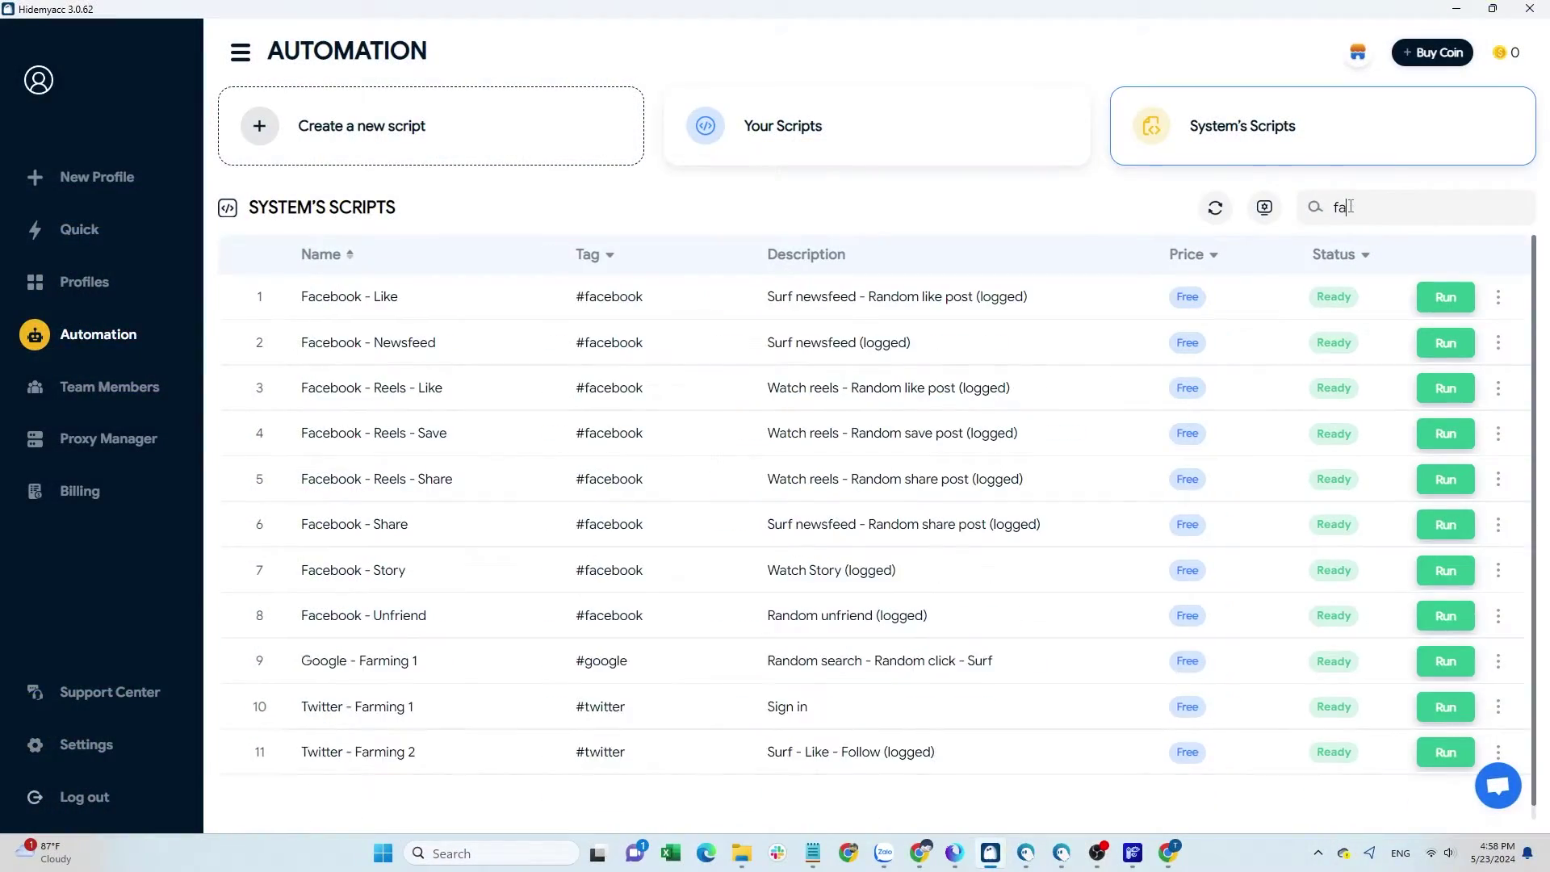
Search the System's Scripts list for 'facebook' to show only the Facebook scripts
type("book")
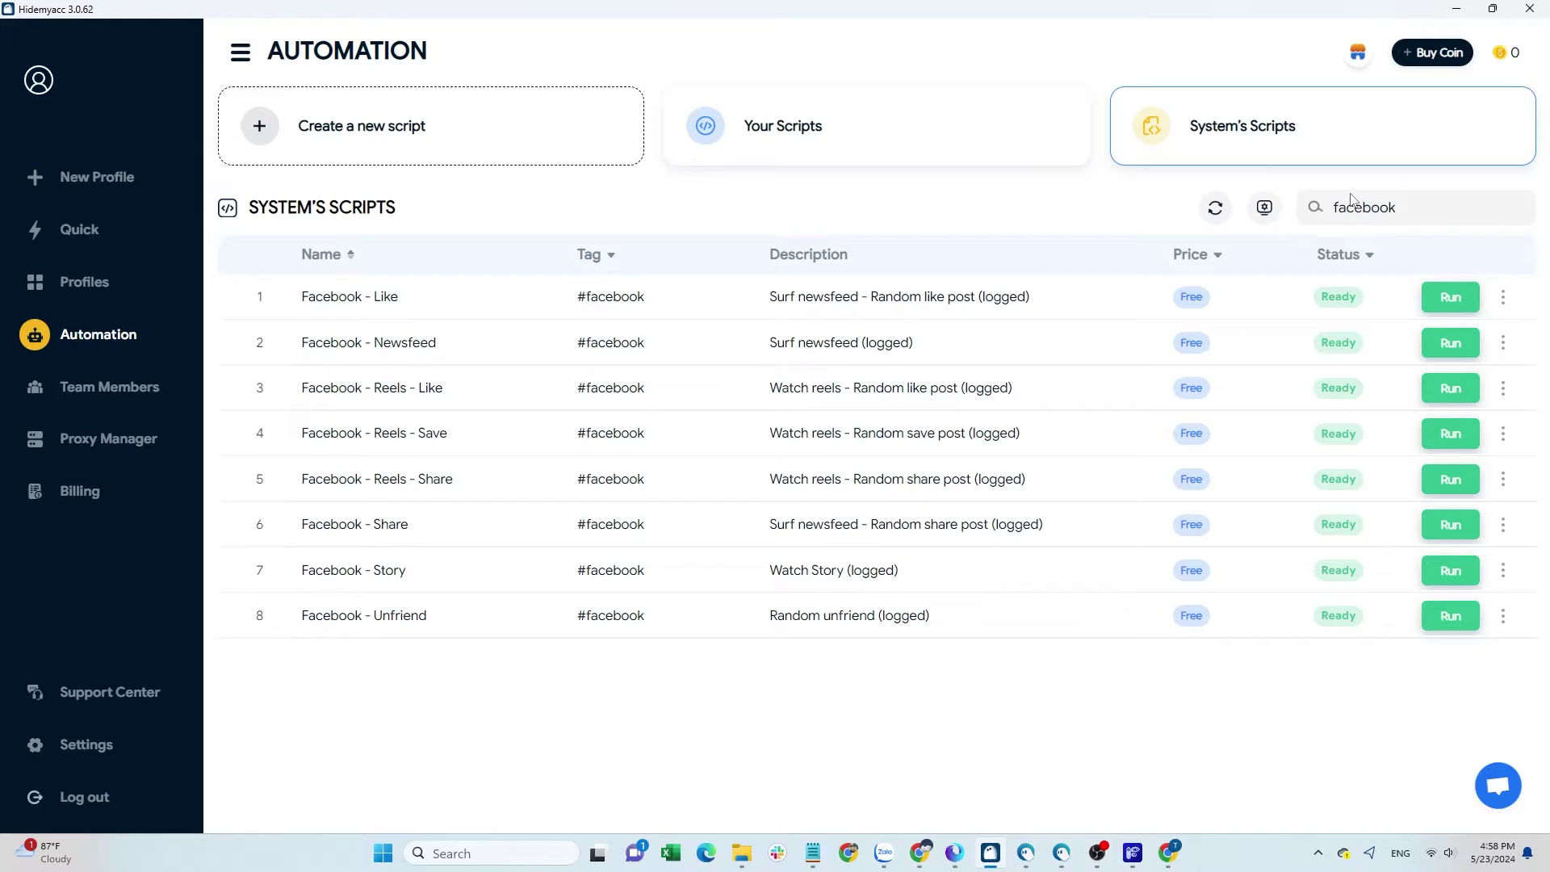
Run the Facebook - Newsfeed script on one profile from the Seeding 2 folder
left_click(1450, 342)
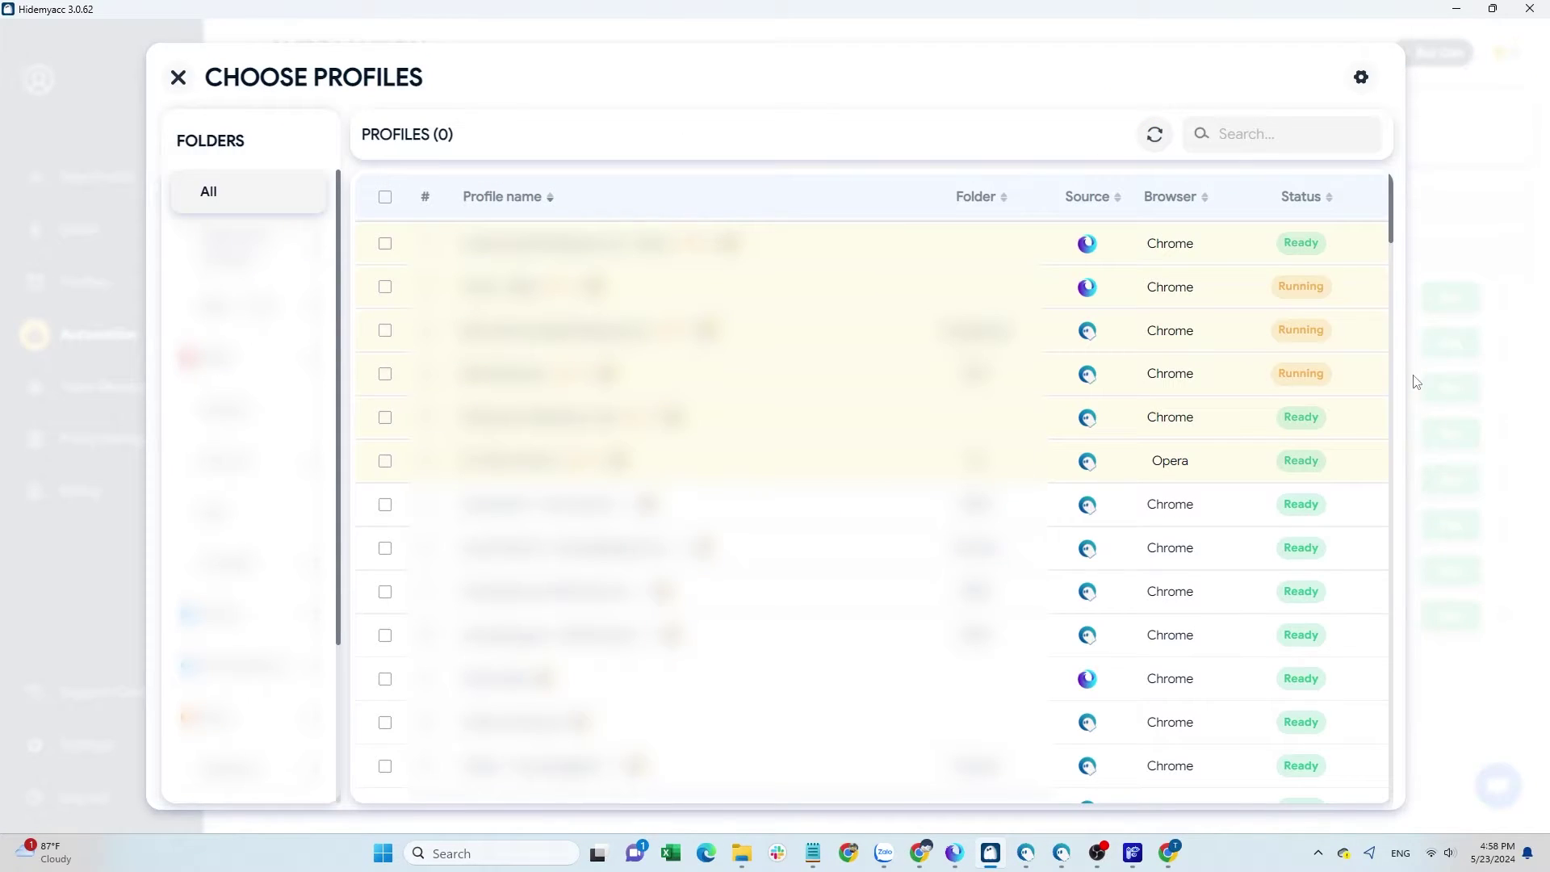
scroll(242, 622, "down", 5)
left_click(242, 626)
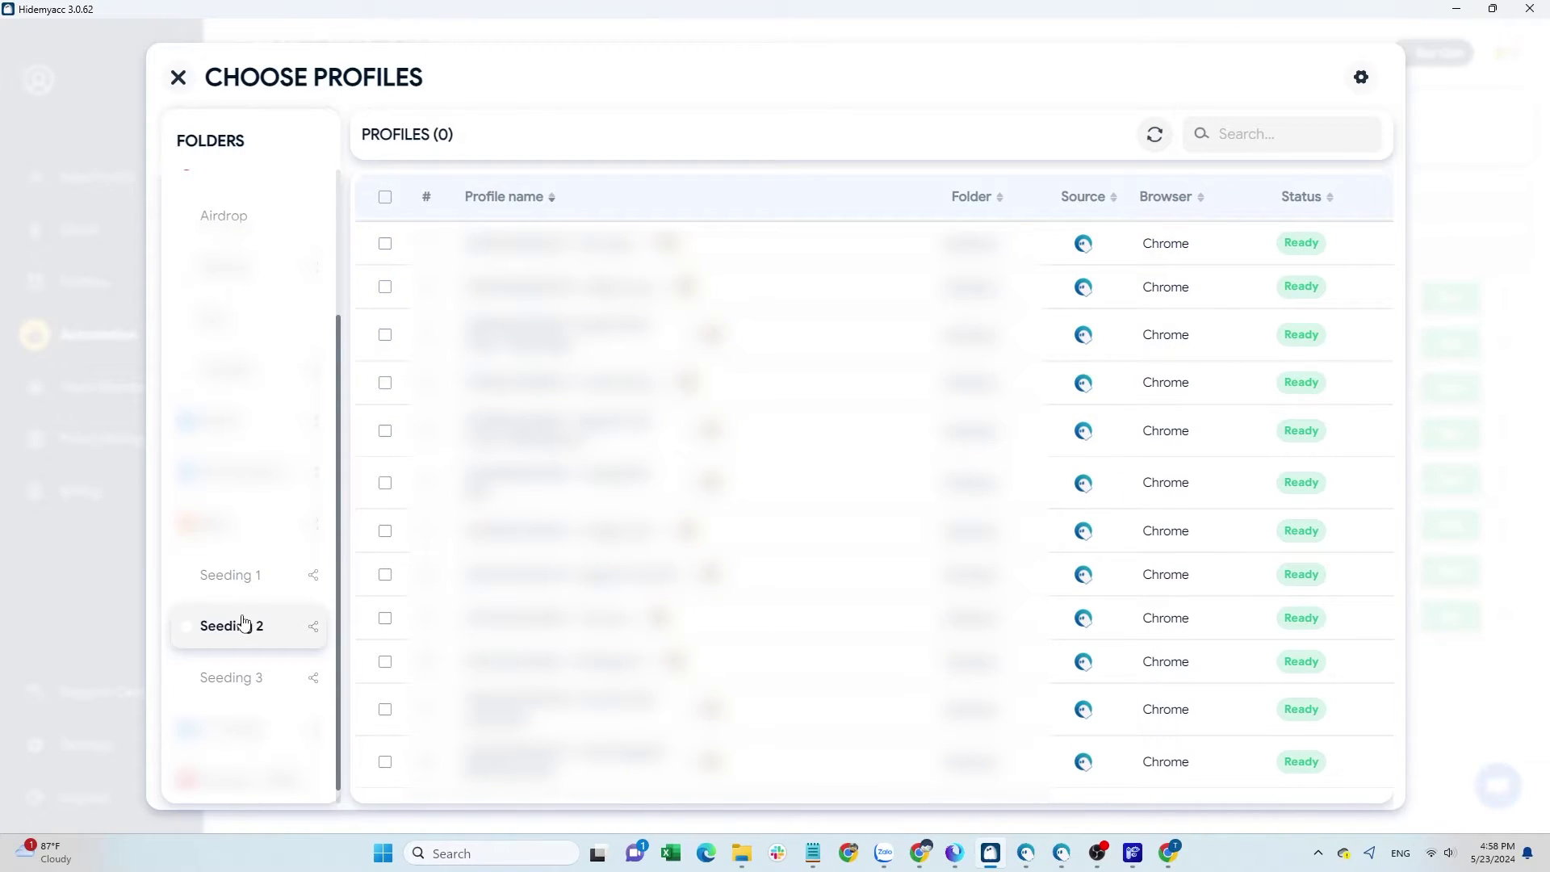
left_click(385, 574)
left_click(1362, 77)
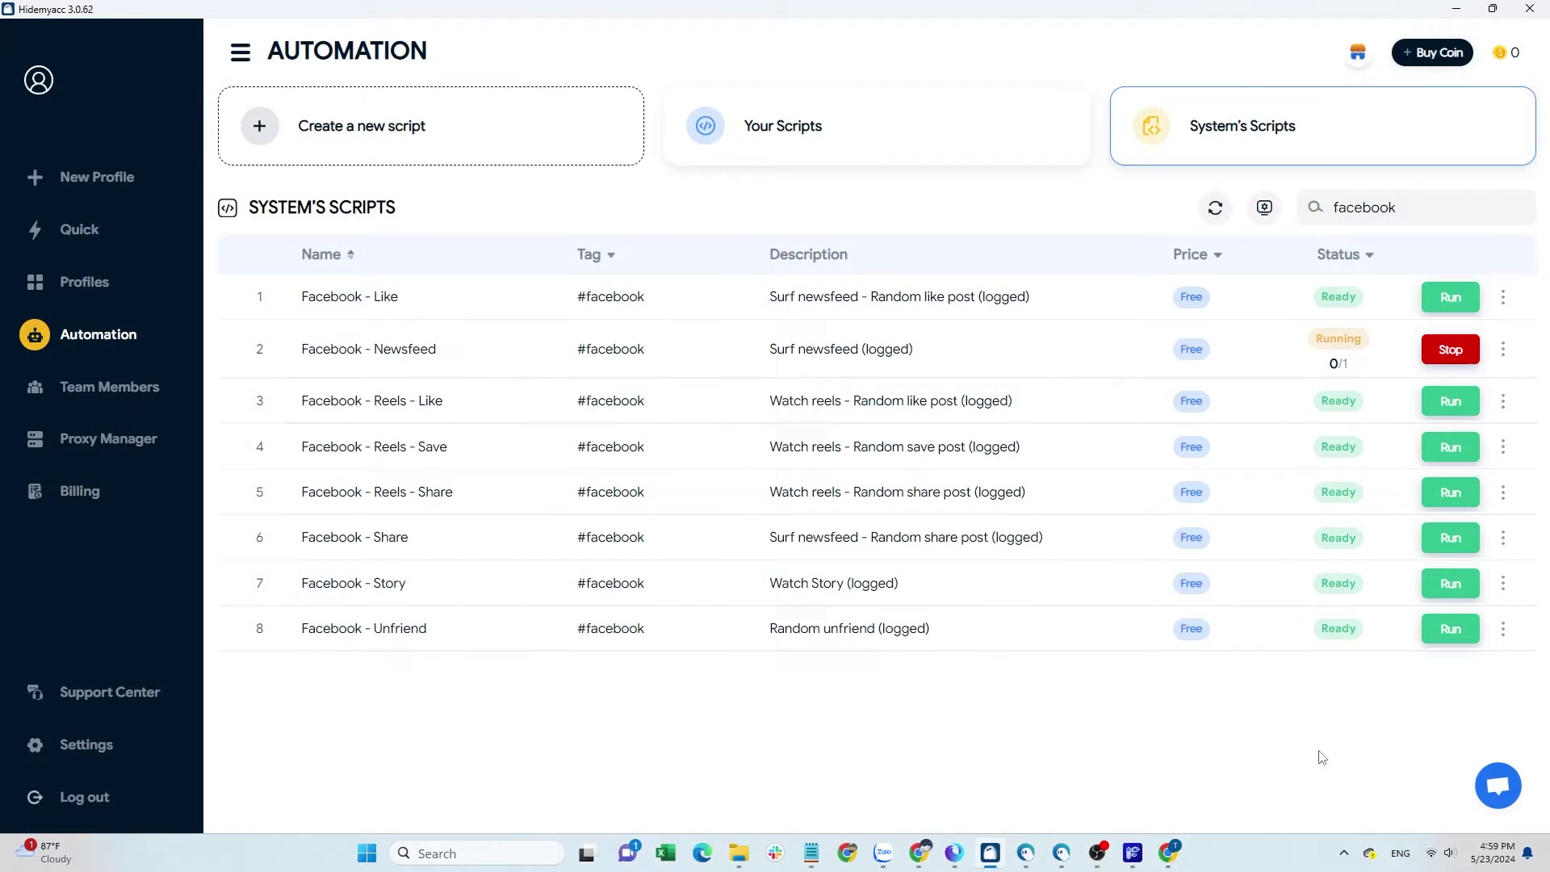
Search Google for 'autoface' in a new Chrome tab
left_click(1168, 854)
type("autoface")
key("Return")
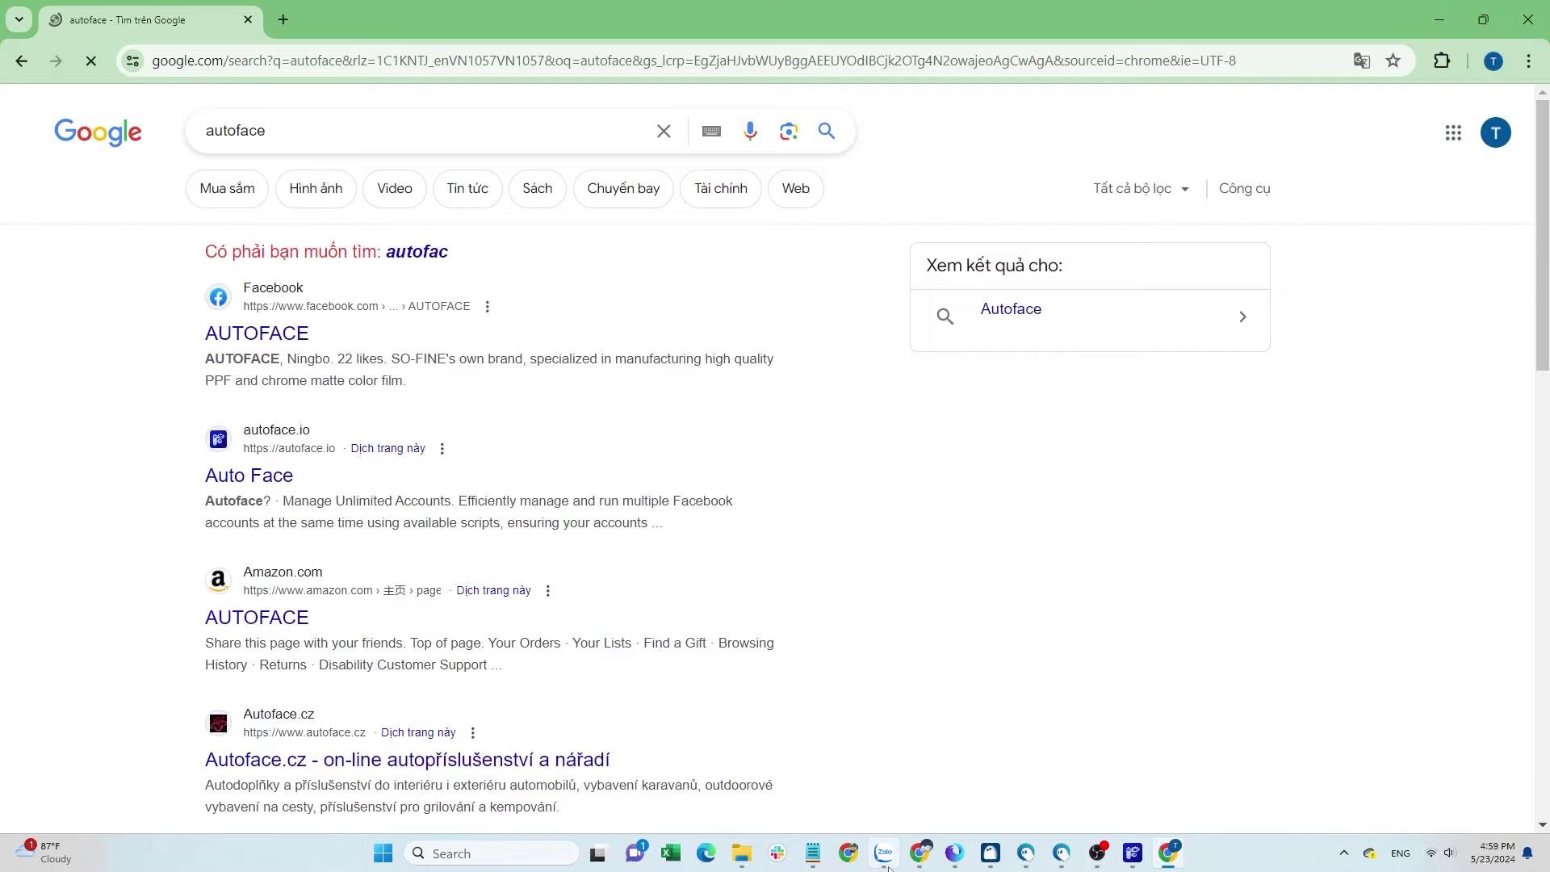
Open the AutoFace website from the search results and browse down the page
left_click(280, 477)
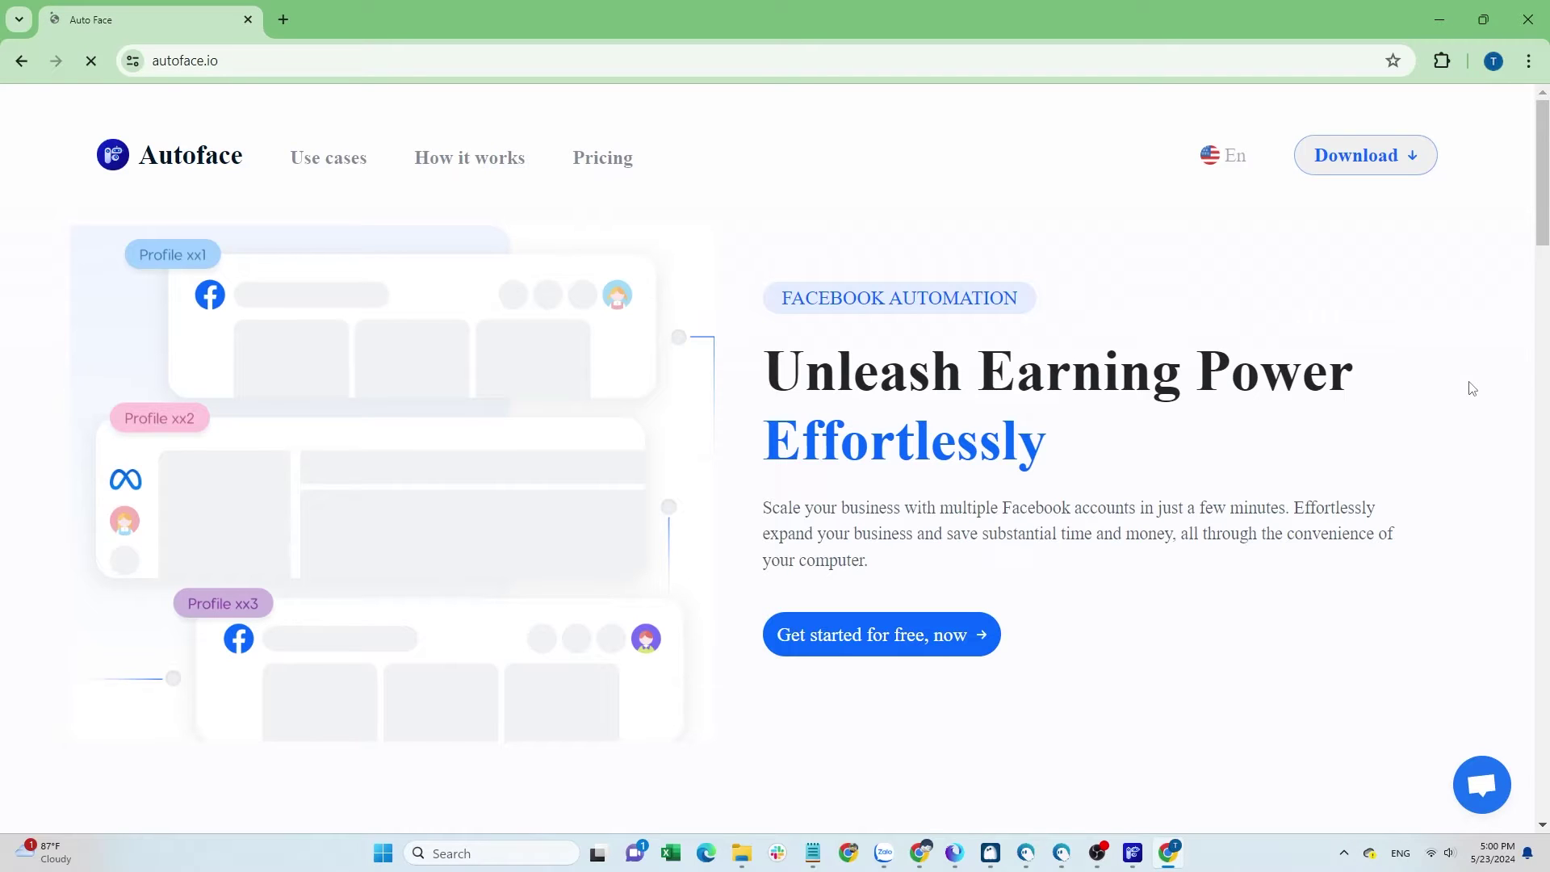
scroll(1472, 389, "down", 1)
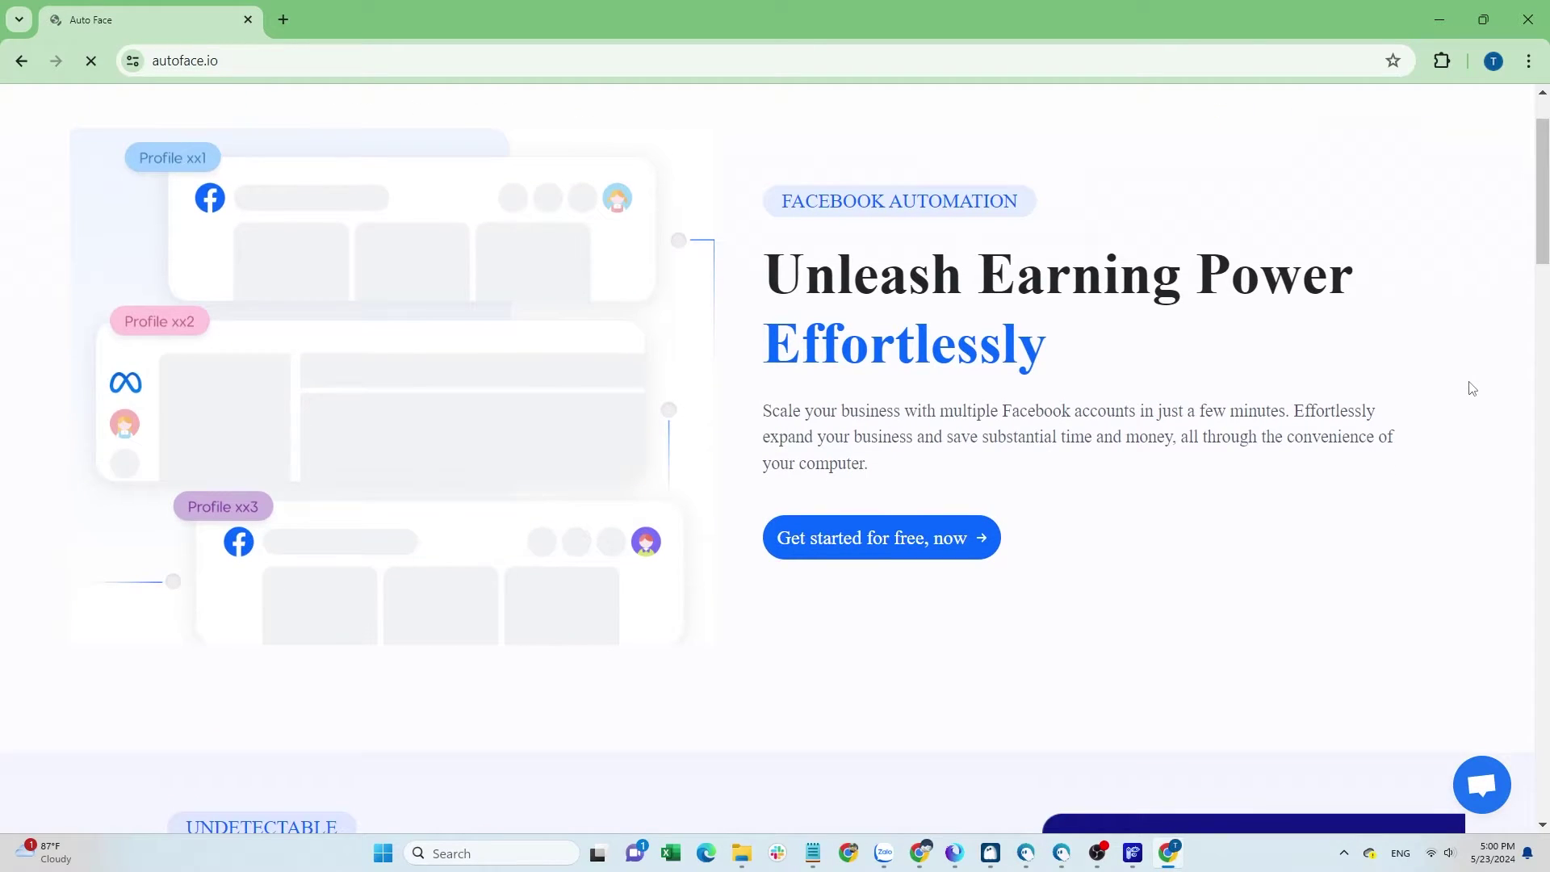
scroll(1472, 389, "down", 5)
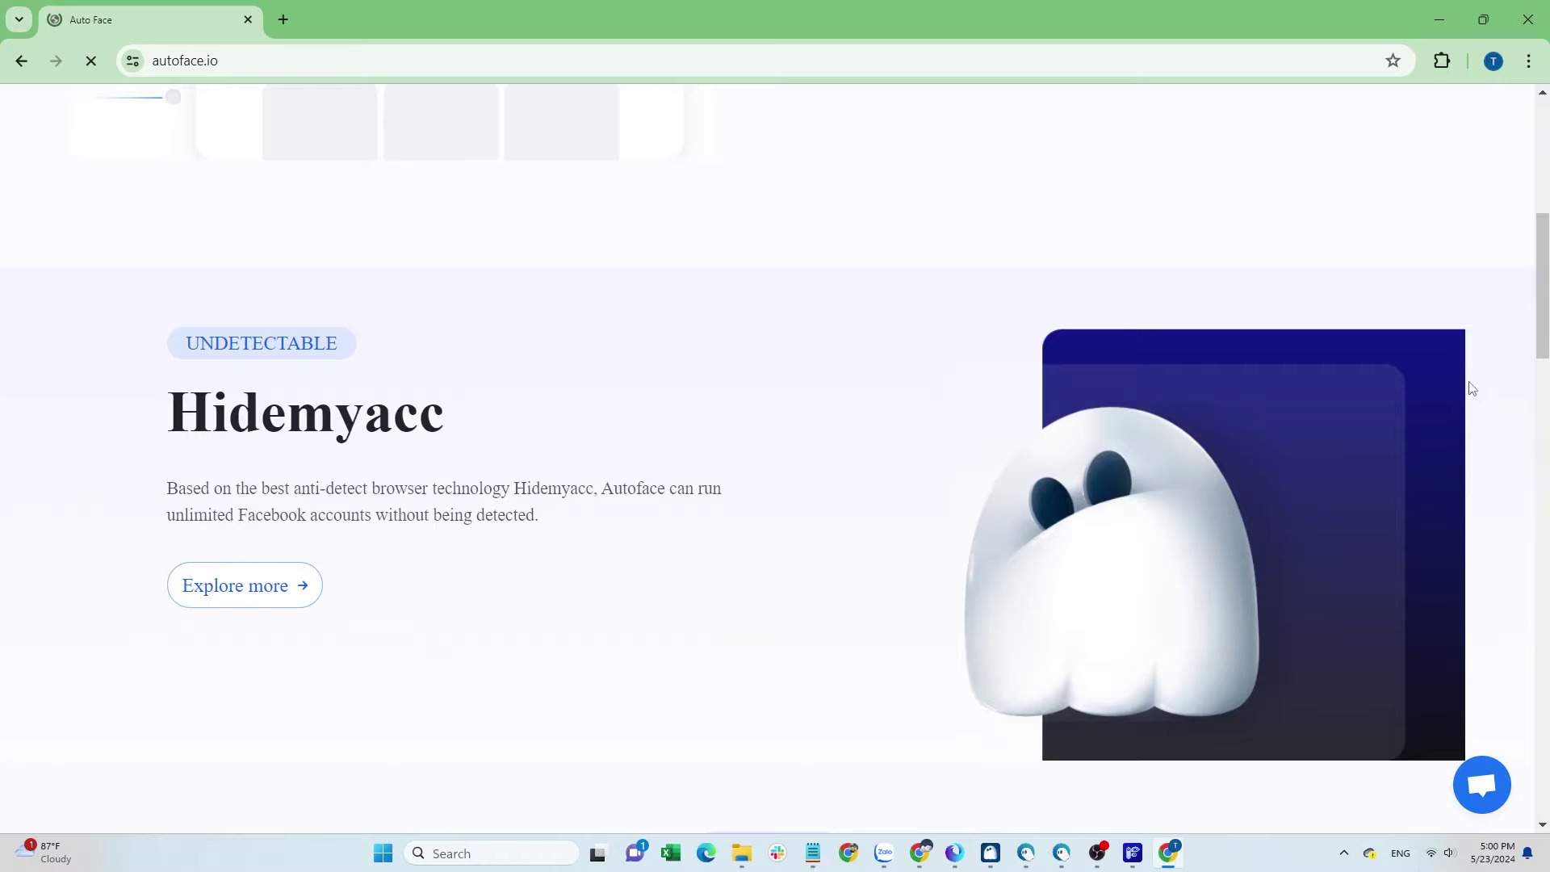
scroll(1472, 388, "down", 1)
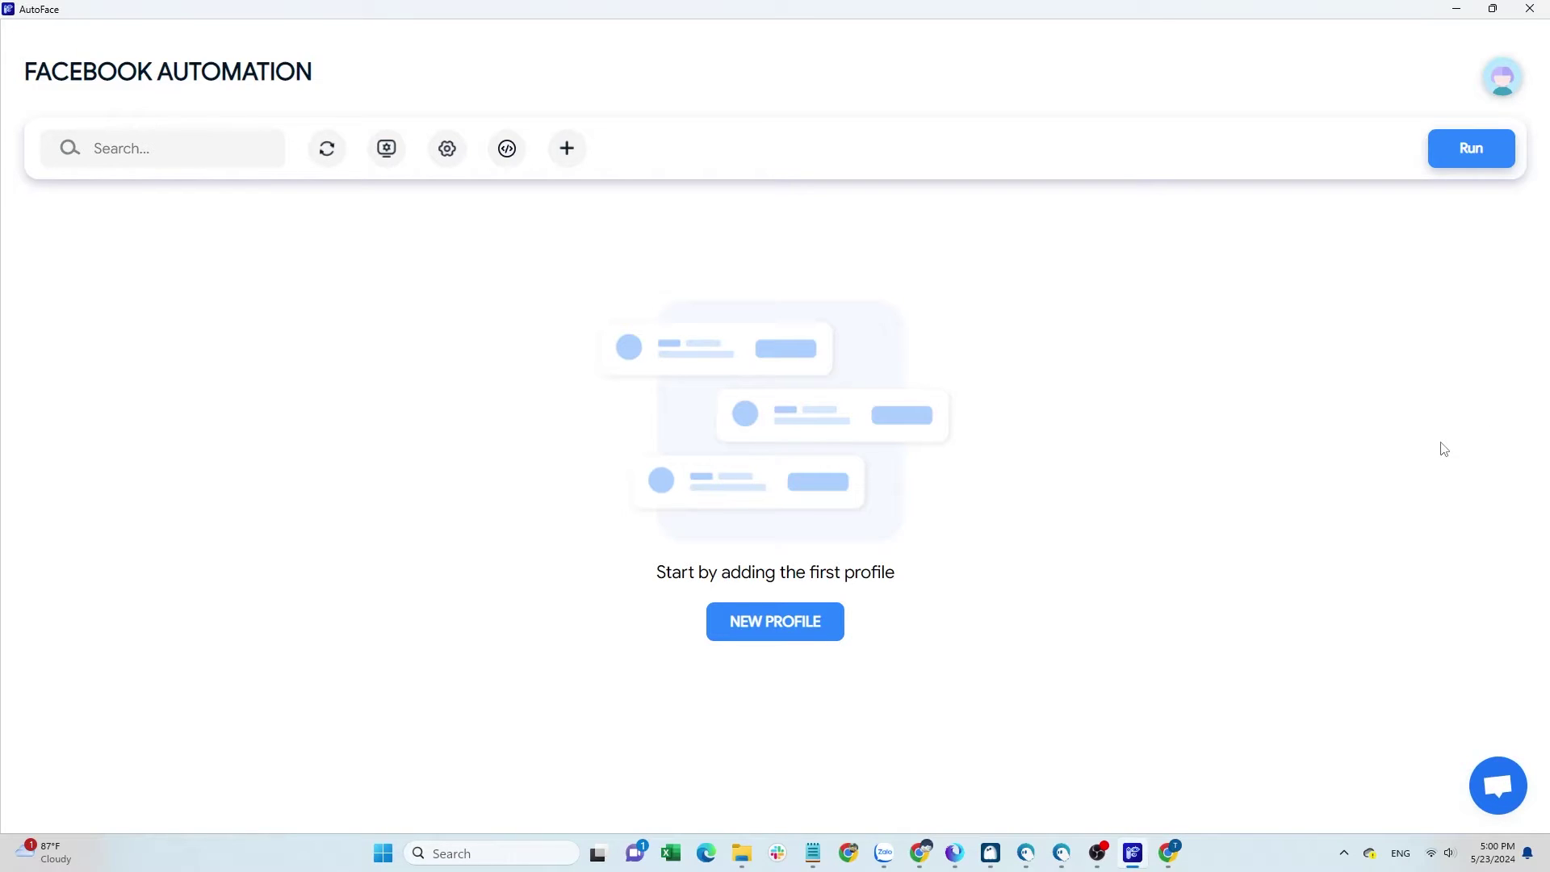
Open AutoFace's New Profiles dialog alongside the text file of Facebook account lines
left_click(566, 149)
mouse_move(813, 853)
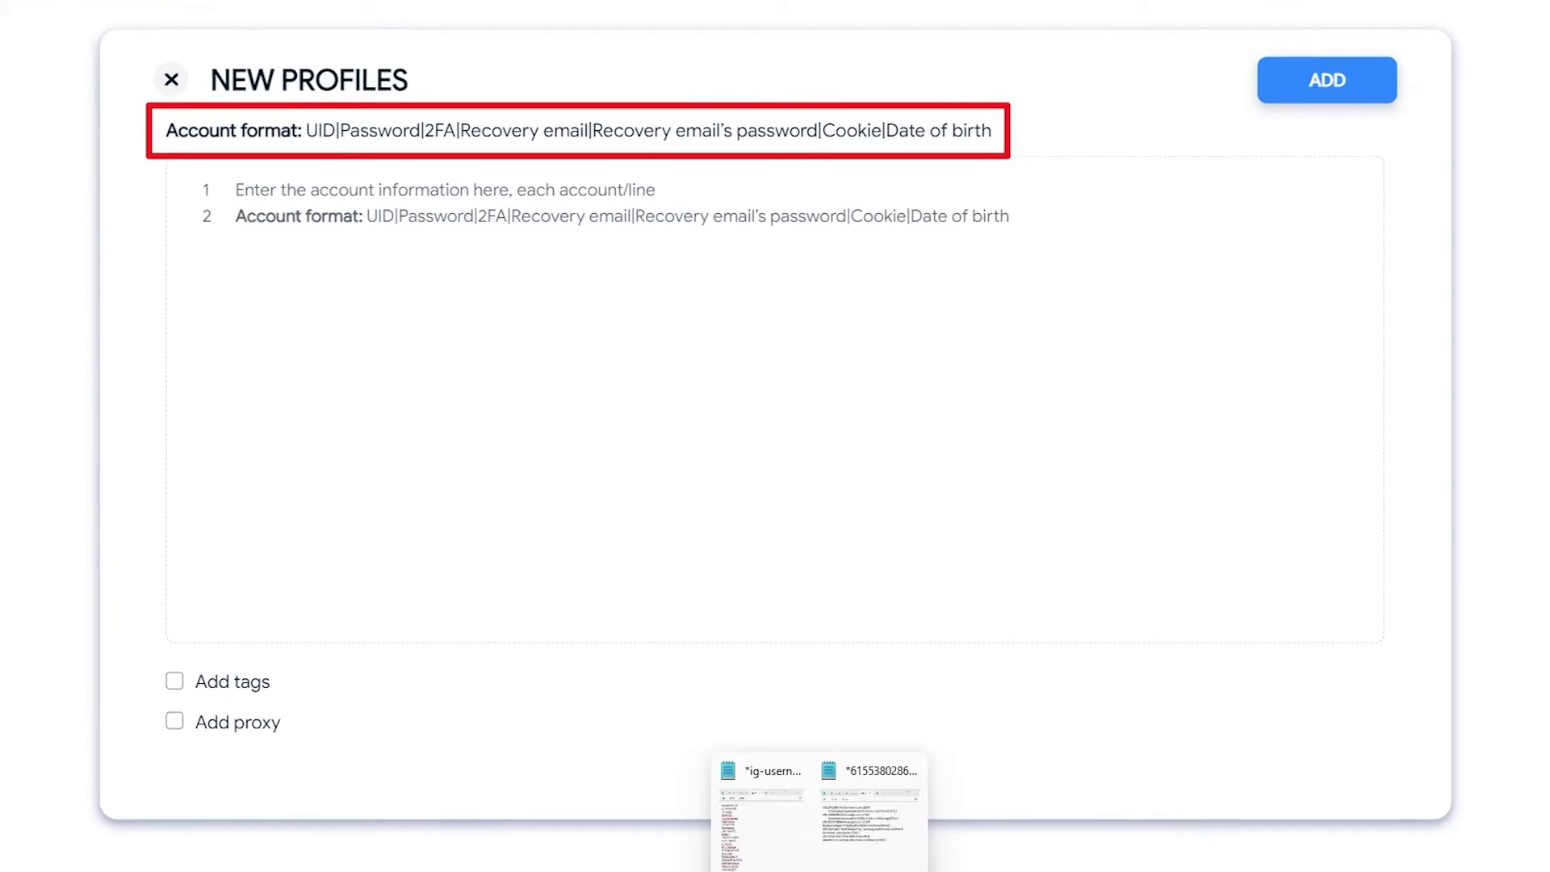
left_click(888, 726)
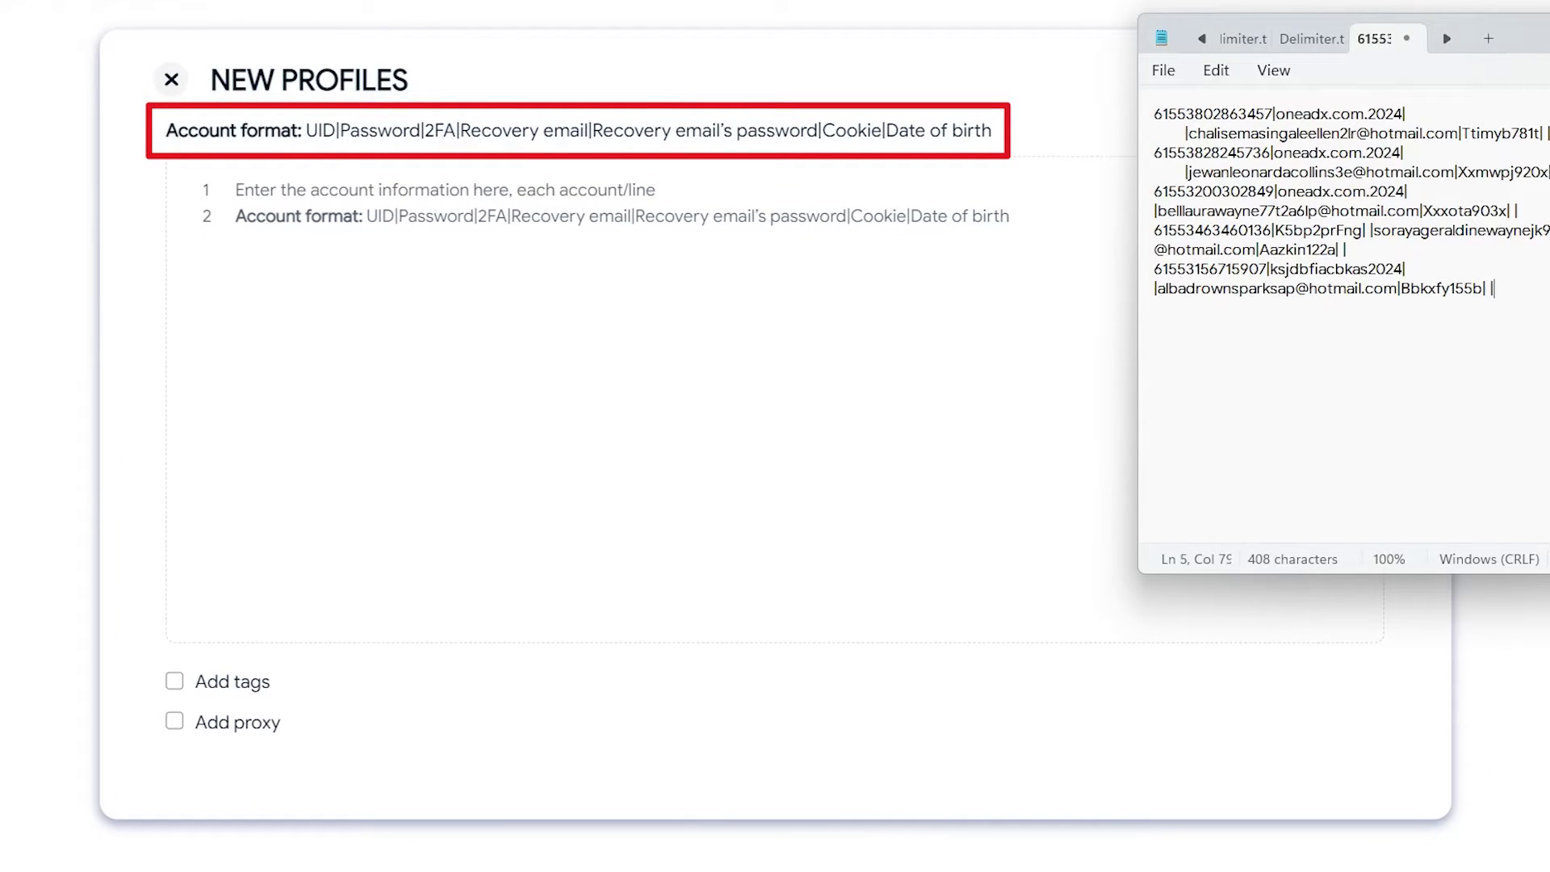
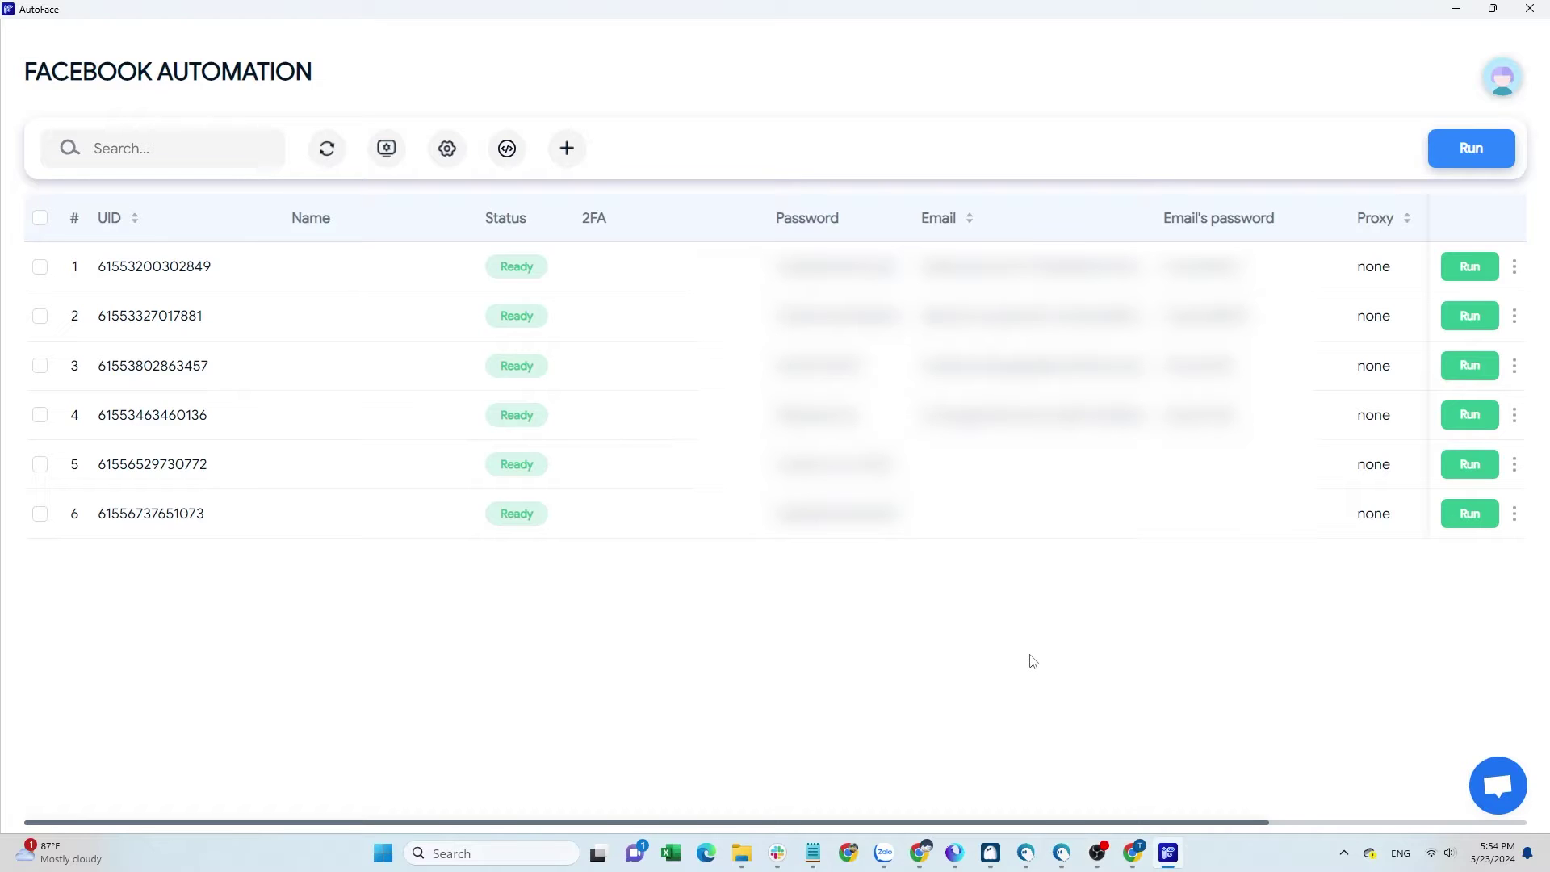
From the Script Manager, create a new blank script
left_click(507, 148)
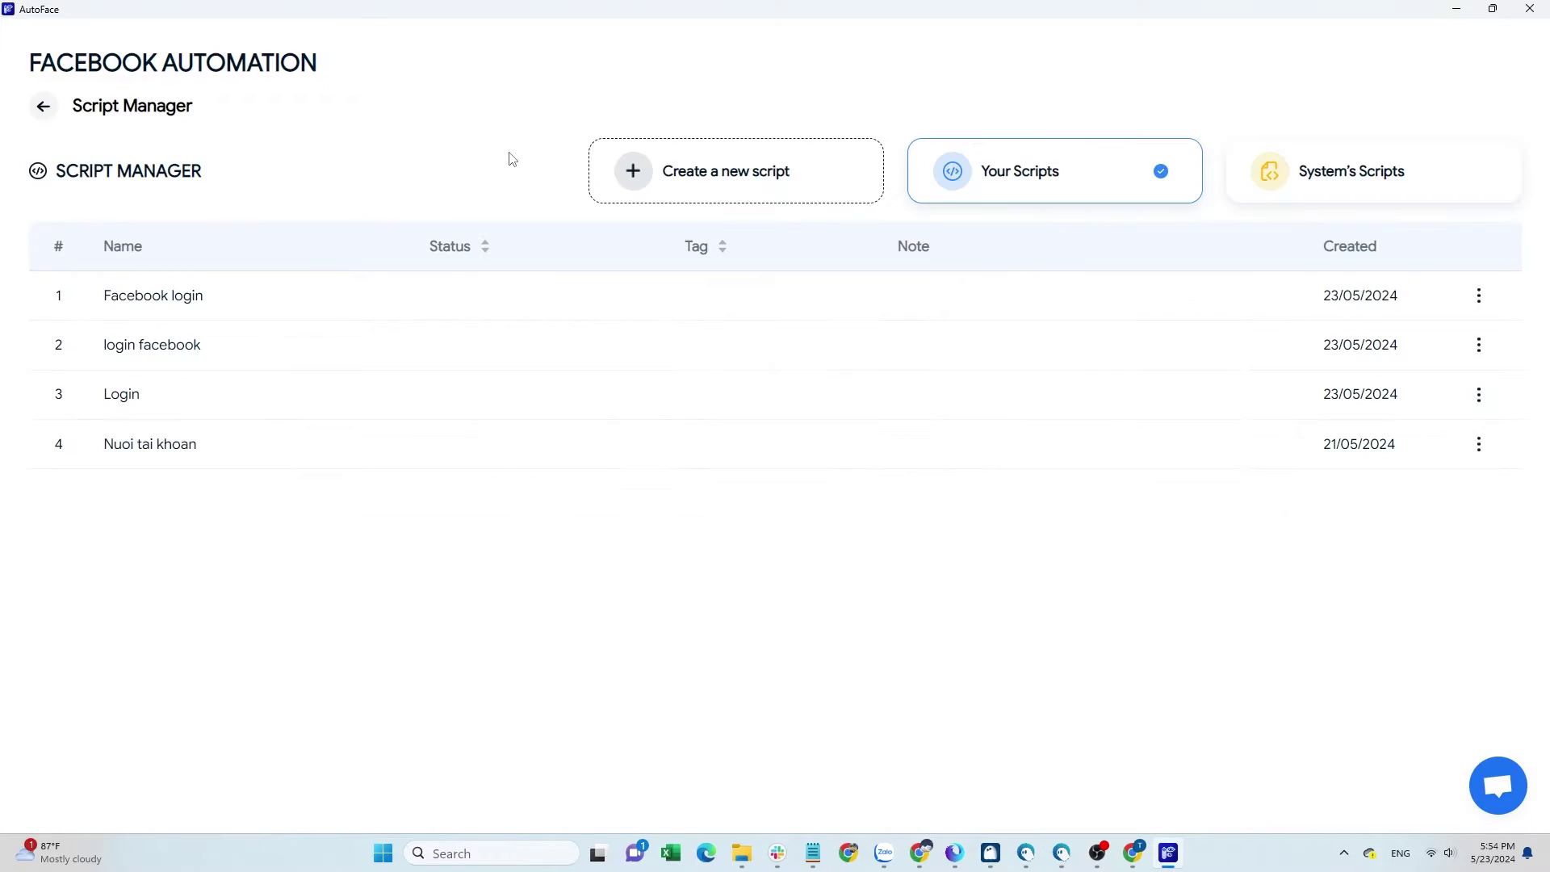
left_click(743, 189)
Drag the Newsfeed, Watch story and other General interaction nodes onto the canvas beside Starting Point
scroll(727, 349, "up", 2)
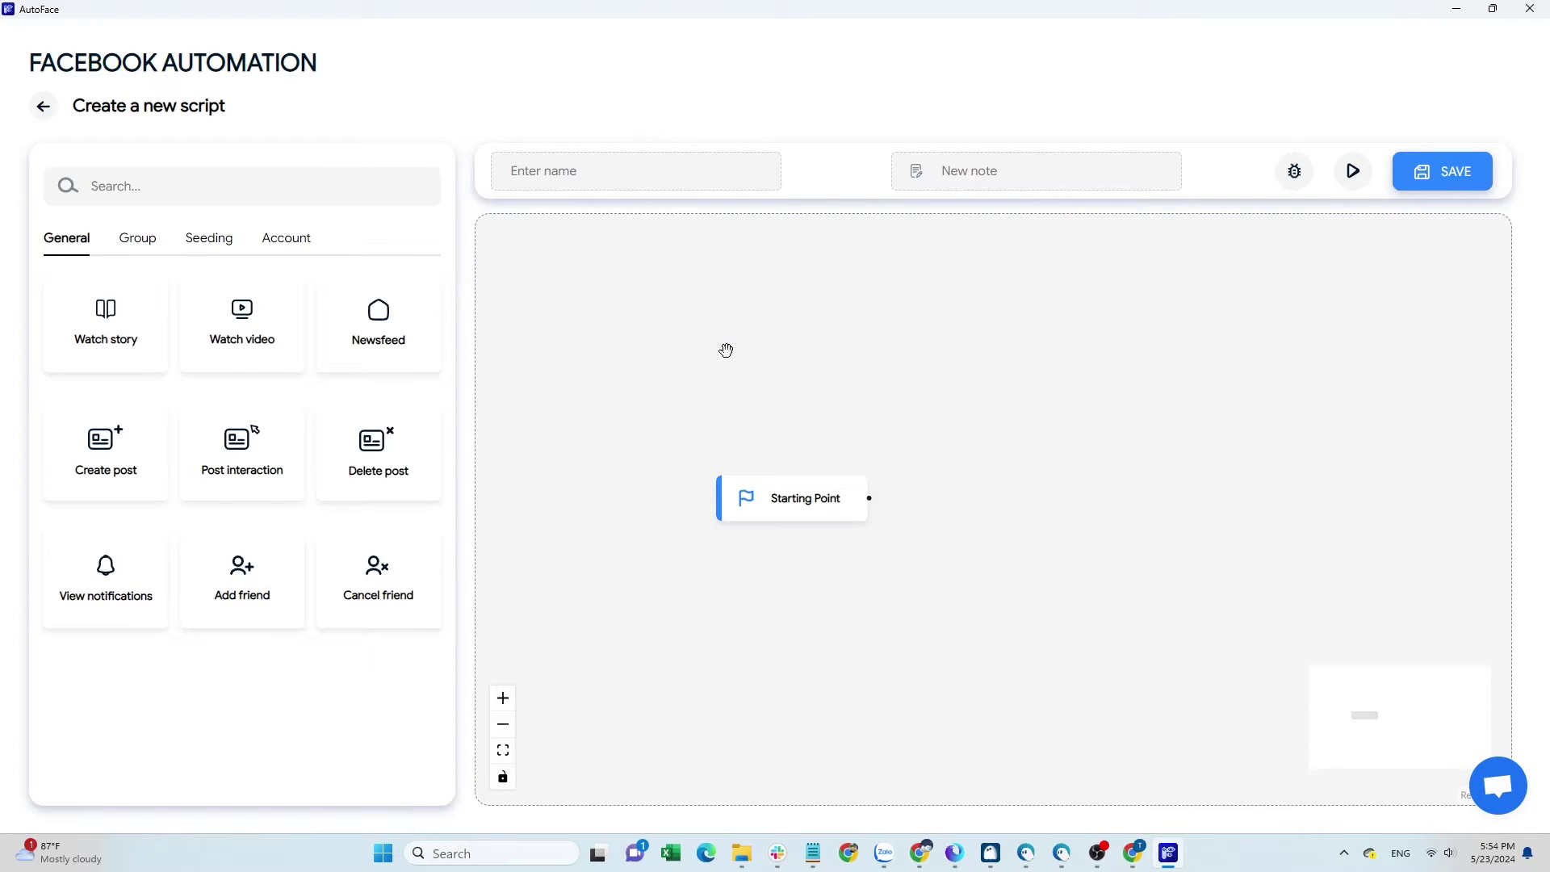
left_click_drag(405, 335, 841, 396)
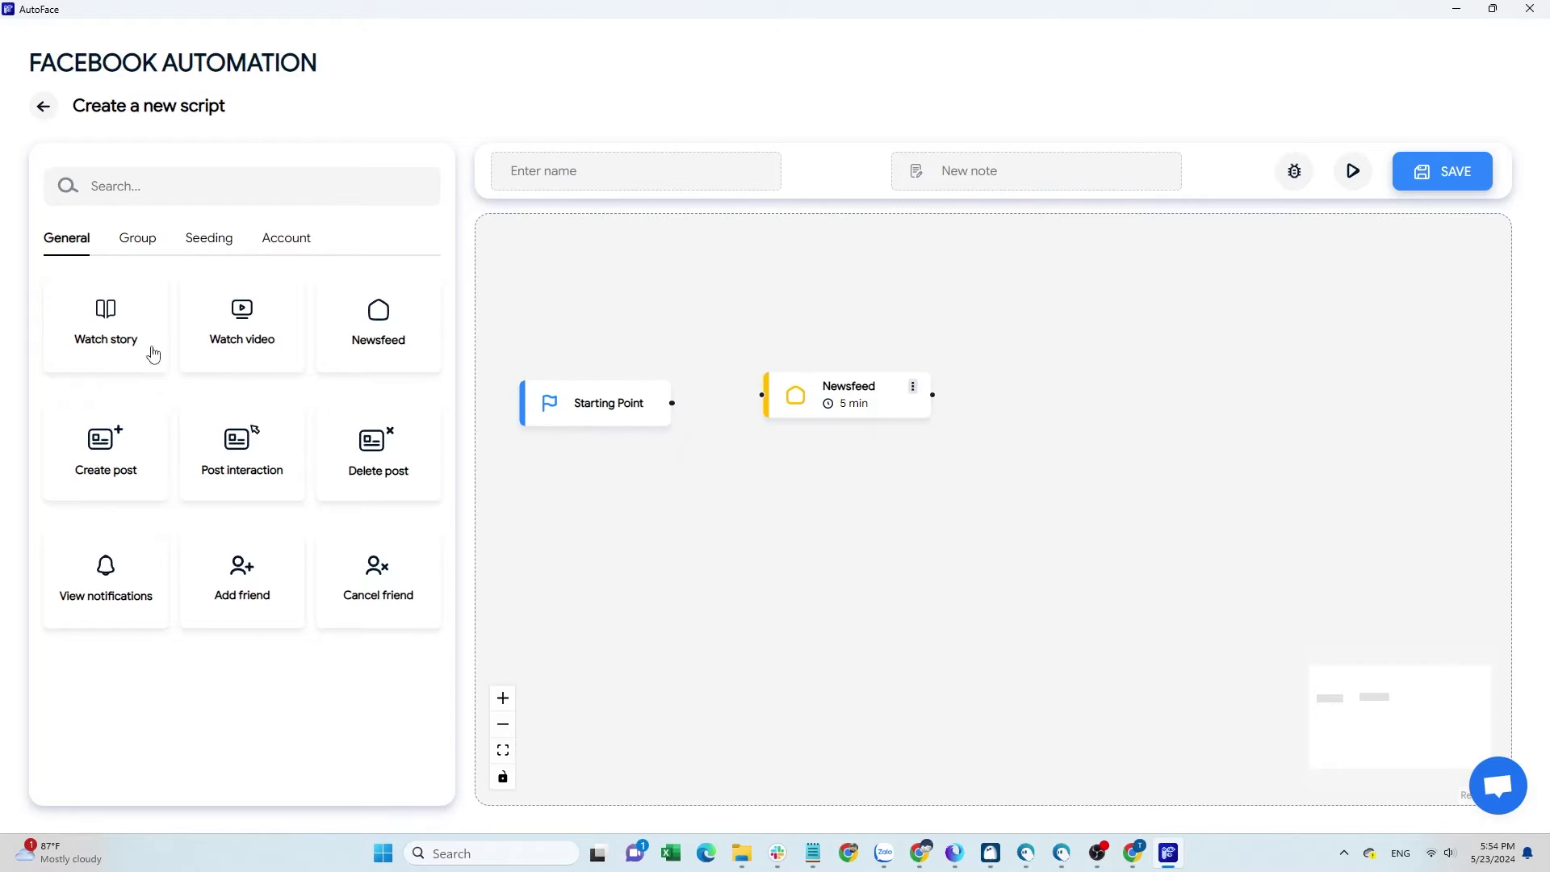
left_click_drag(100, 331, 838, 484)
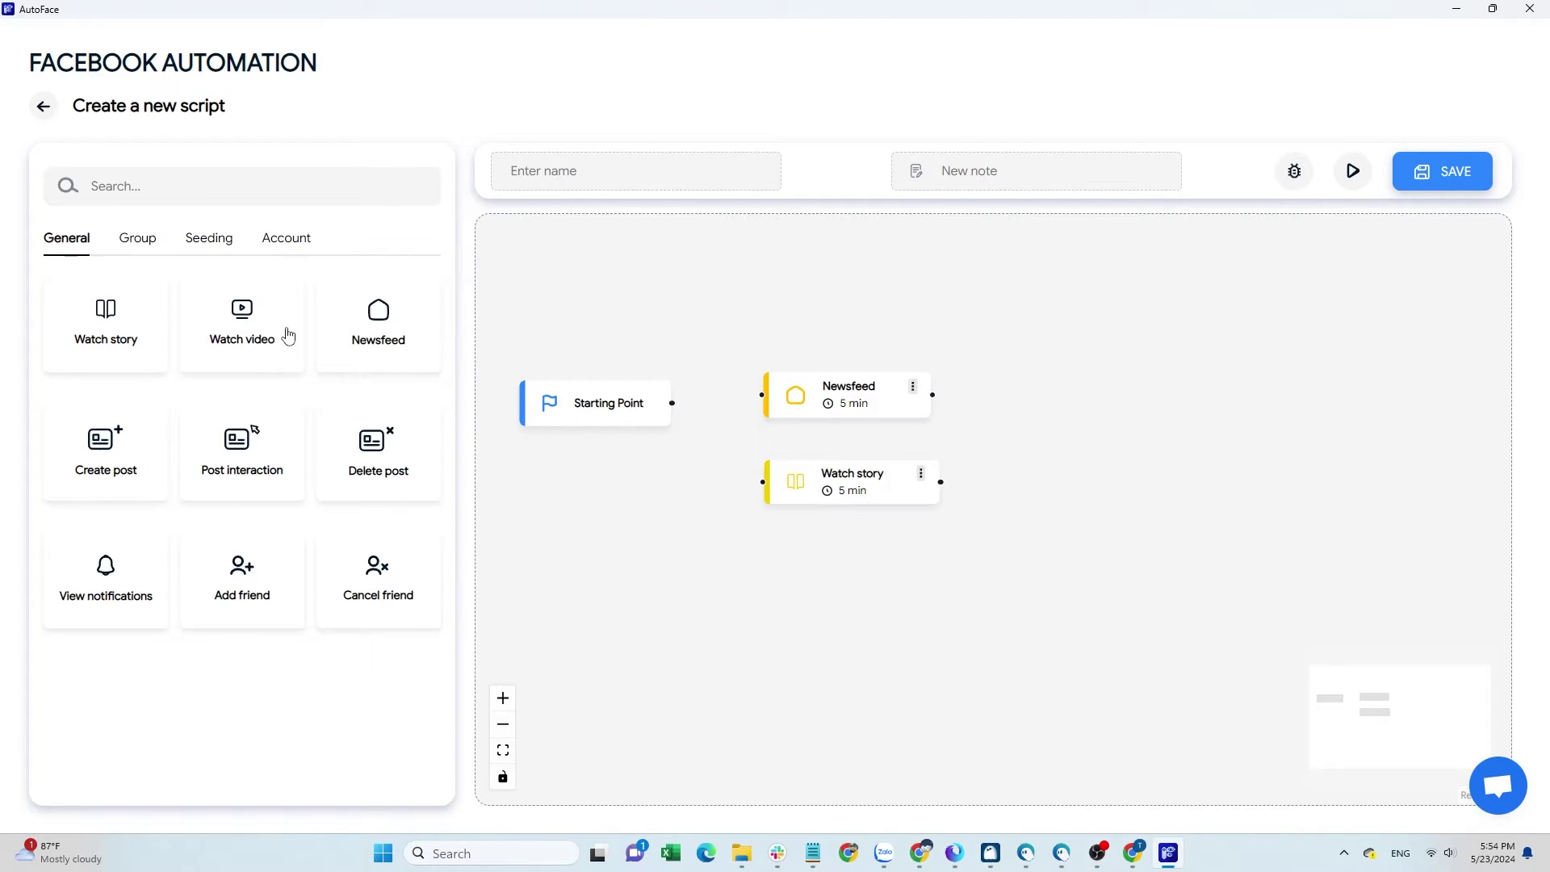
left_click_drag(245, 338, 811, 575)
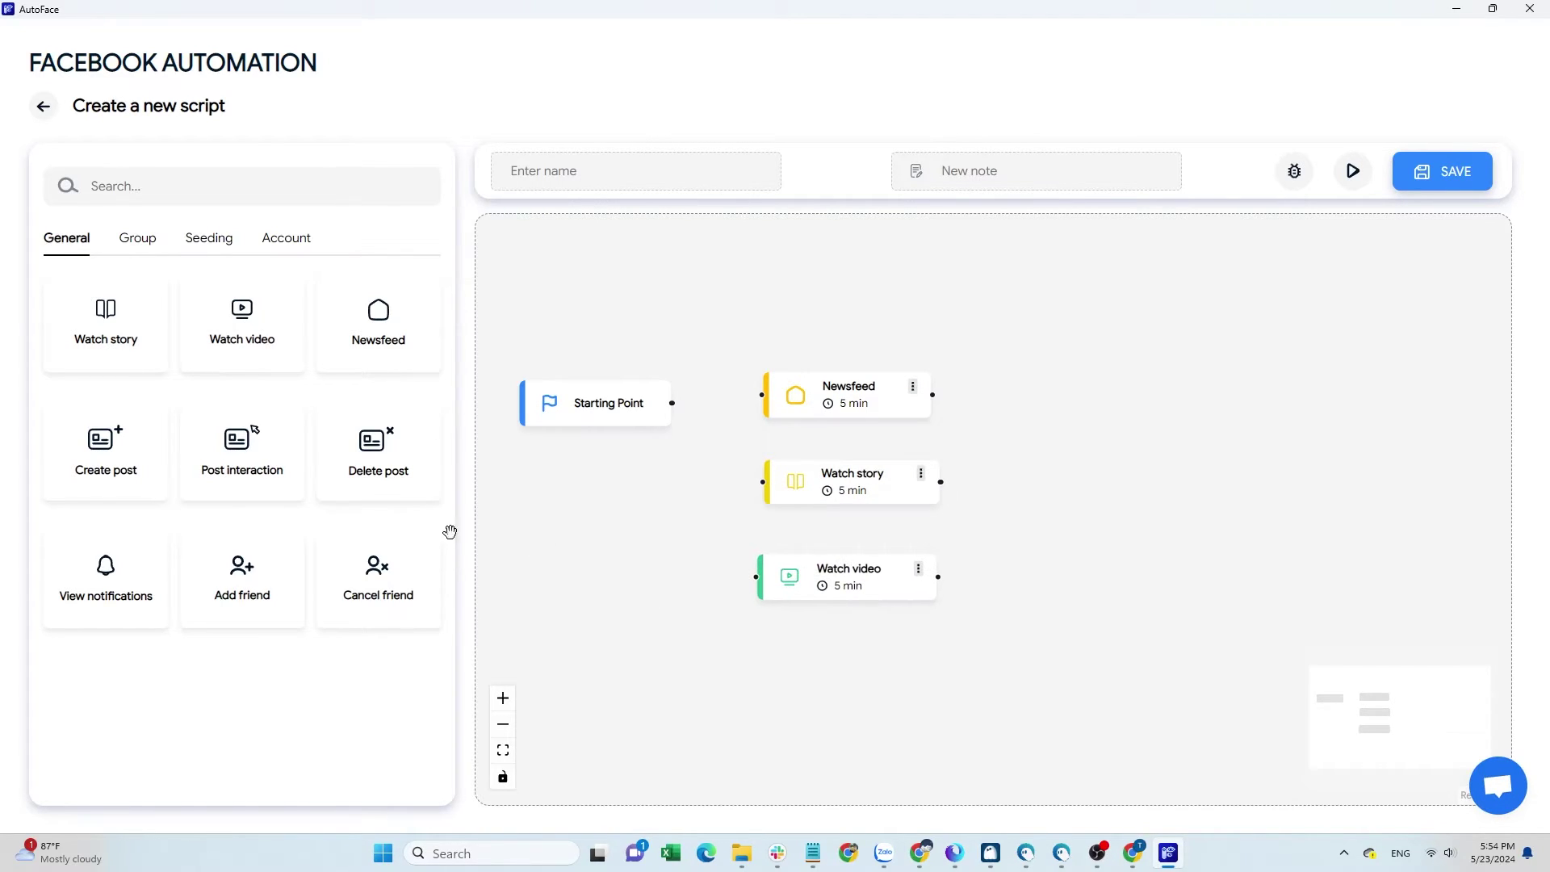
left_click_drag(192, 457, 1140, 411)
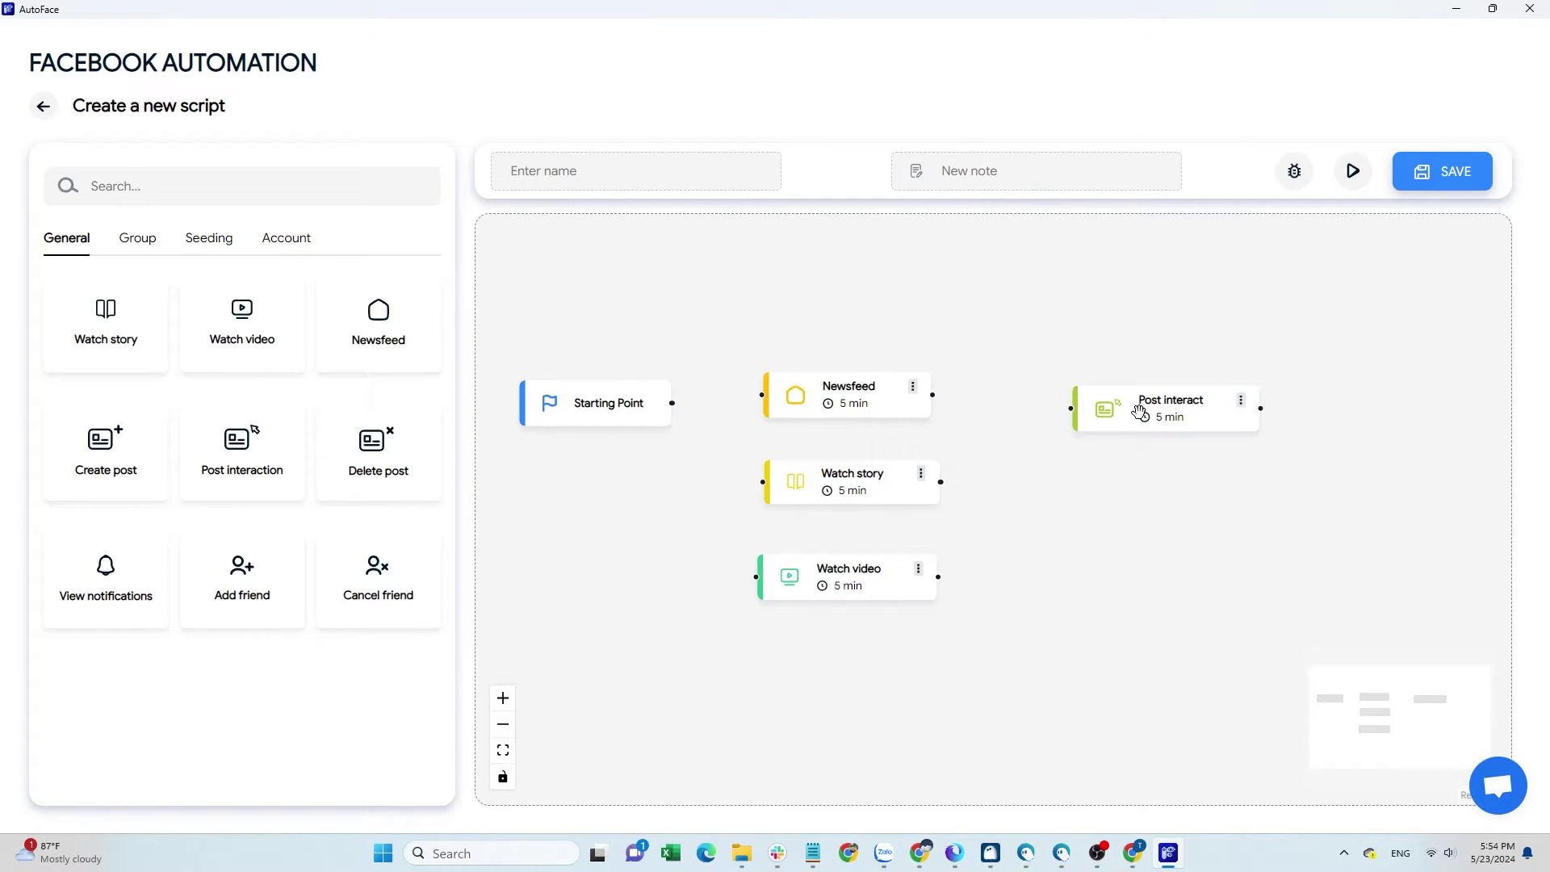
Arrange Newsfeed, Watch story, Watch video and Post interact in one row after Starting Point
left_click_drag(1140, 411, 1249, 425)
left_click_drag(858, 492, 1058, 414)
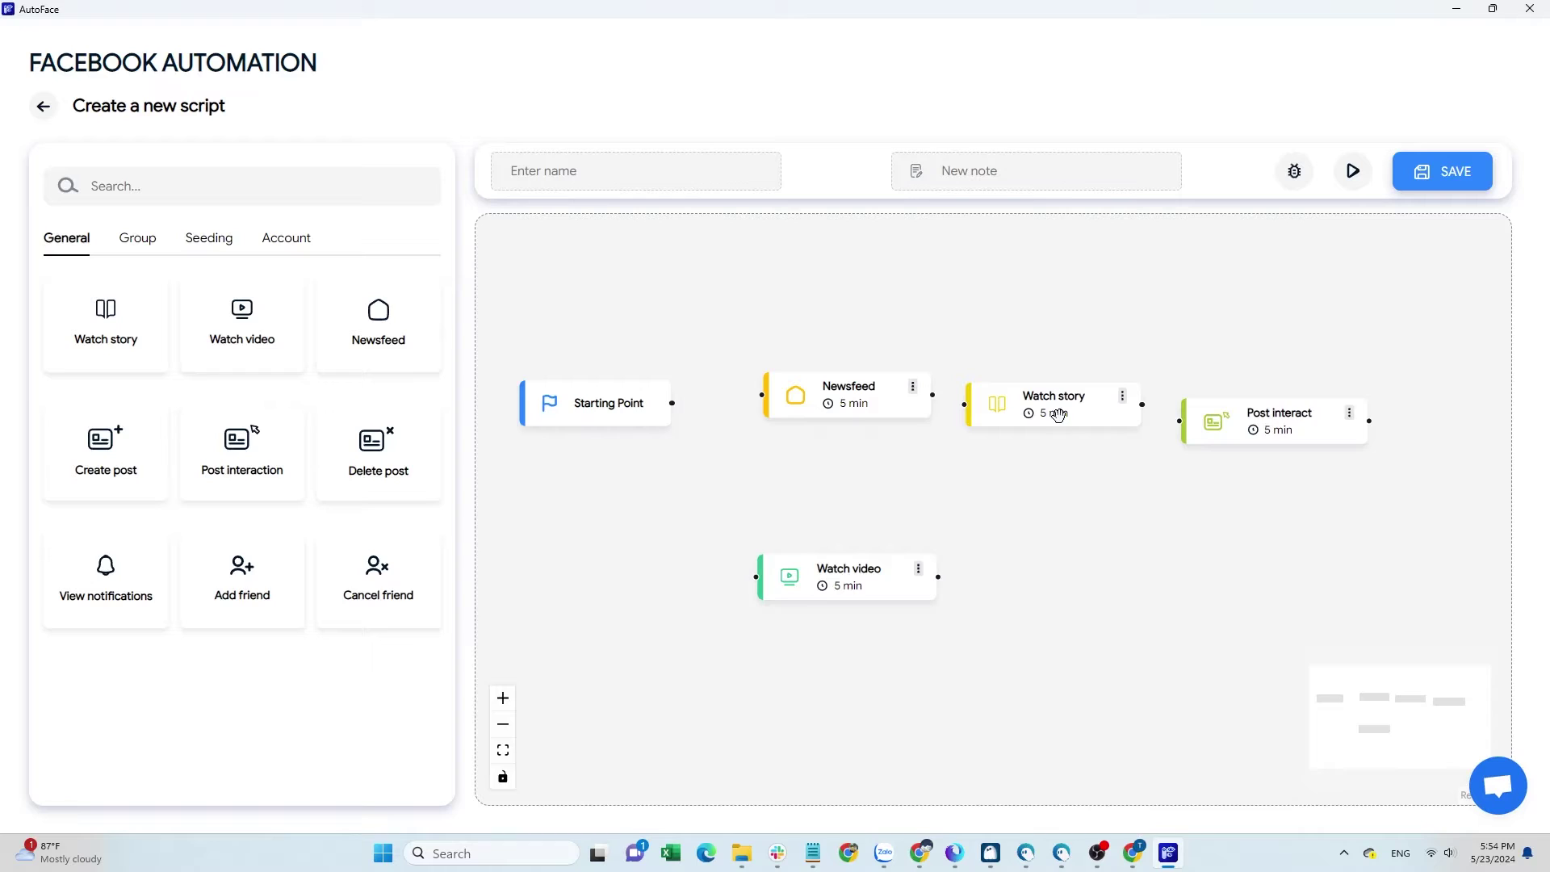
left_click_drag(1252, 421, 1352, 461)
left_click_drag(826, 589, 1265, 377)
left_click_drag(1311, 458, 1466, 468)
left_click_drag(1291, 368, 1290, 413)
left_click_drag(1091, 409, 1091, 401)
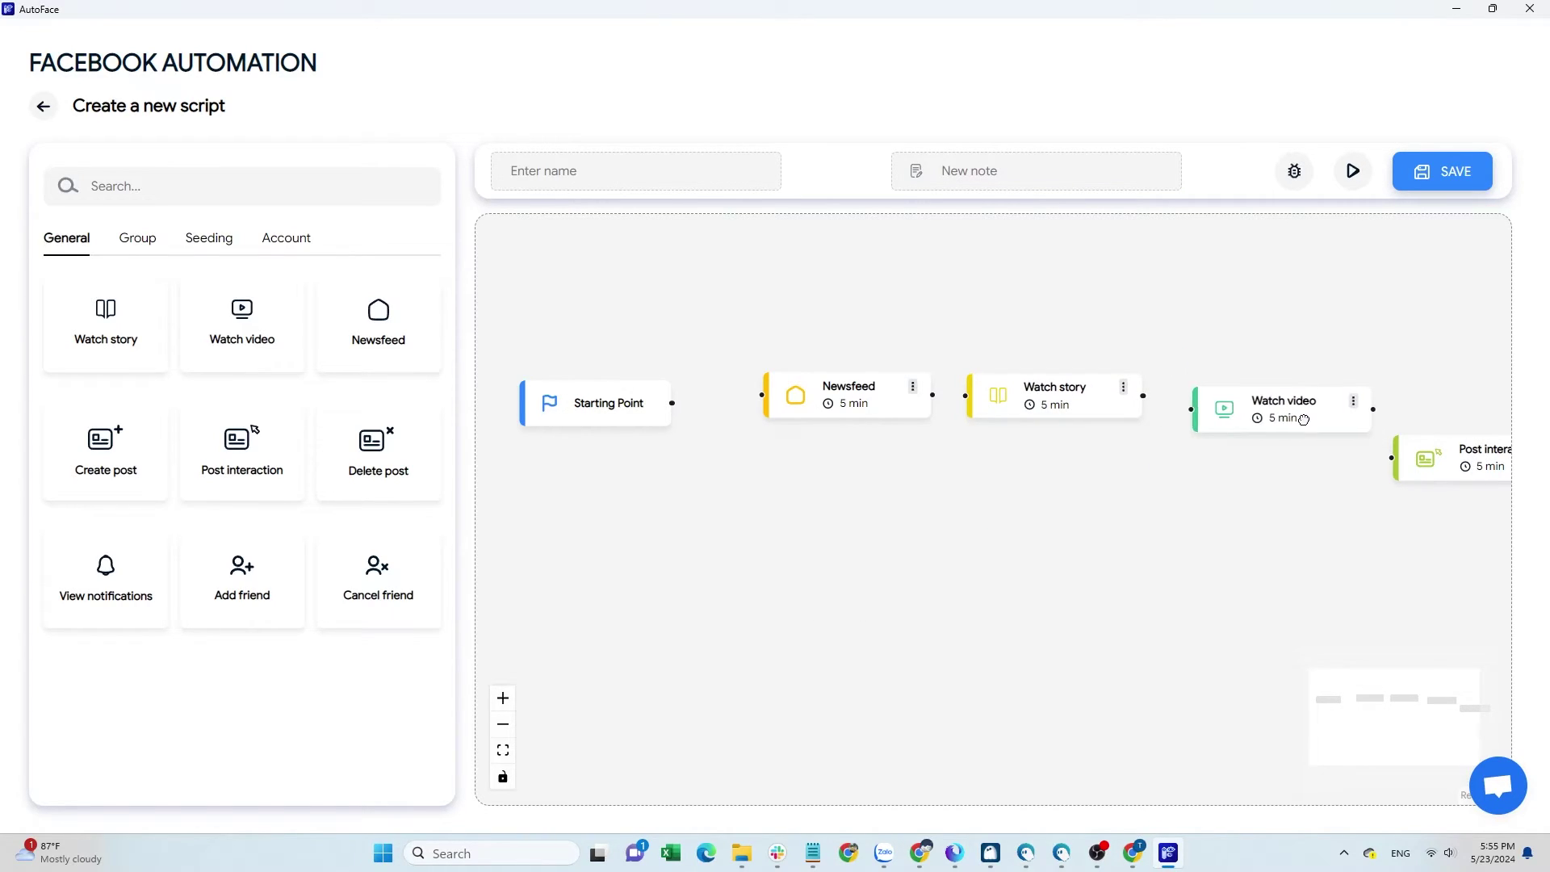
scroll(739, 583, "down", 2)
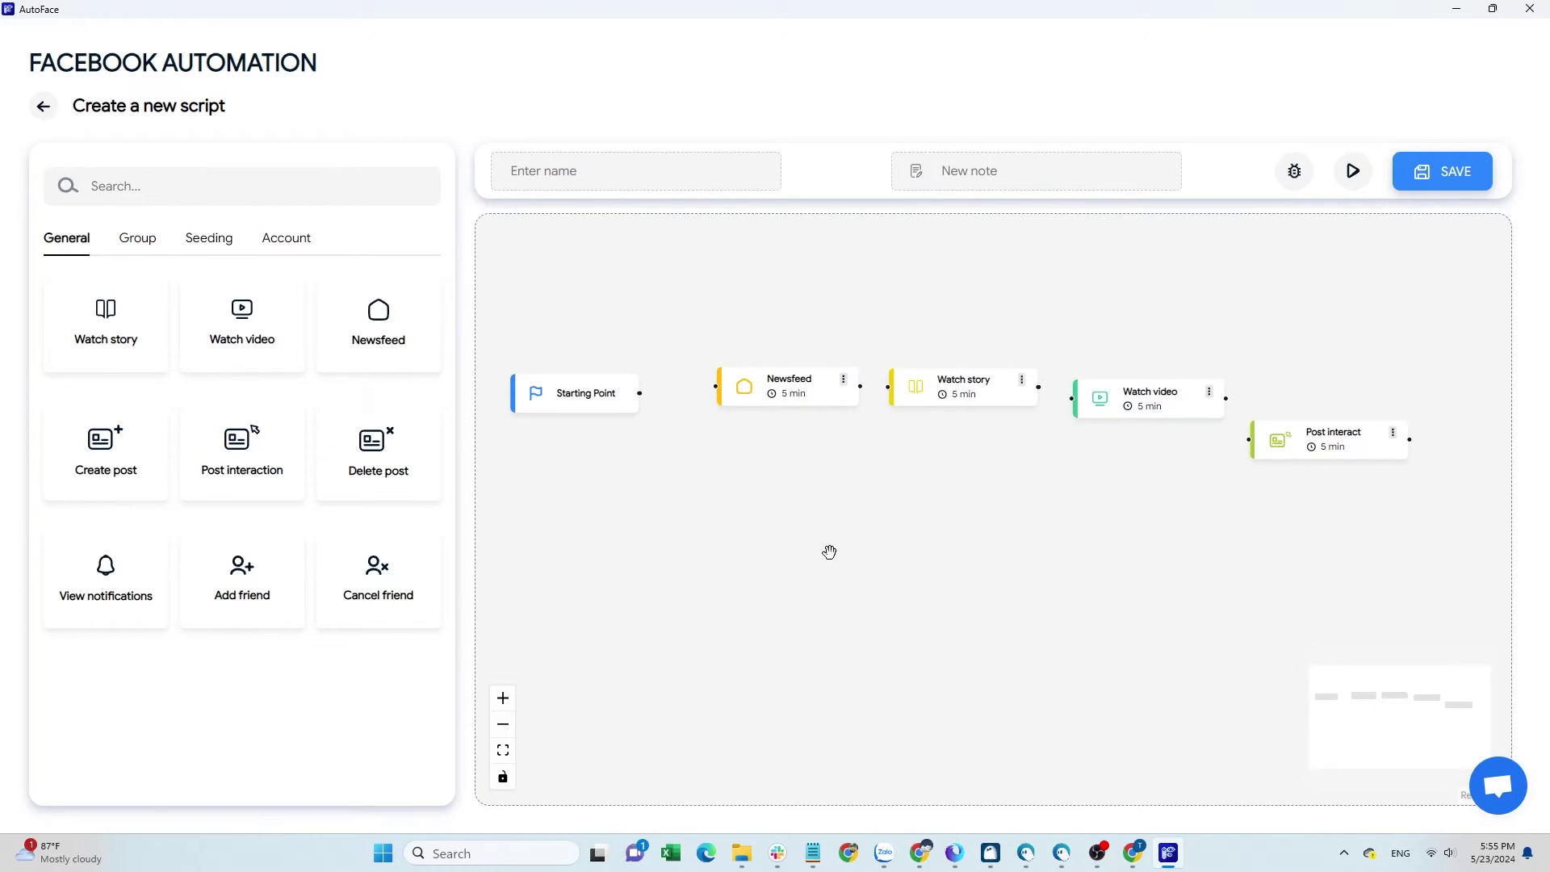
Enable random likes on 5–10 Newsfeed posts, leaving Share to Feed and random comments off
left_click(844, 380)
left_click(861, 409)
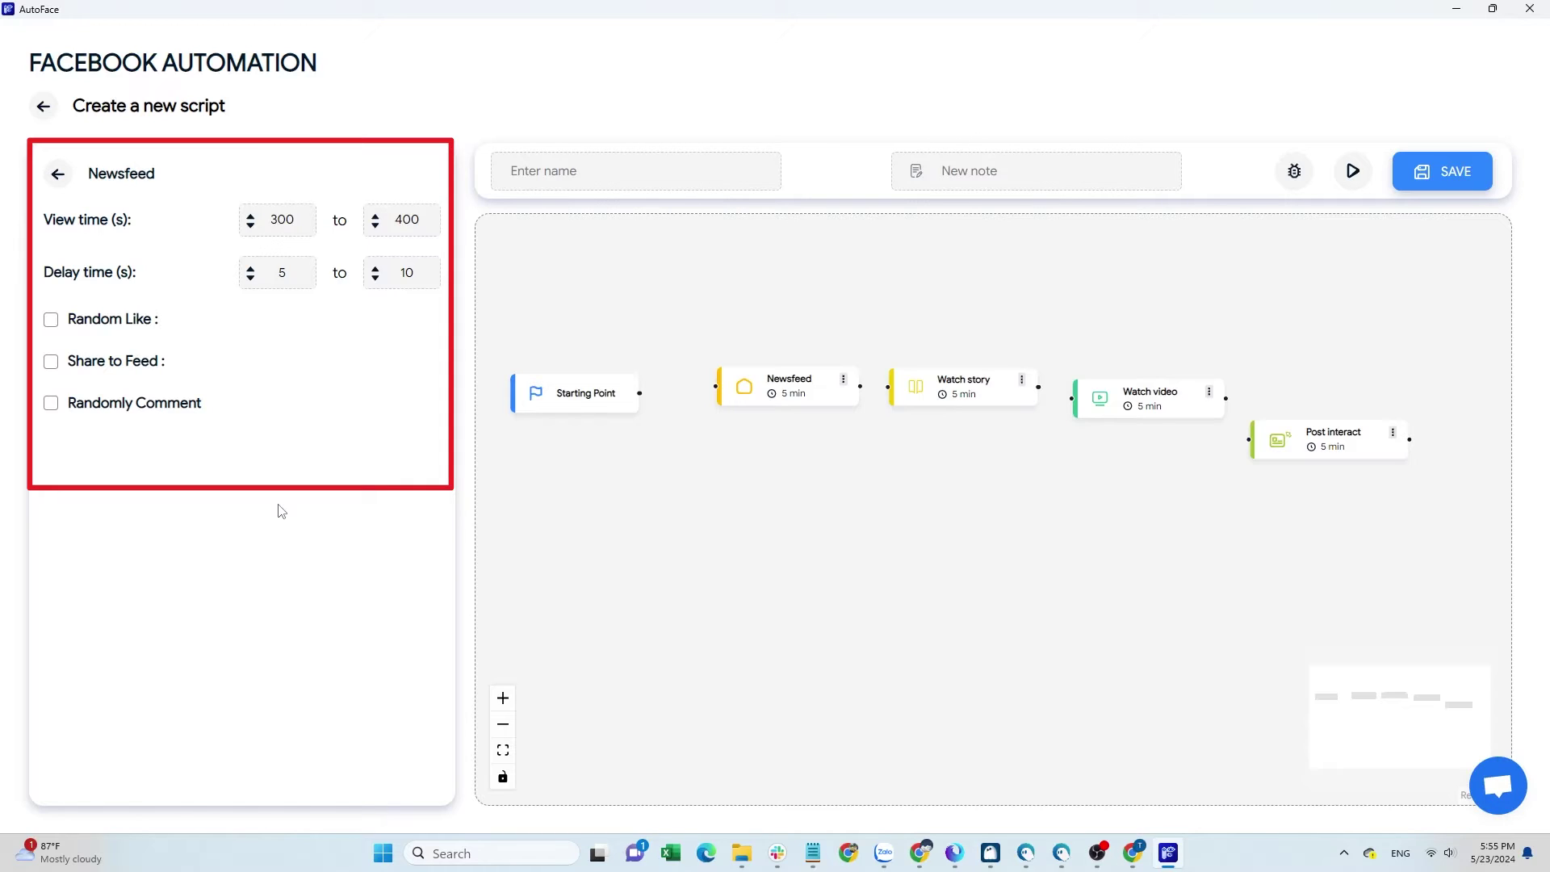
left_click(50, 322)
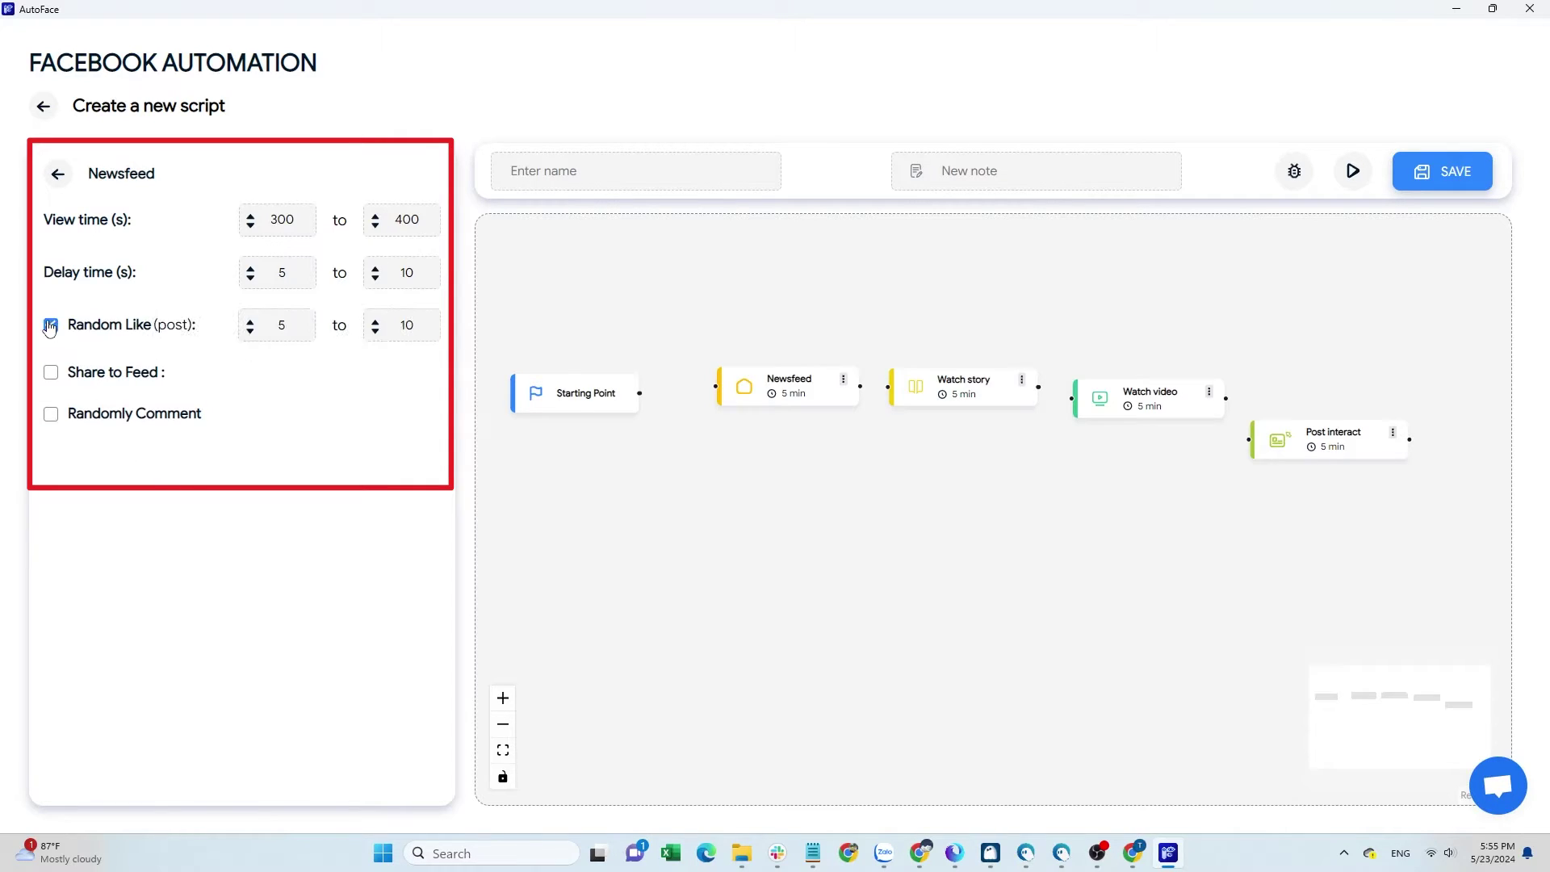
left_click(52, 380)
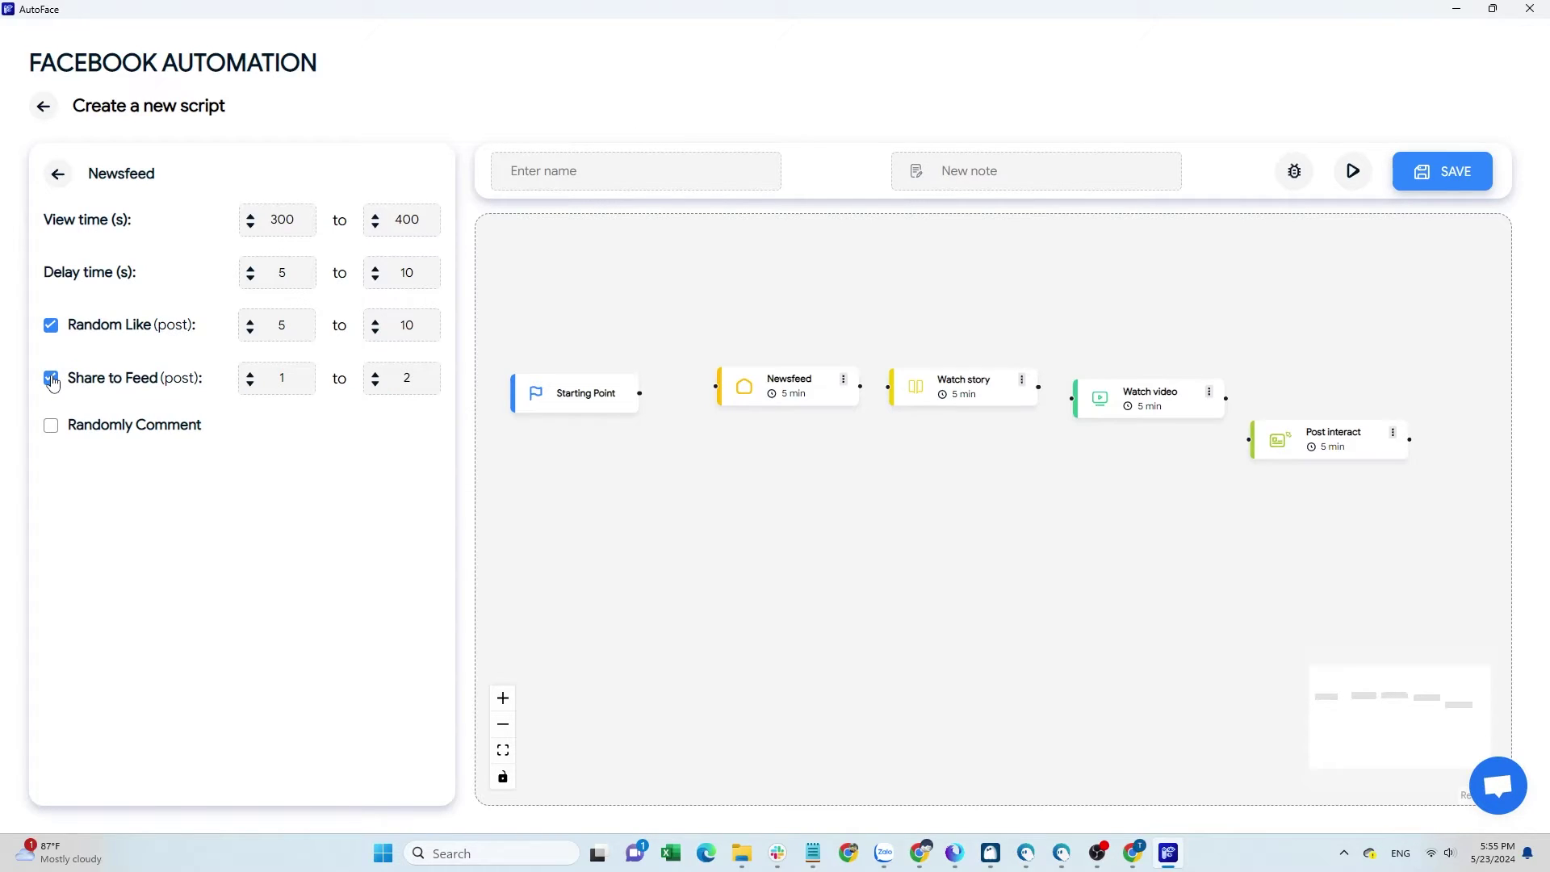
left_click(51, 380)
left_click(50, 414)
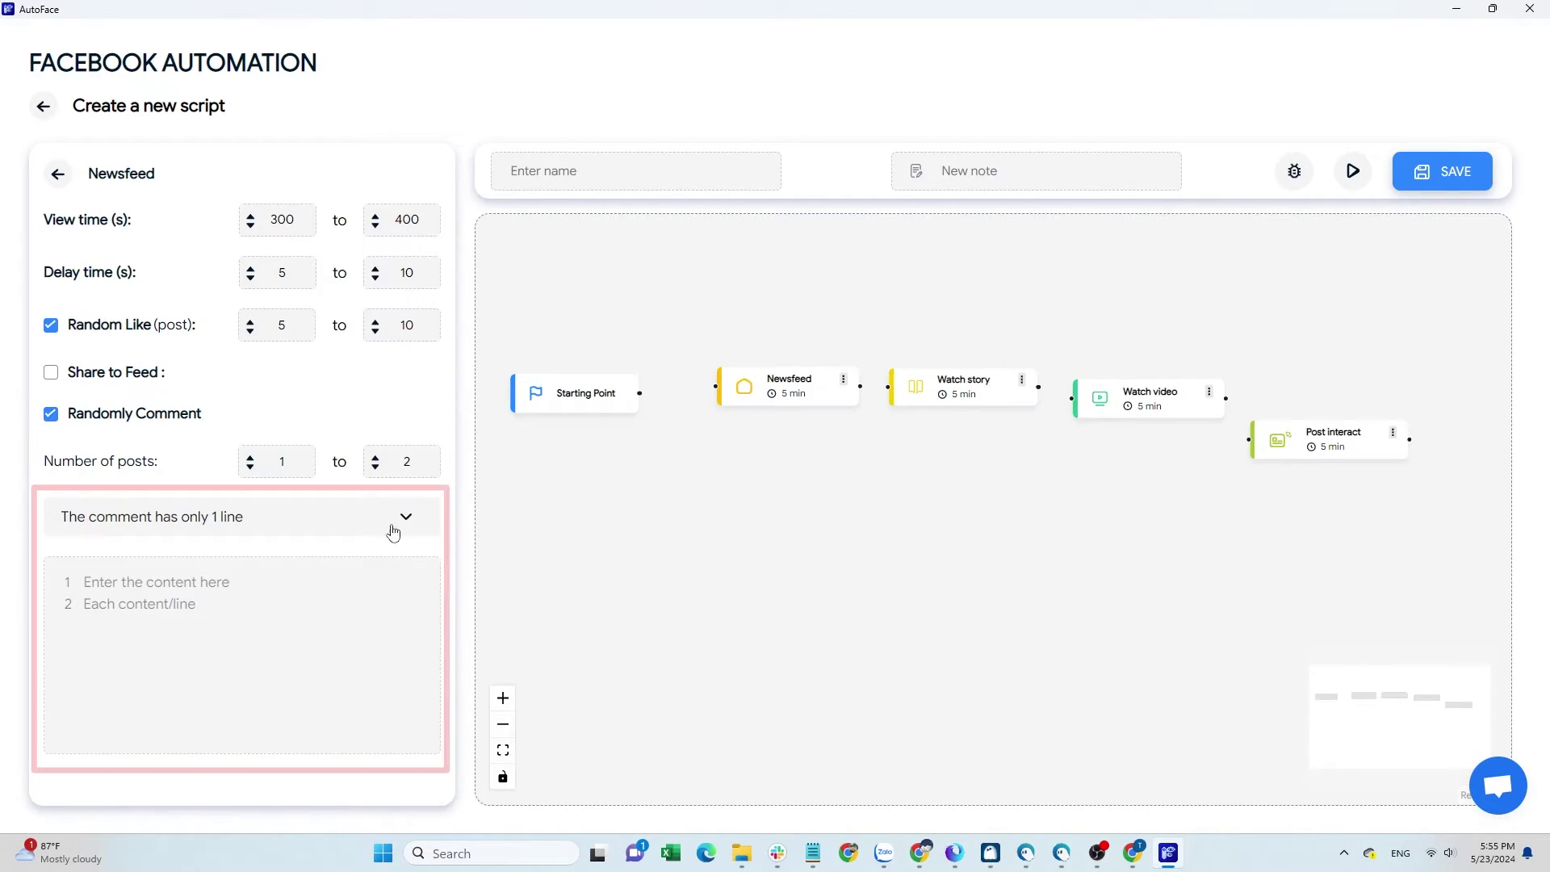
left_click(428, 528)
left_click(428, 527)
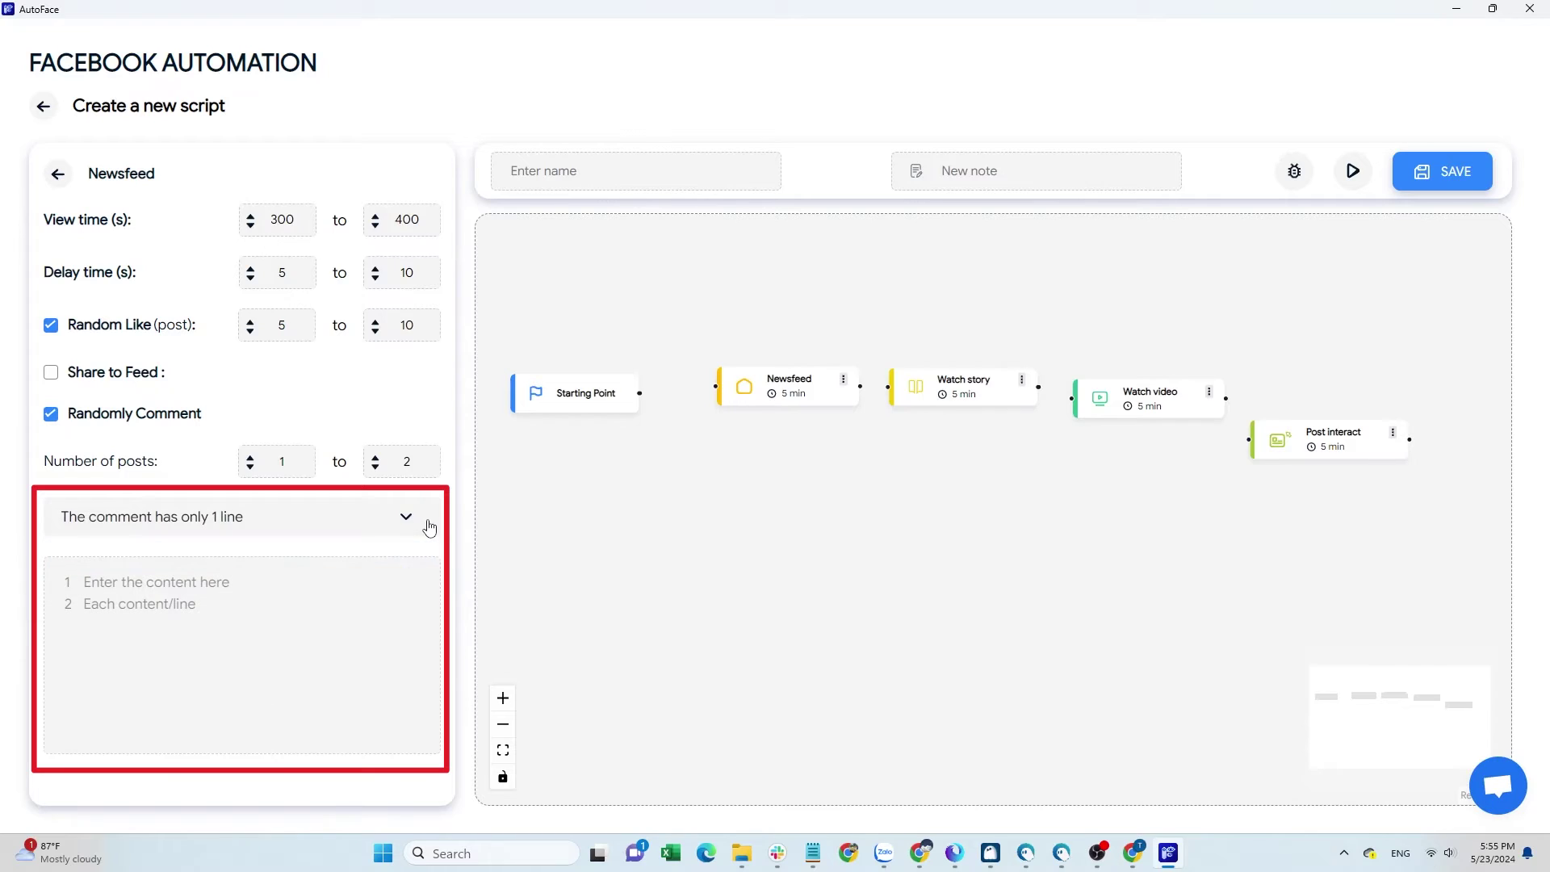
left_click(53, 420)
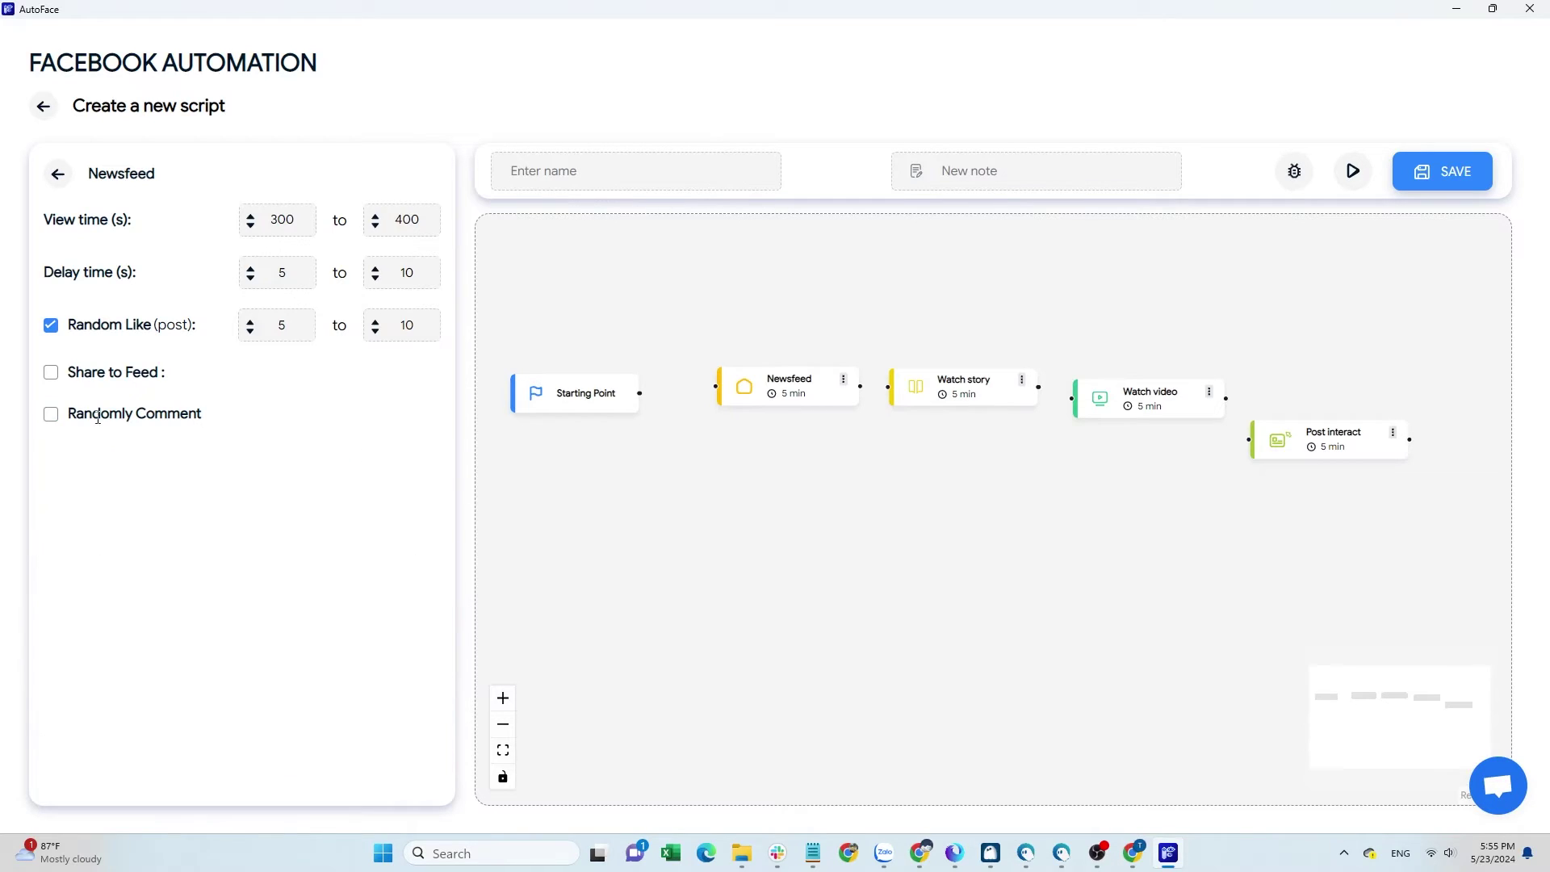
left_click(1022, 381)
left_click(1036, 409)
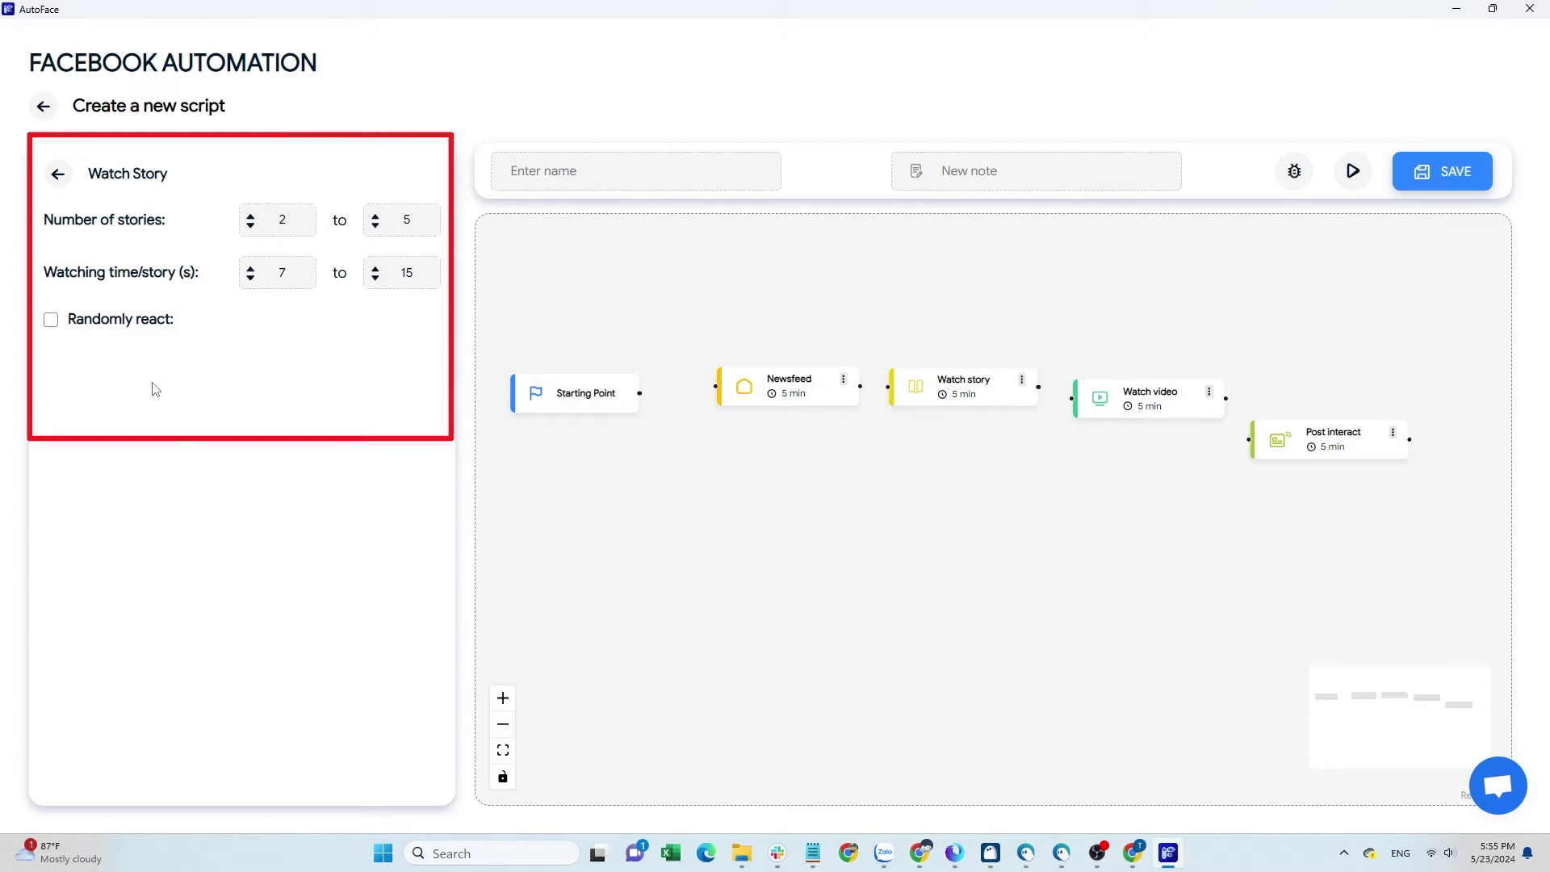
Make Watch story randomly react with Like and Love, then edit the Watch video node
left_click(51, 319)
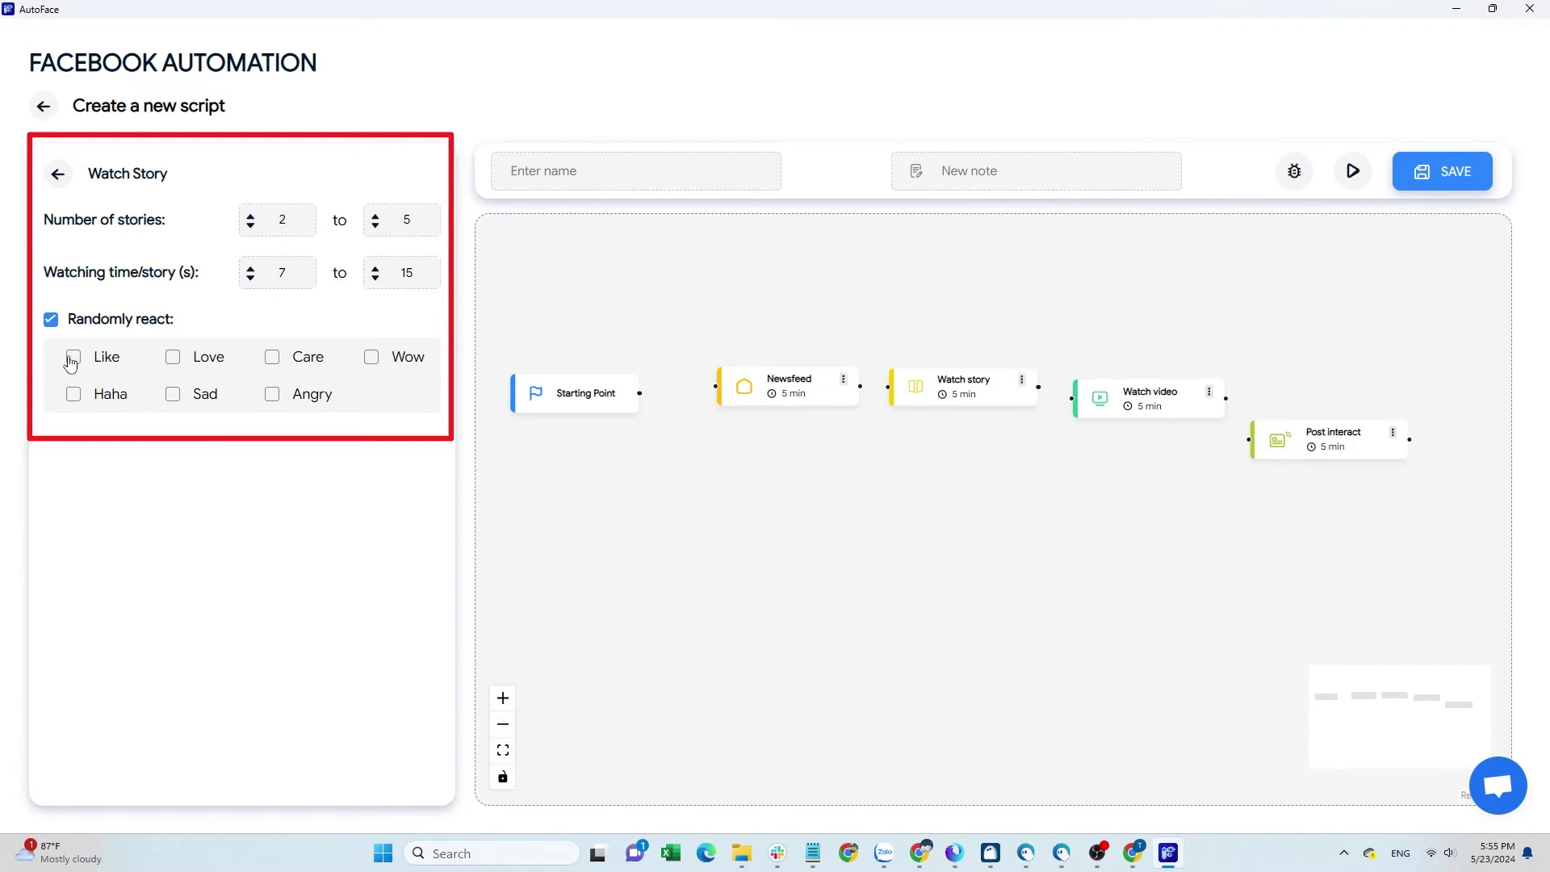
left_click(73, 356)
left_click(172, 356)
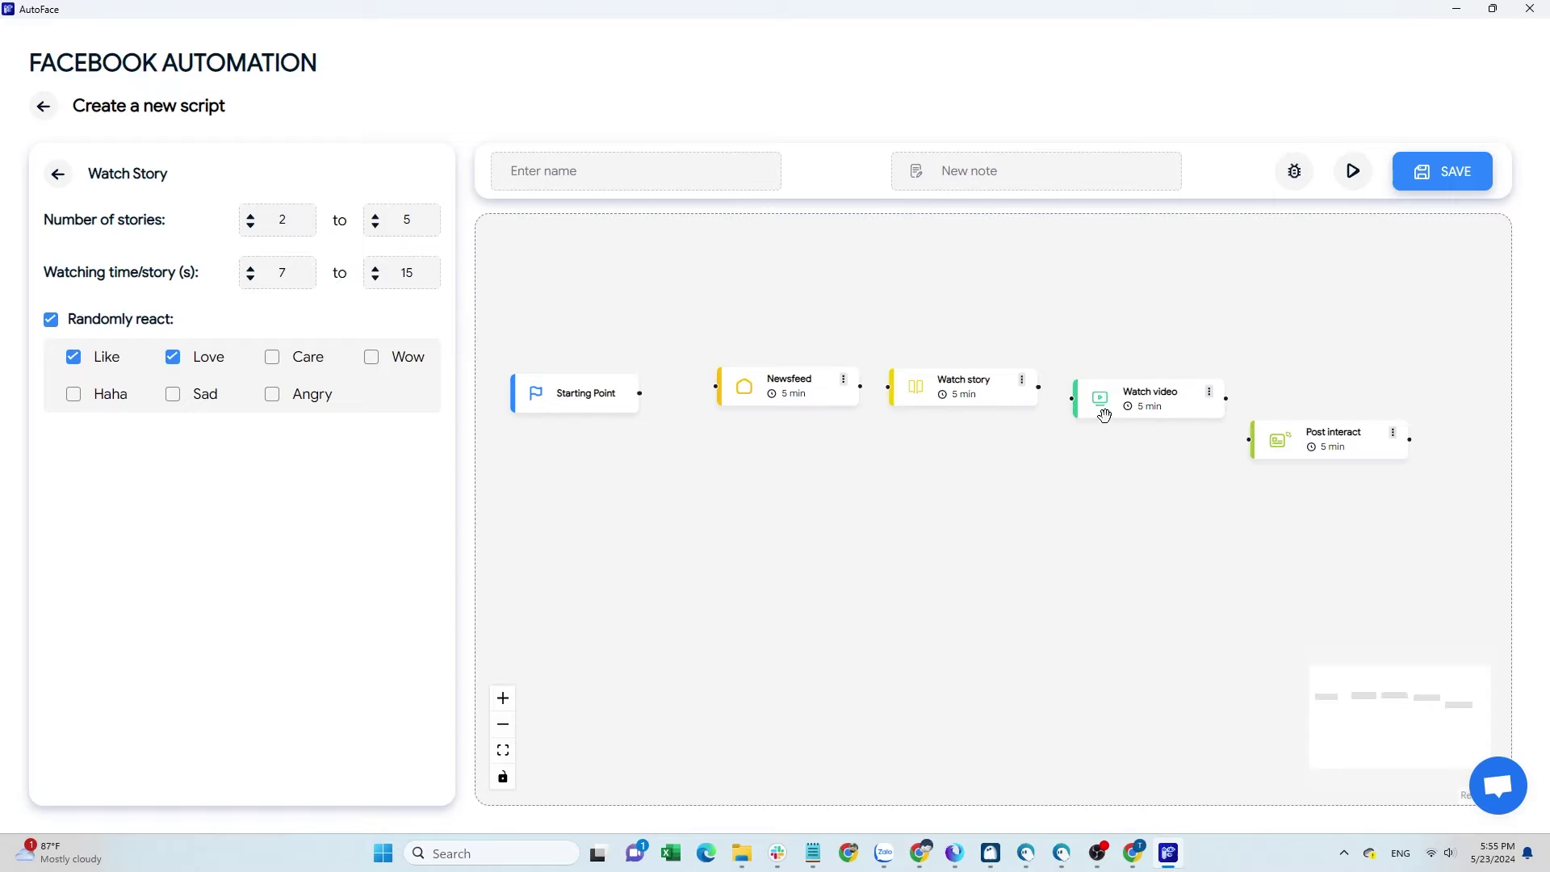
left_click(1208, 393)
left_click(1223, 420)
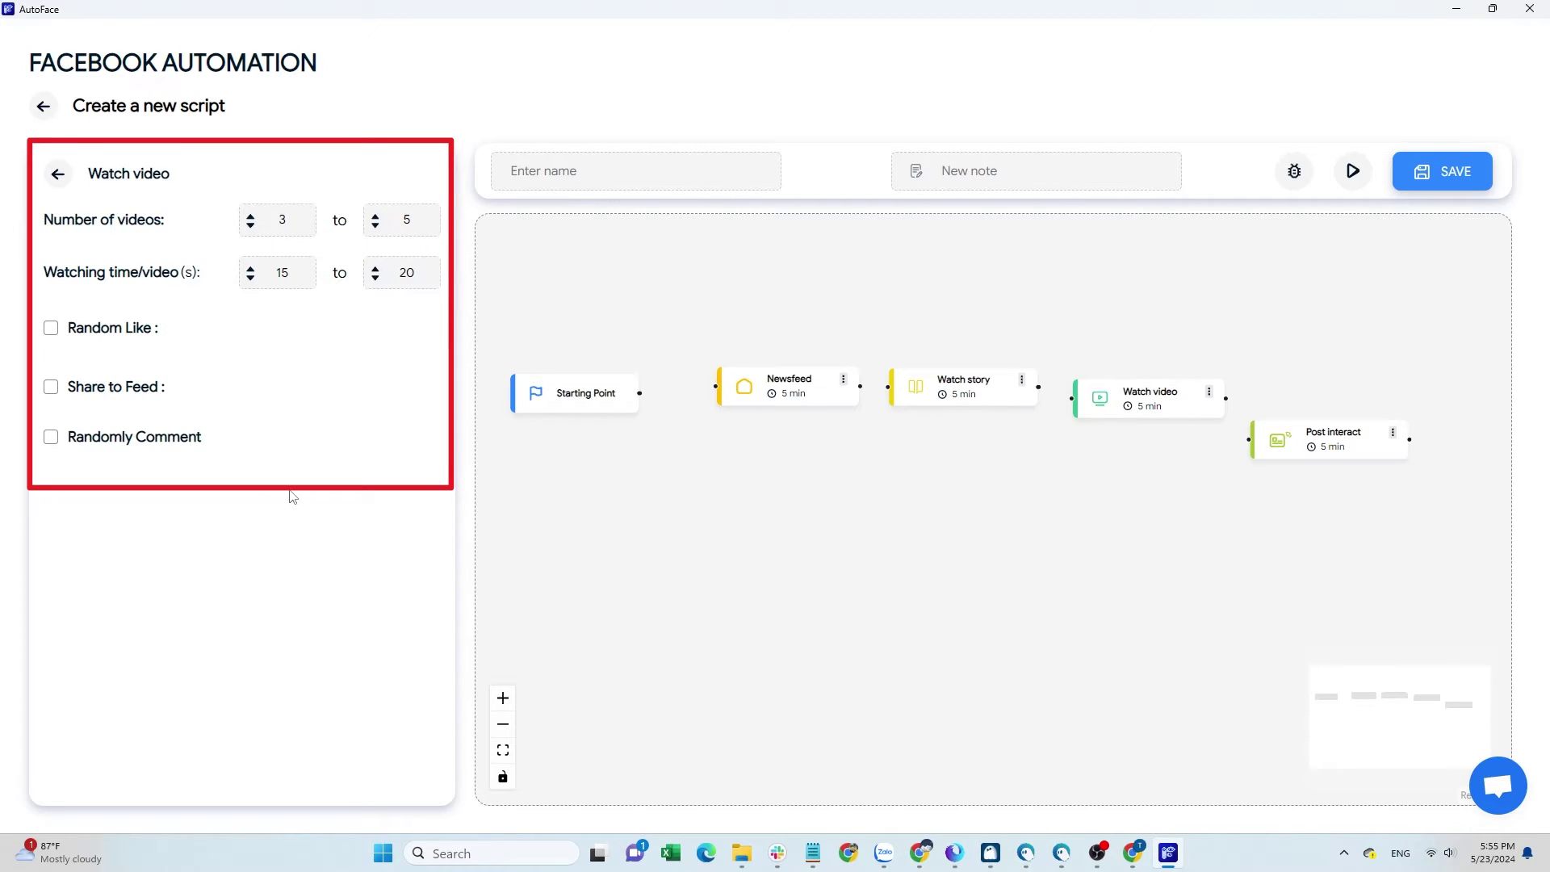
Turn on random likes for 1–2 videos and random comments, keeping Share to Feed off
left_click(52, 330)
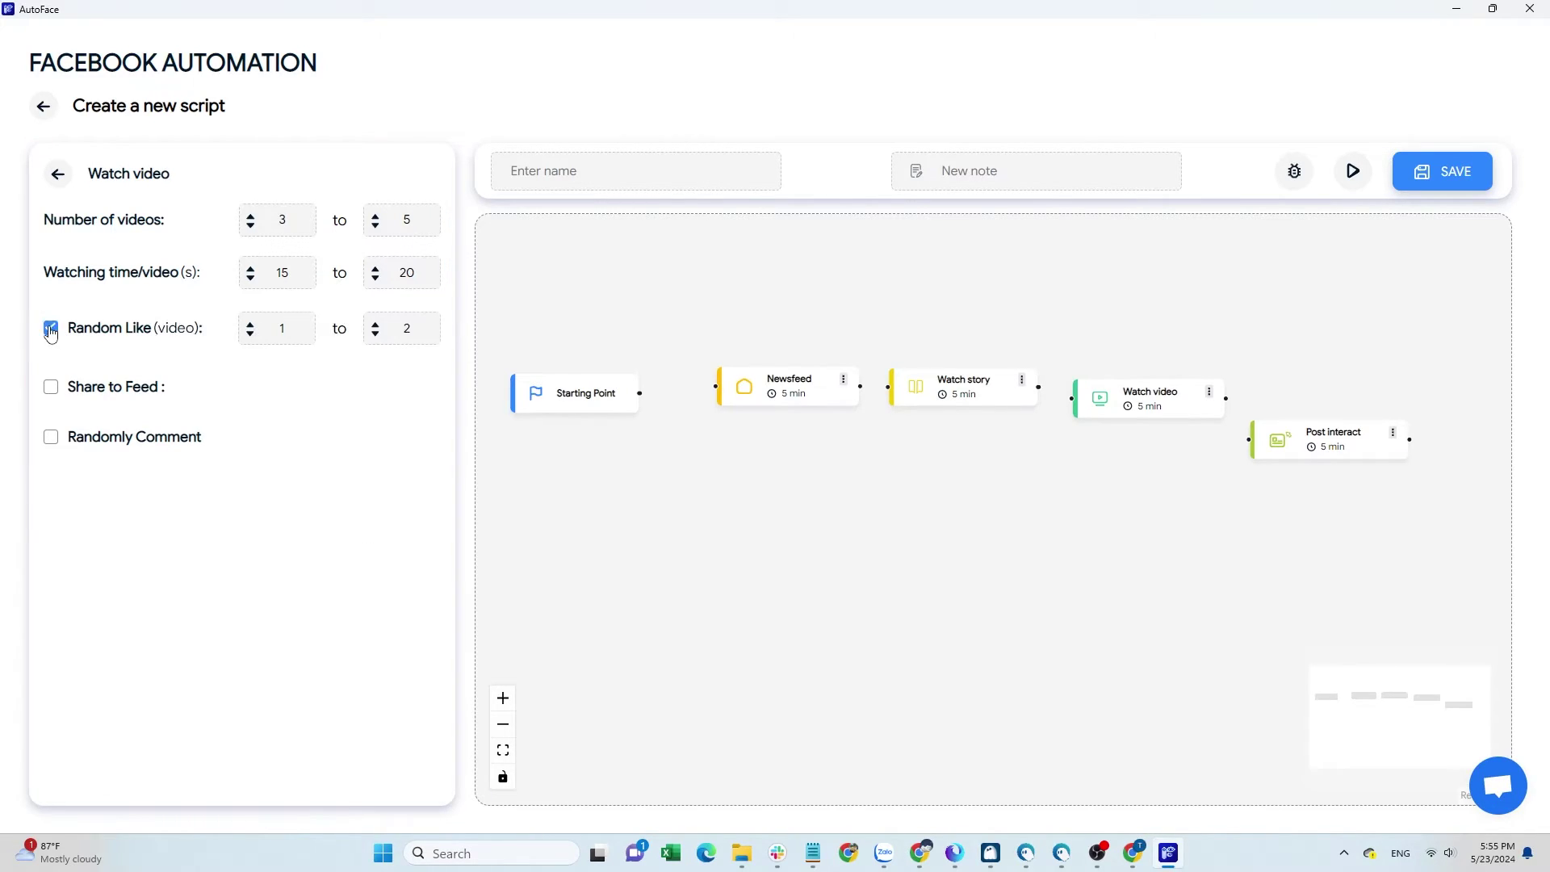
left_click(53, 390)
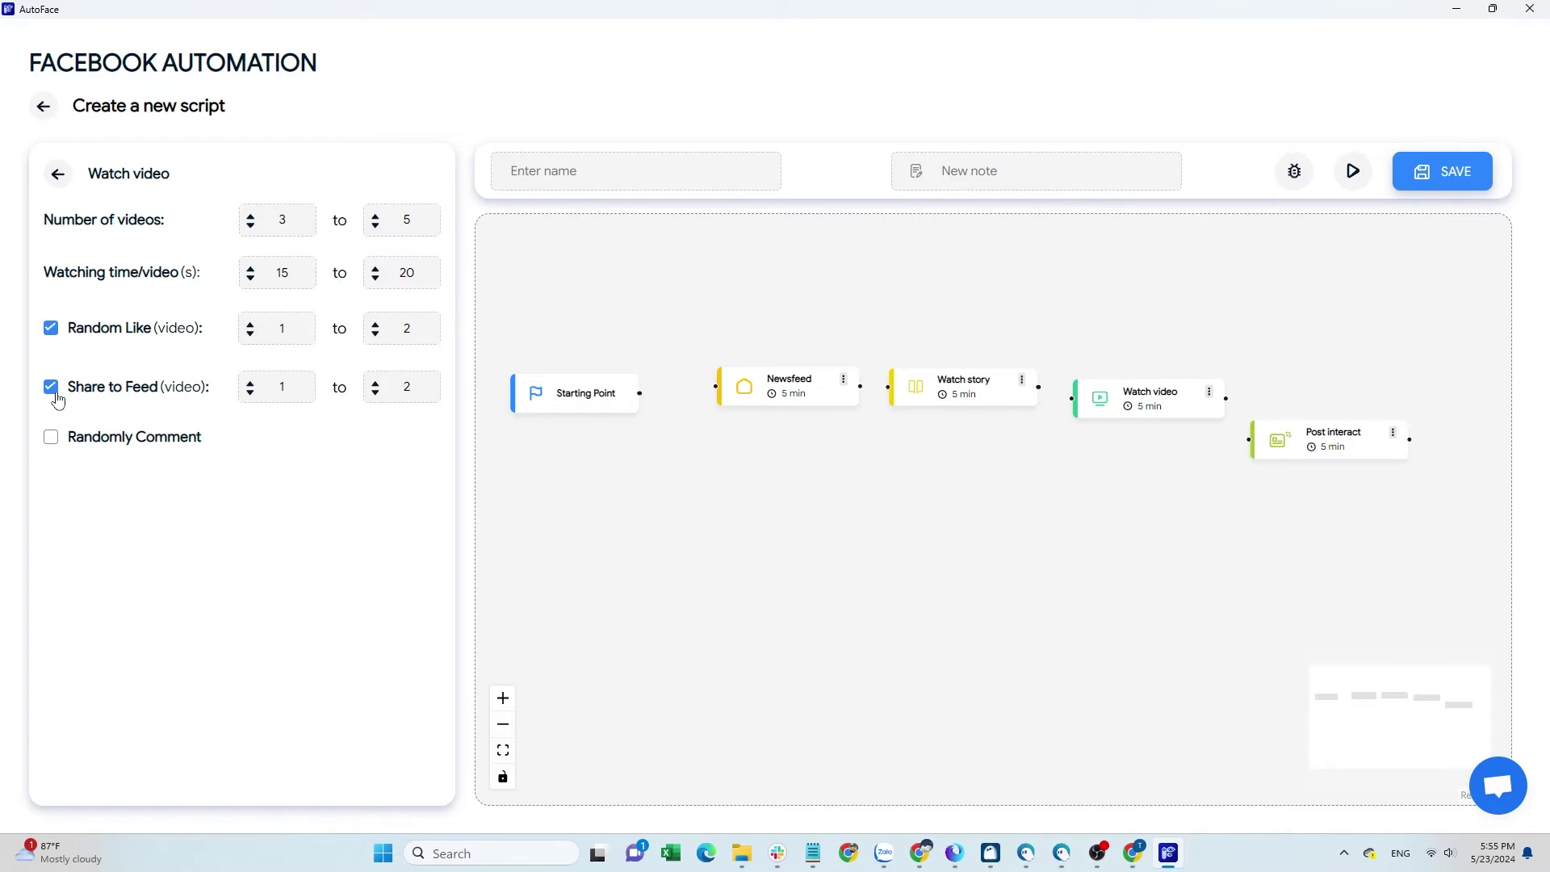
left_click(53, 391)
left_click(50, 438)
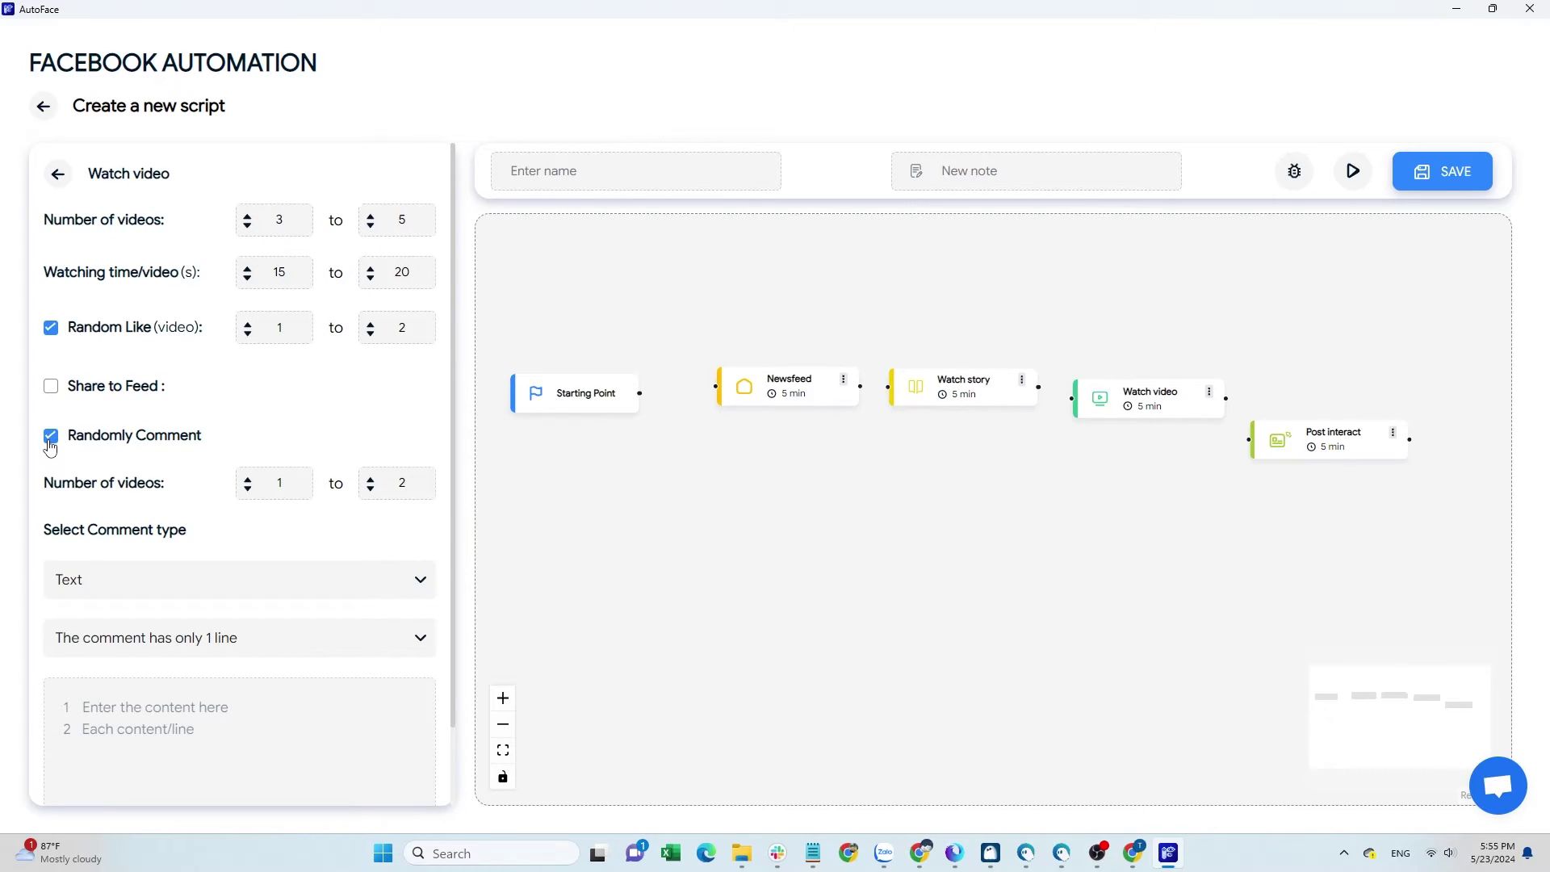
Set the video comment type to Photo/video with one-line comments
scroll(243, 524, "down", 1)
left_click(421, 493)
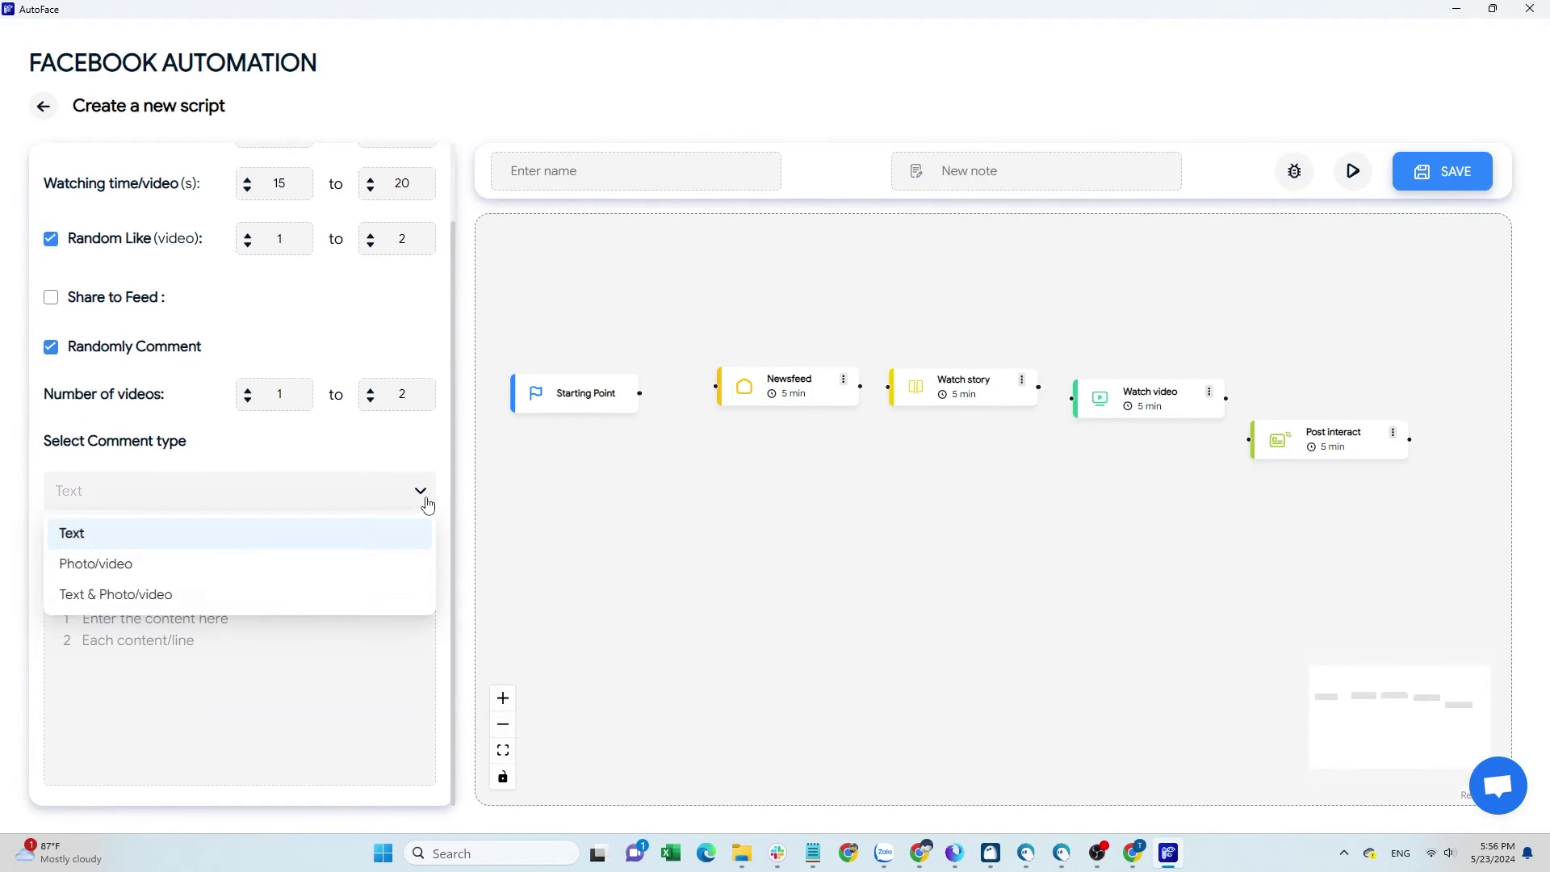
left_click(398, 594)
left_click(421, 552)
left_click(416, 565)
scroll(417, 566, "down", 1)
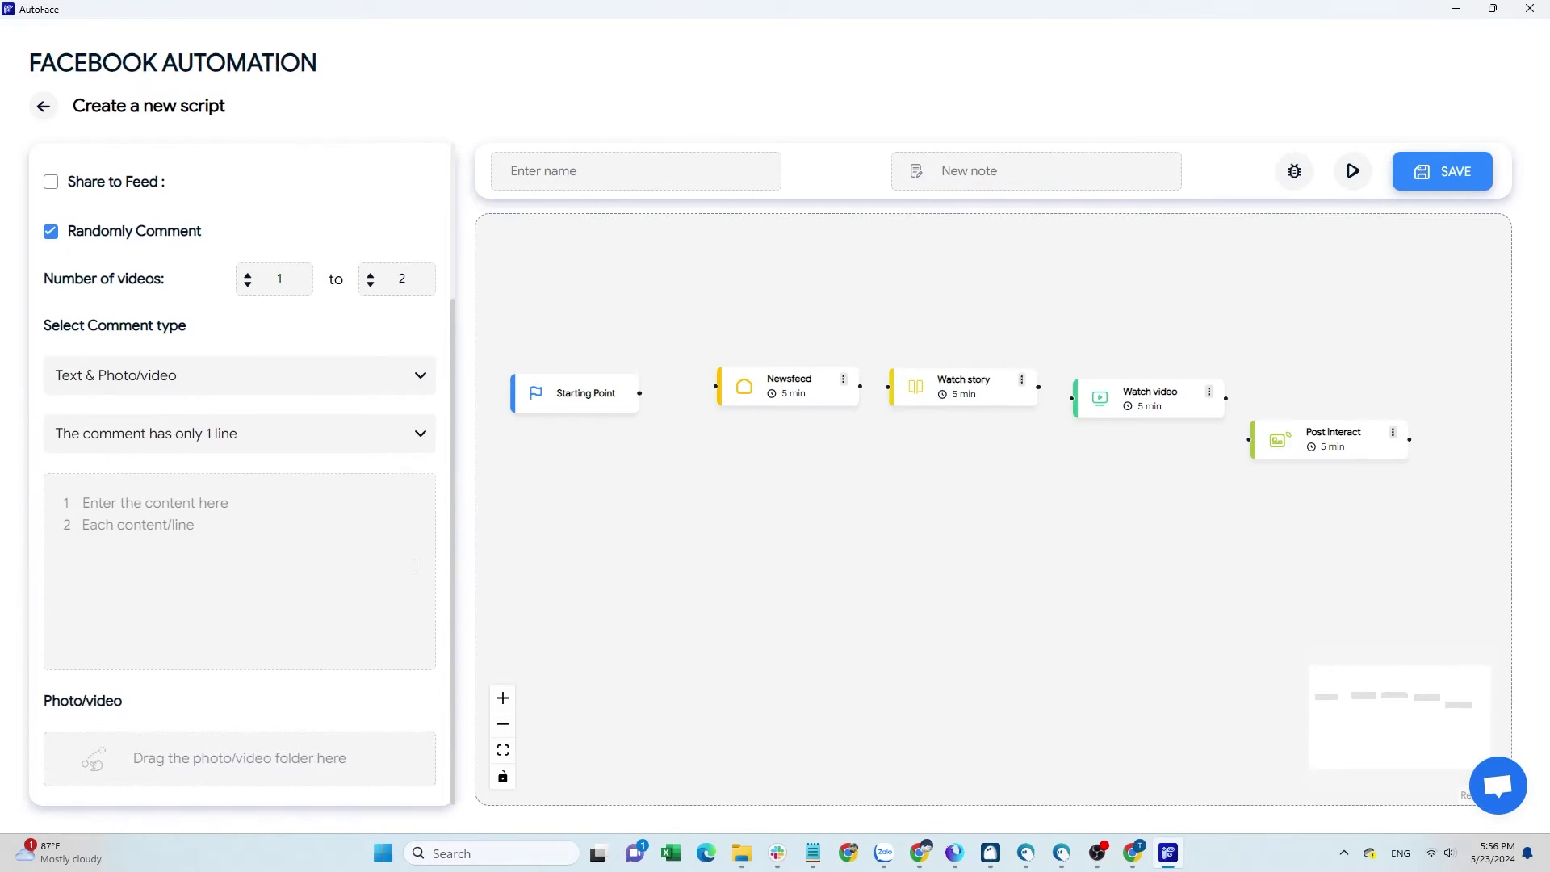
left_click(420, 375)
left_click(408, 446)
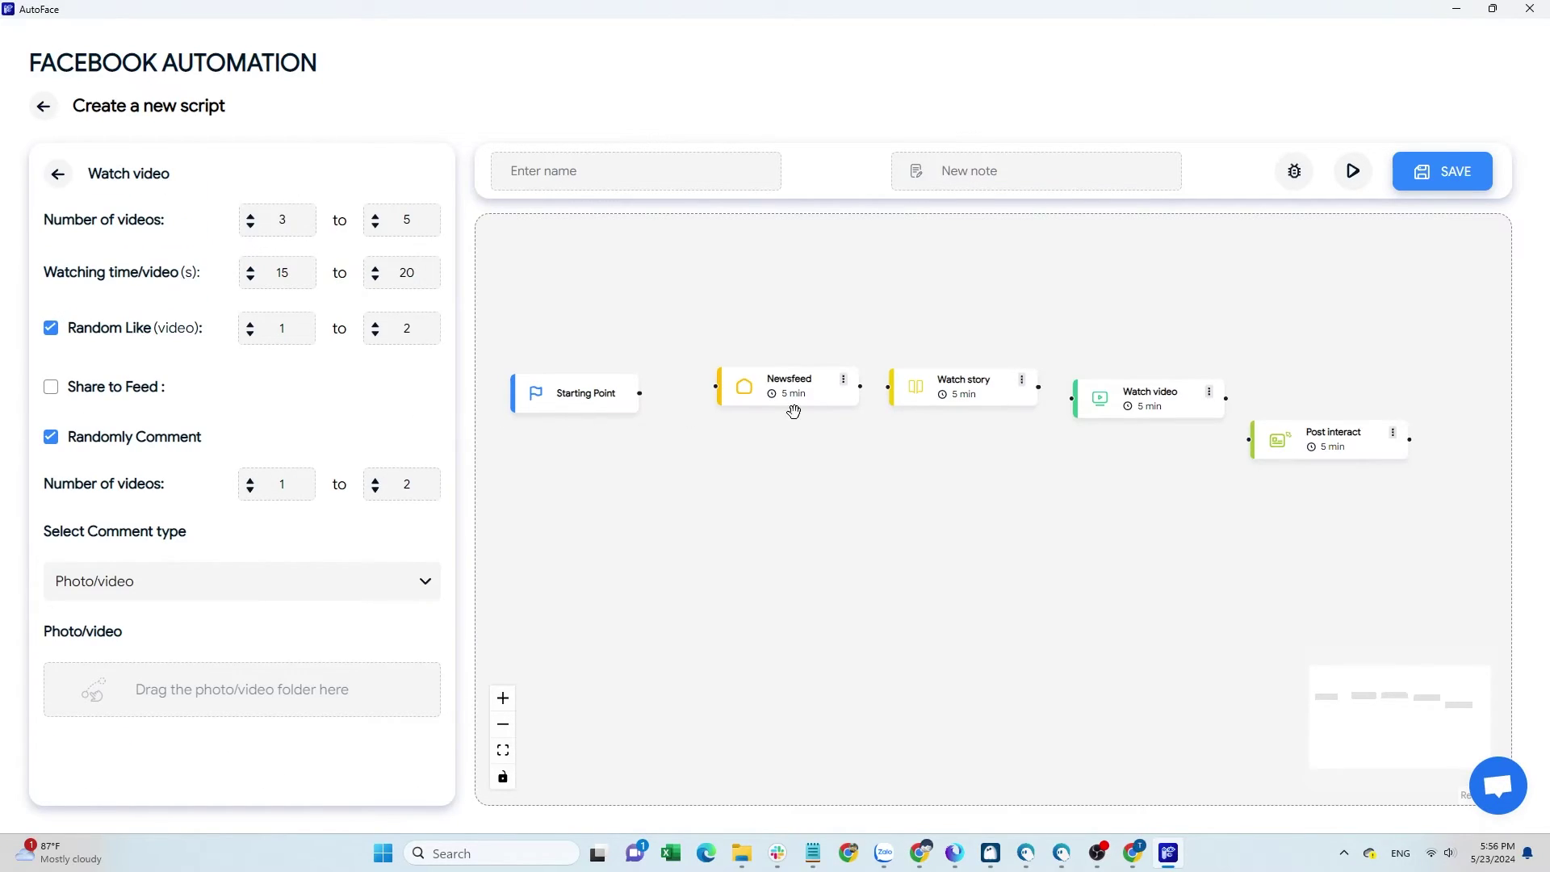
left_click(1393, 433)
left_click(1394, 450)
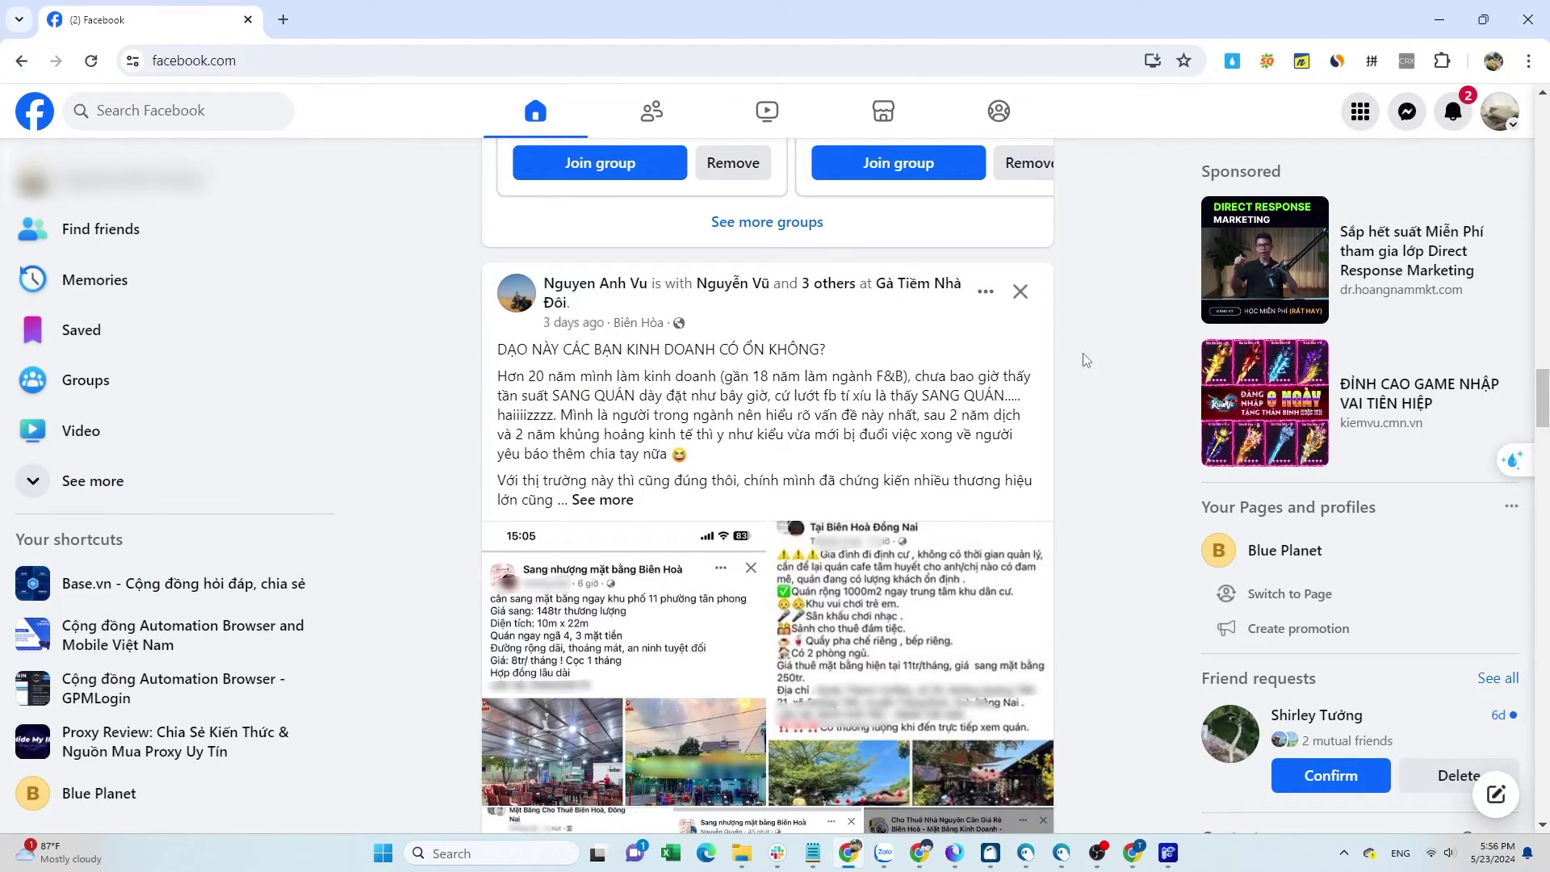
Open the Base.vn Workplace review post in mobile view and select the story id in its URL
scroll(1085, 360, "down", 15)
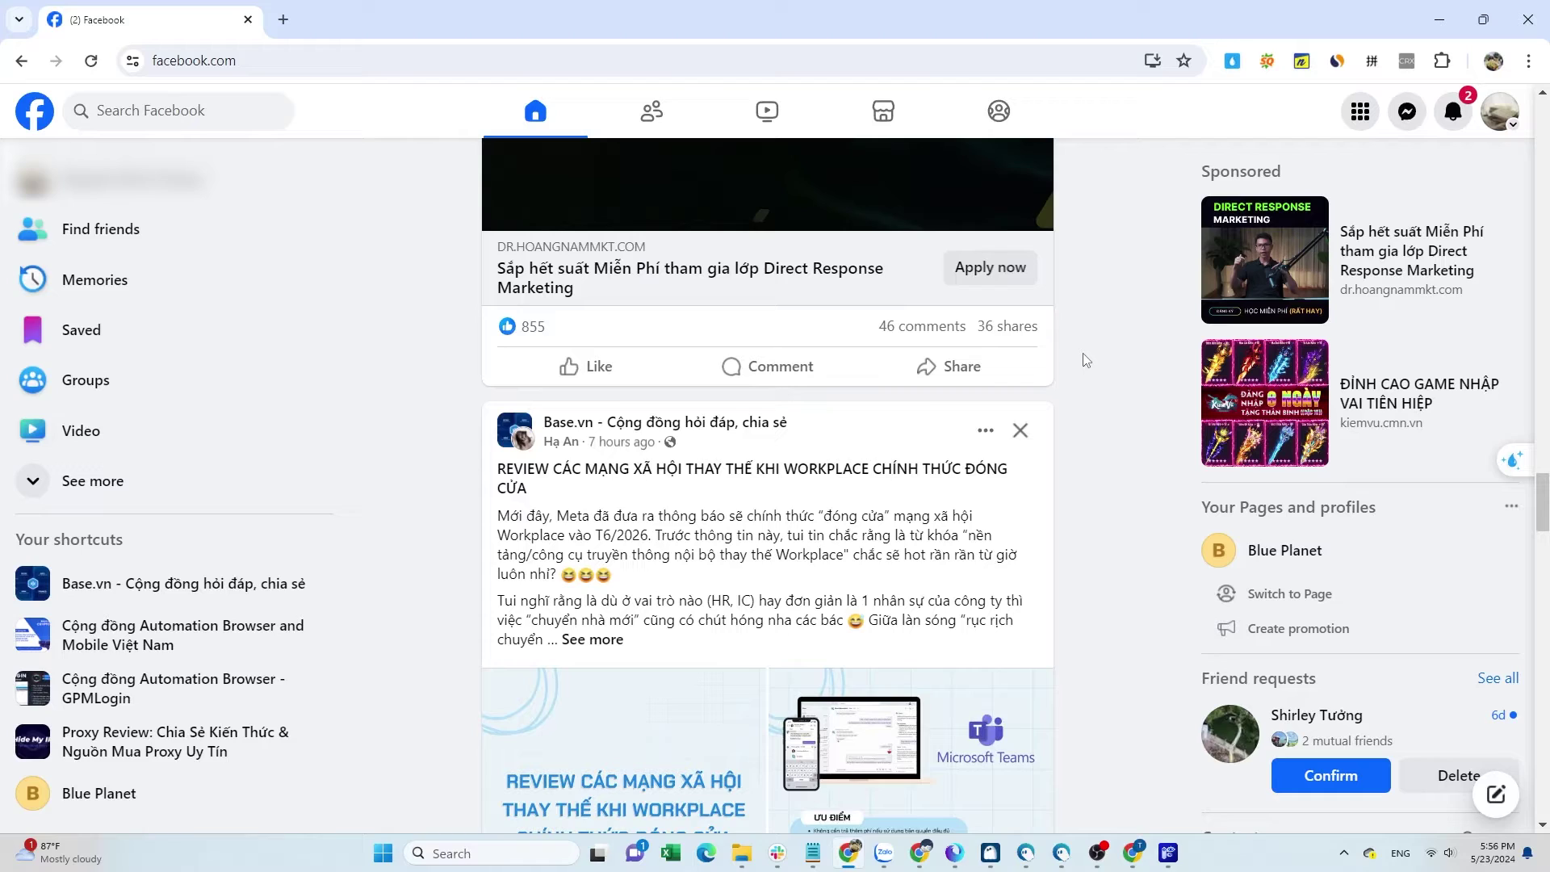
scroll(1082, 352, "down", 3)
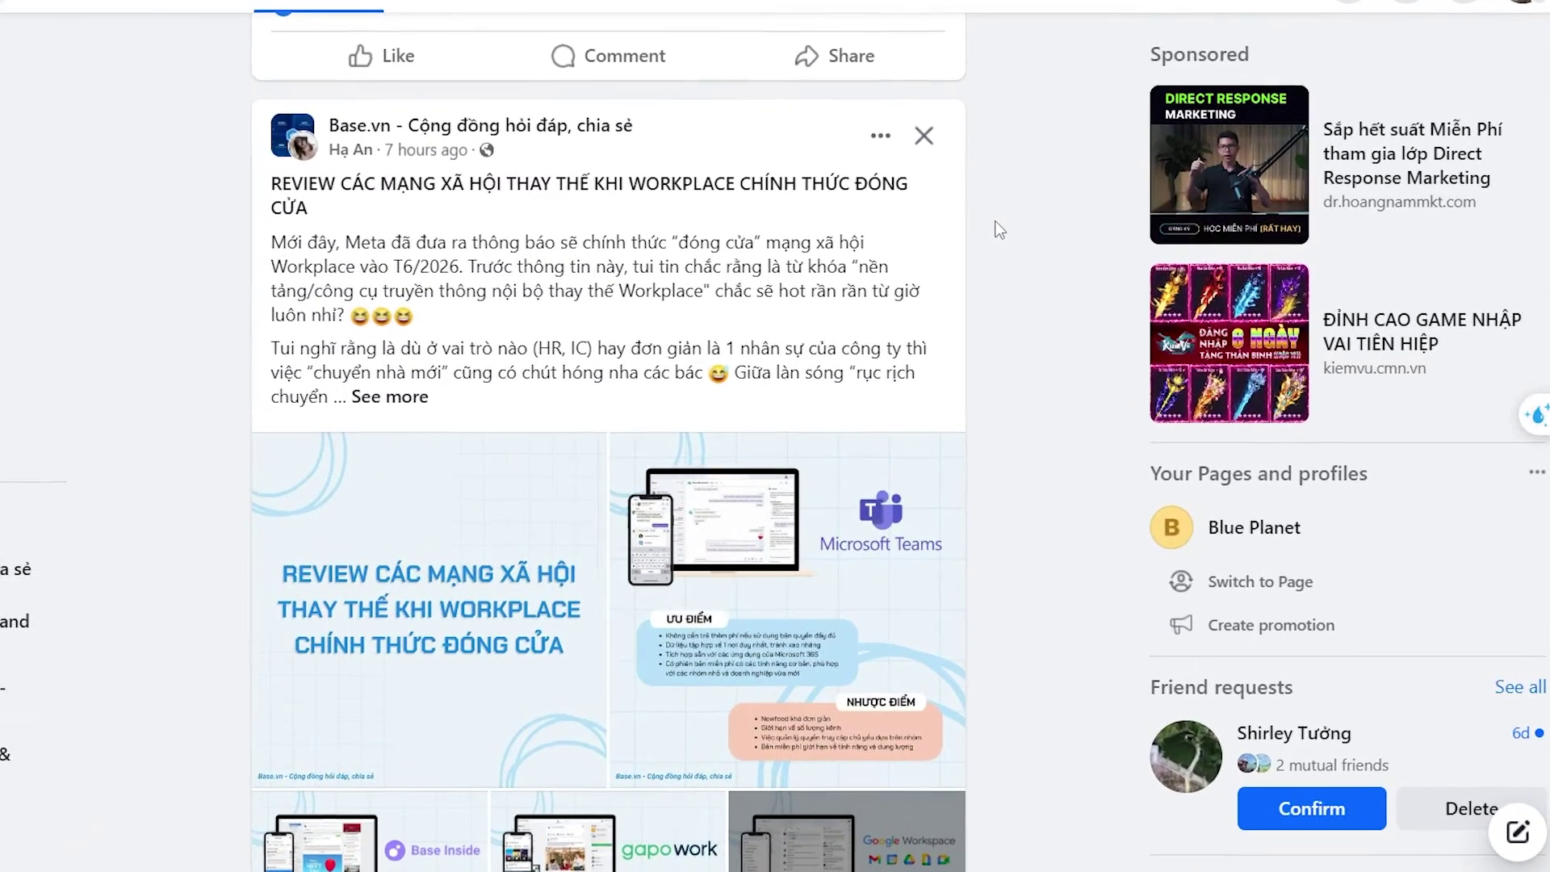
right_click(1061, 287)
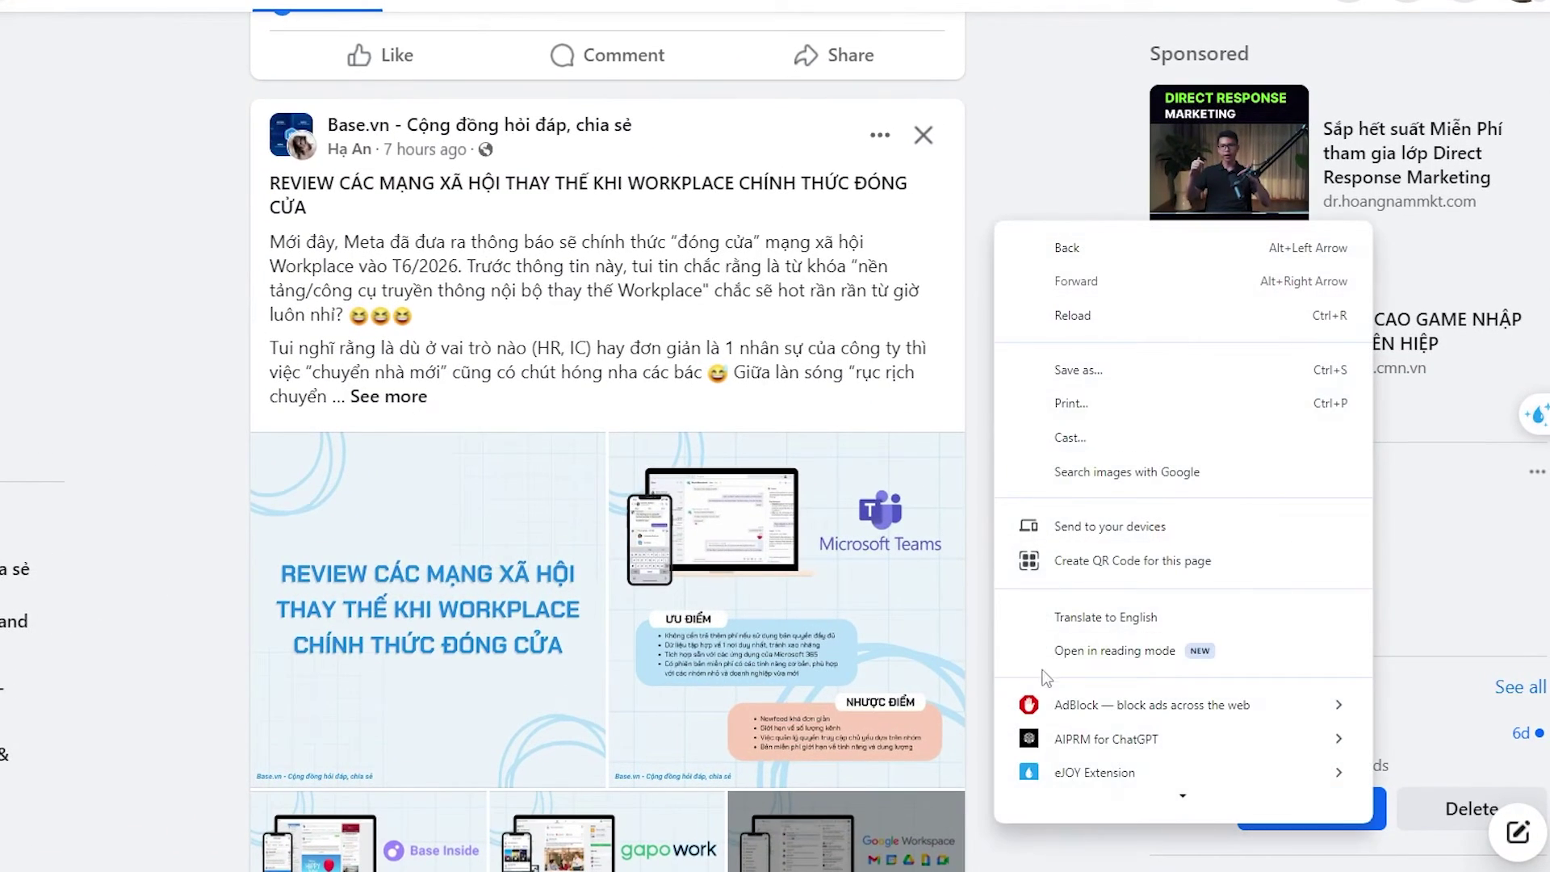
mouse_move(1169, 644)
left_click(1122, 793)
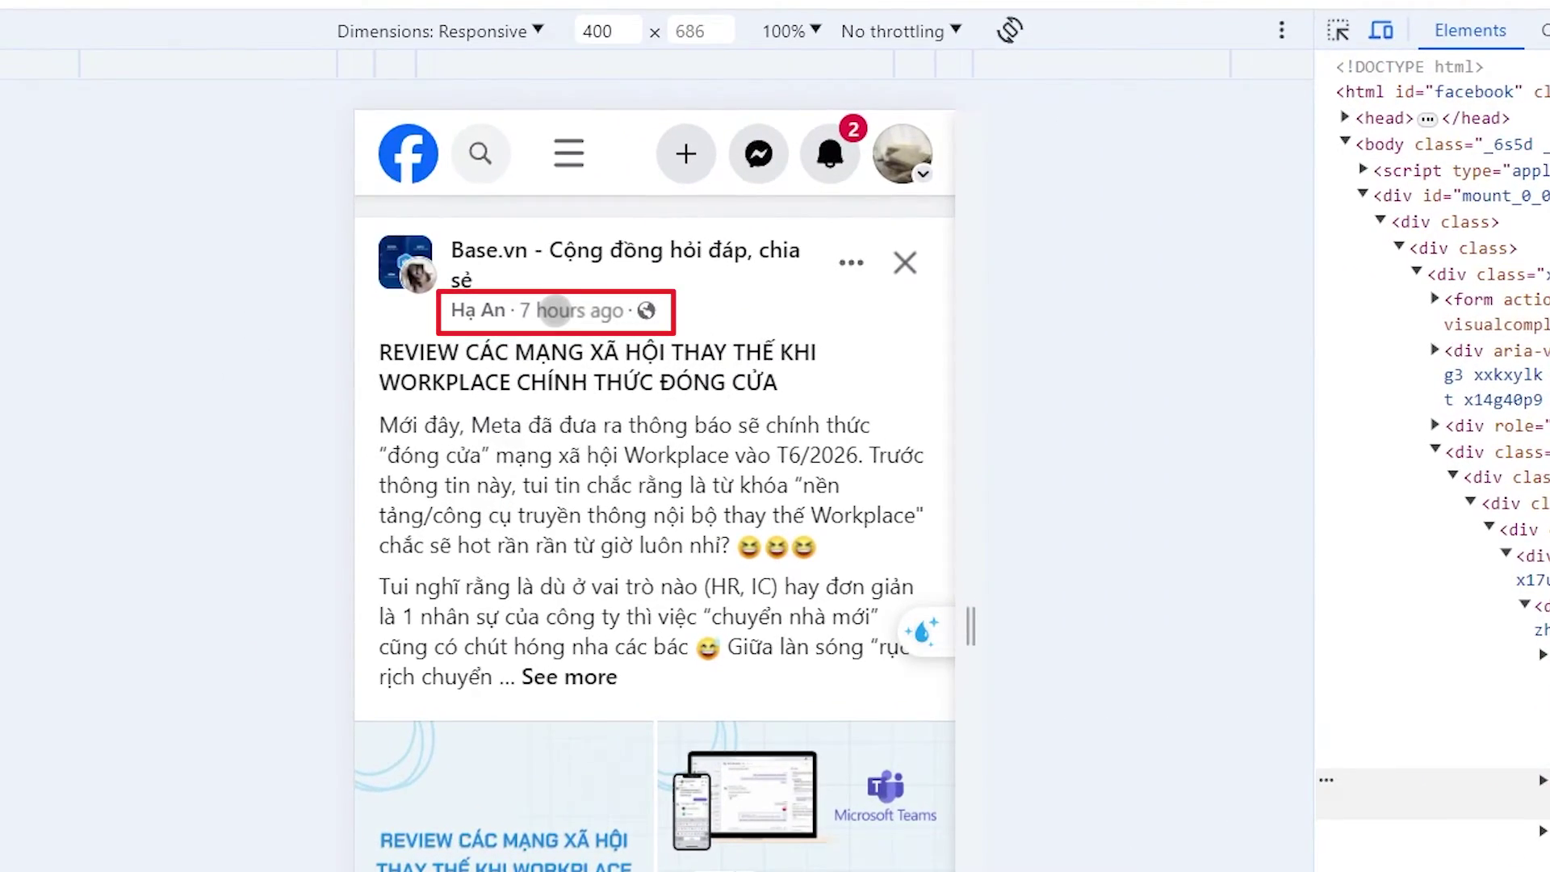
left_click(555, 310)
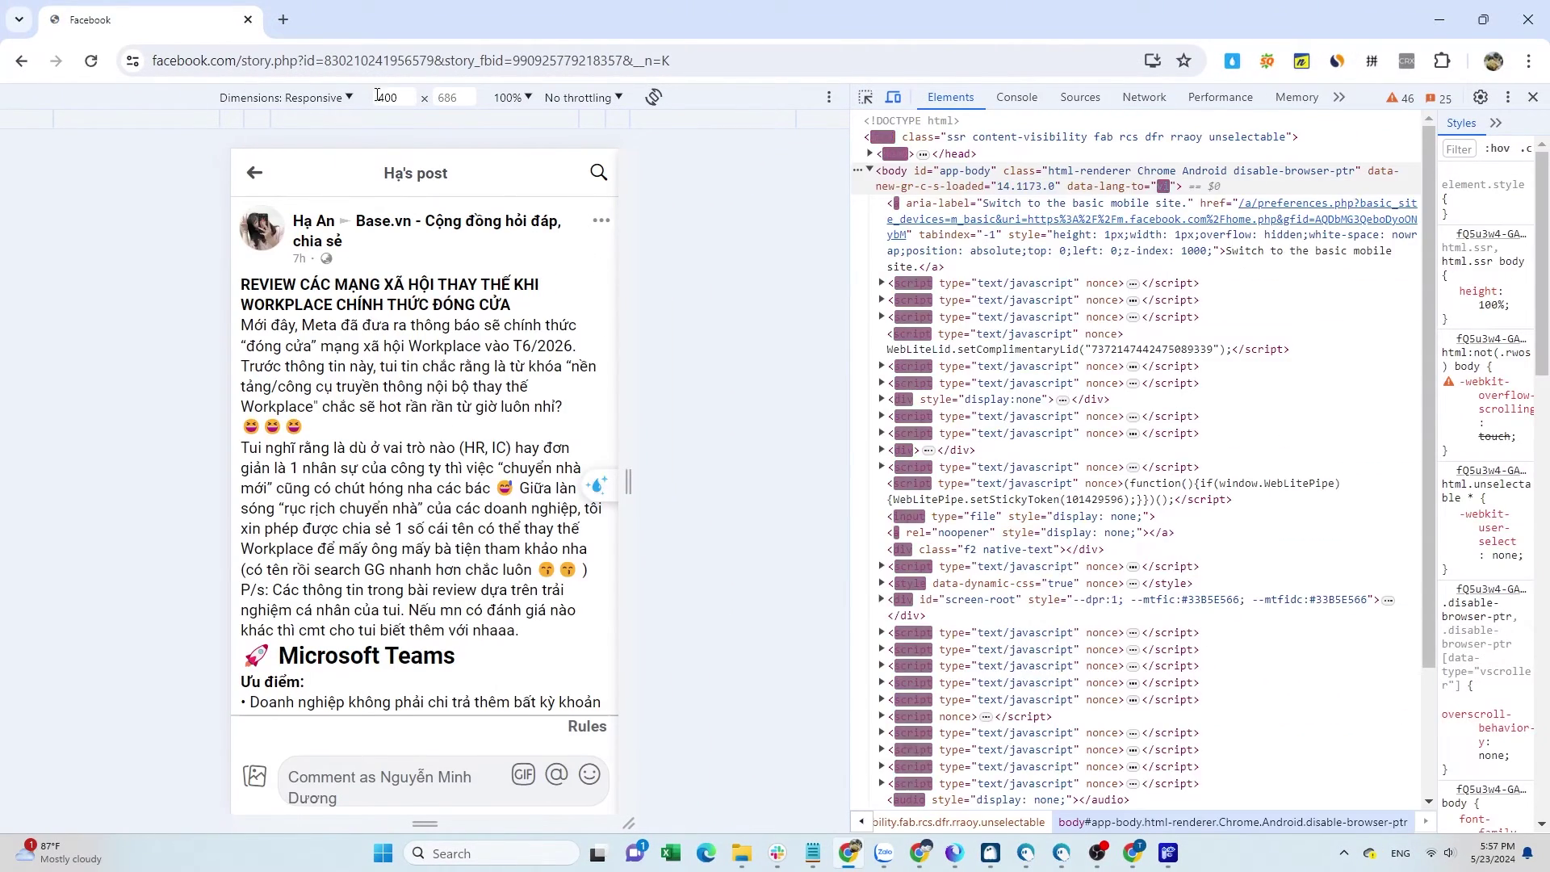
double_click(369, 59)
key("ctrl+c")
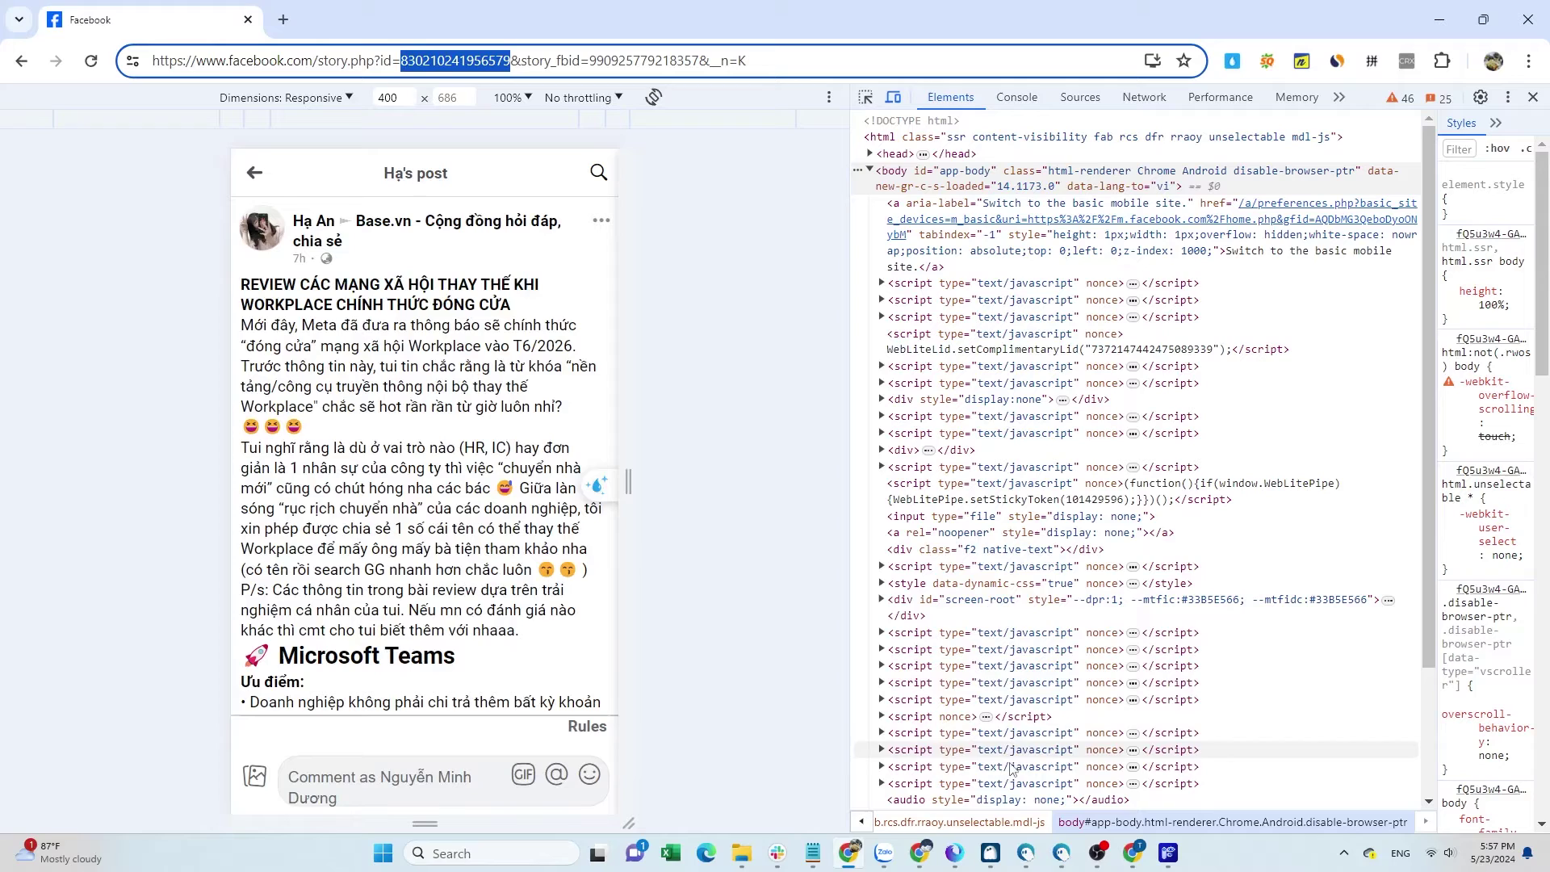
Enter the first post's id|story_fbid pair into the Post UID list
left_click(1169, 854)
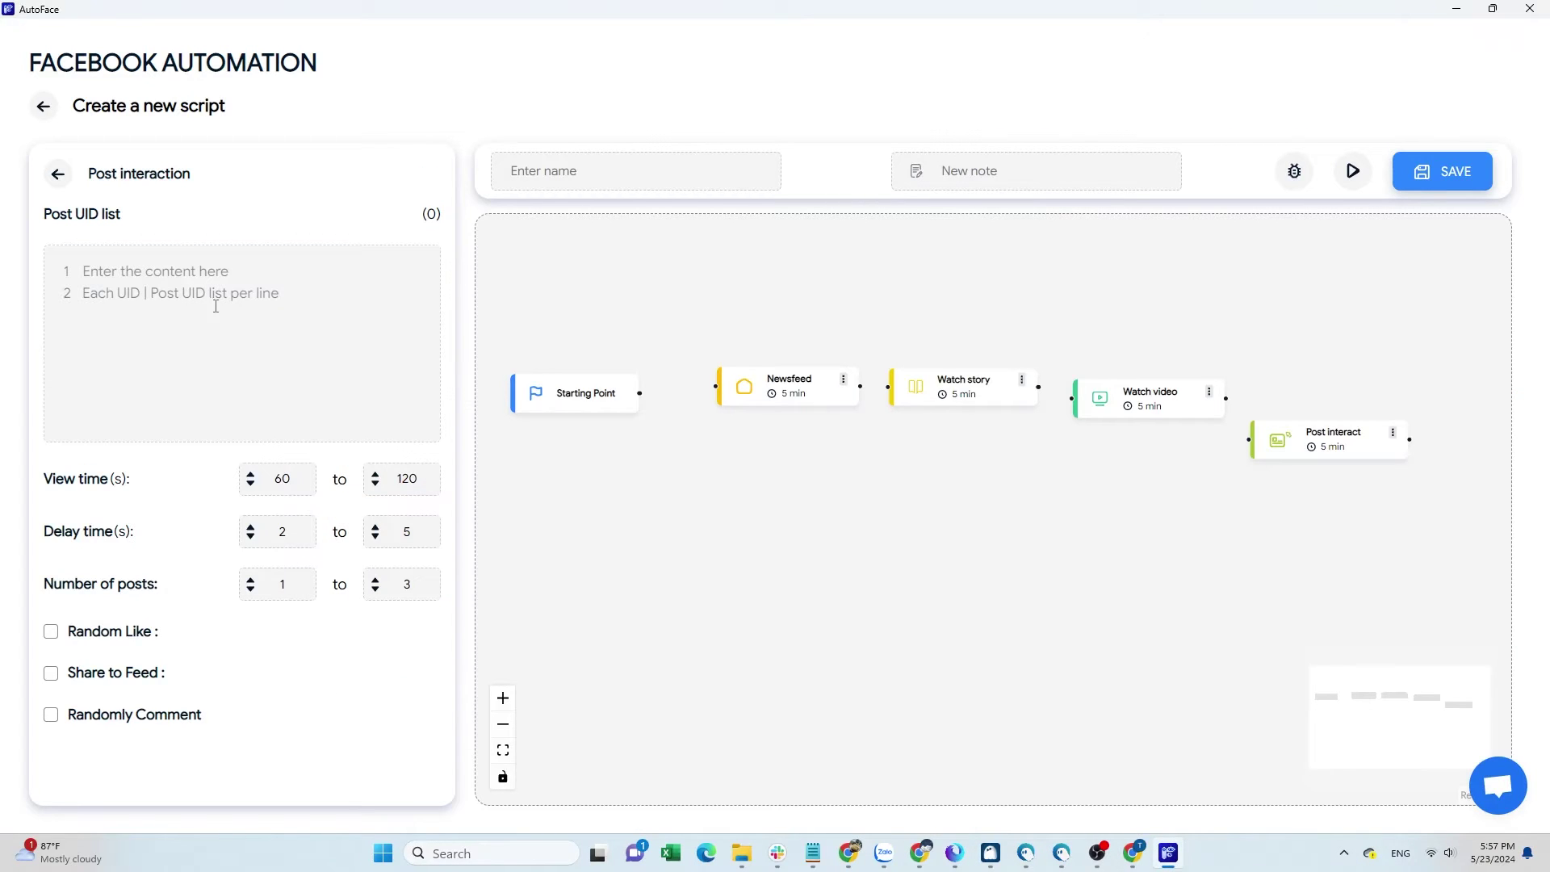
key("ctrl+v")
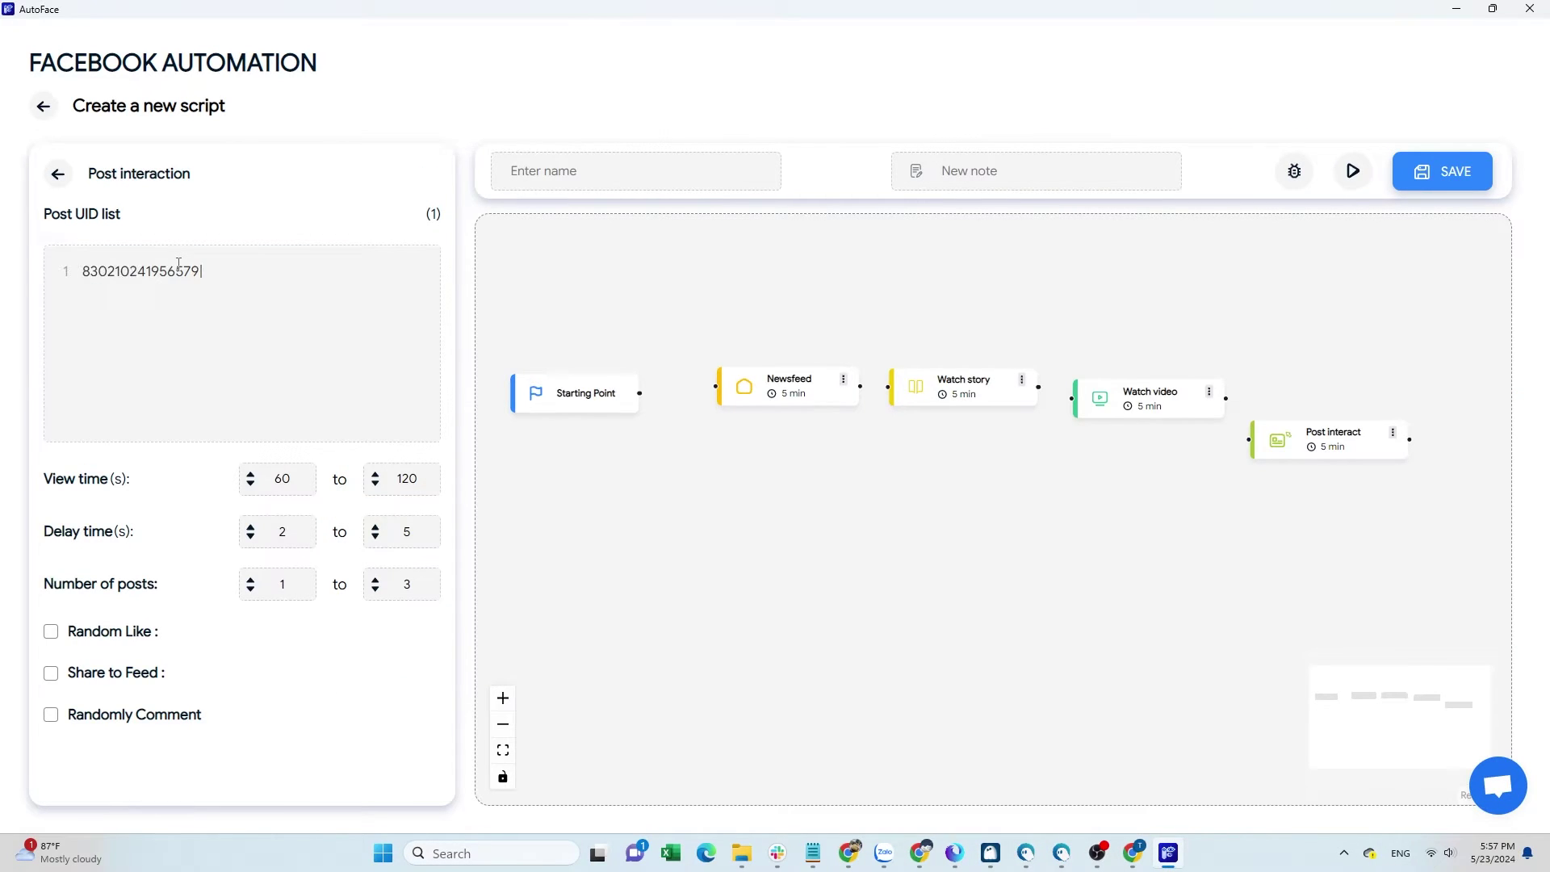
key("alt+Tab")
double_click(628, 61)
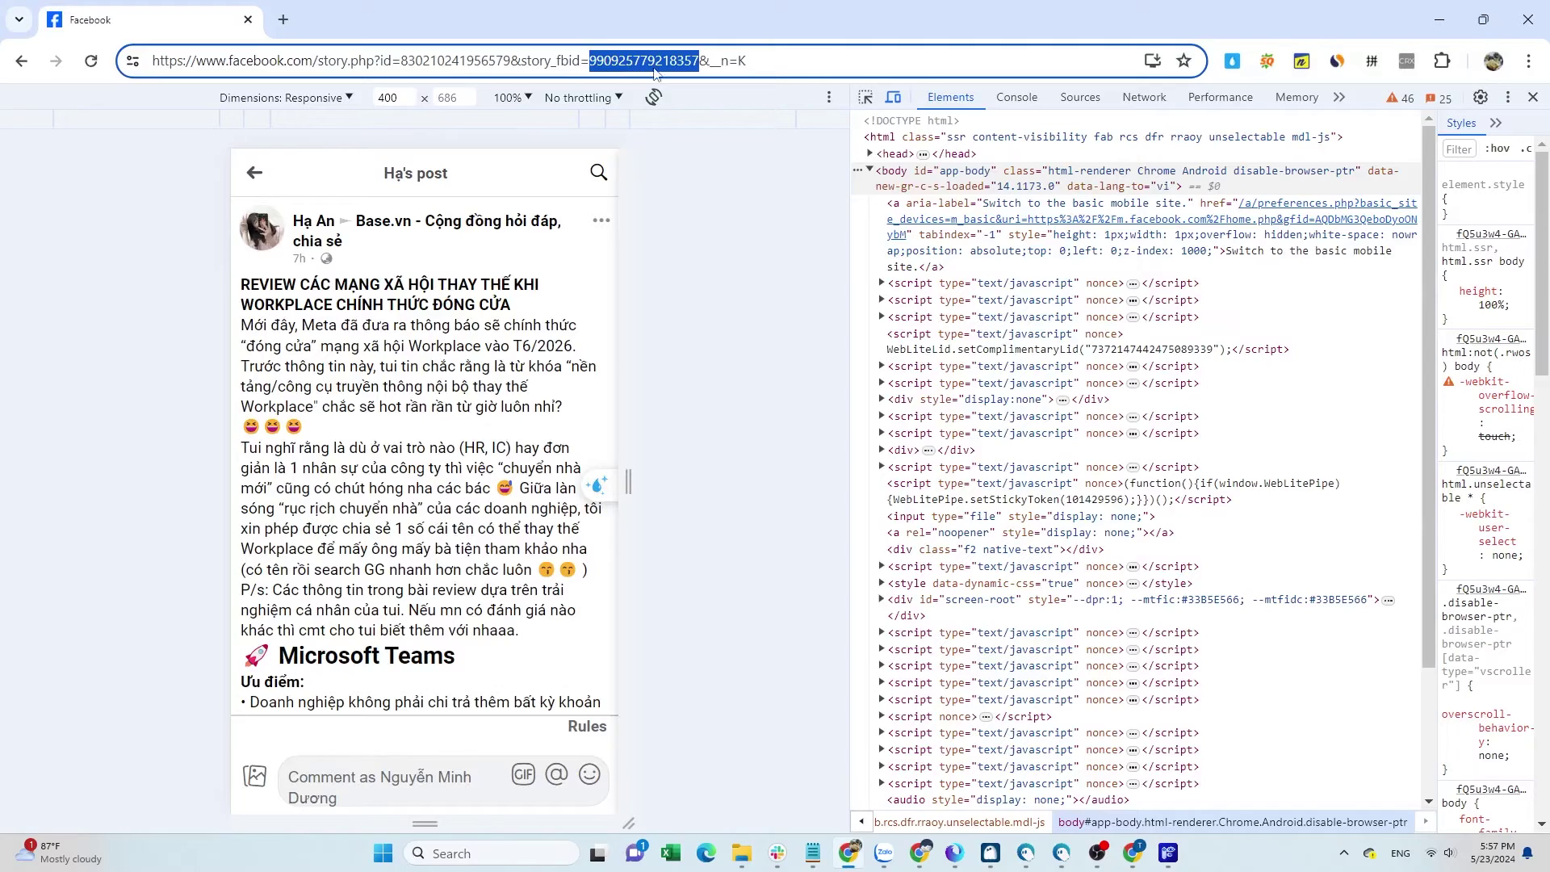
key("ctrl+c")
key("alt+Tab")
type("|")
key("ctrl+v")
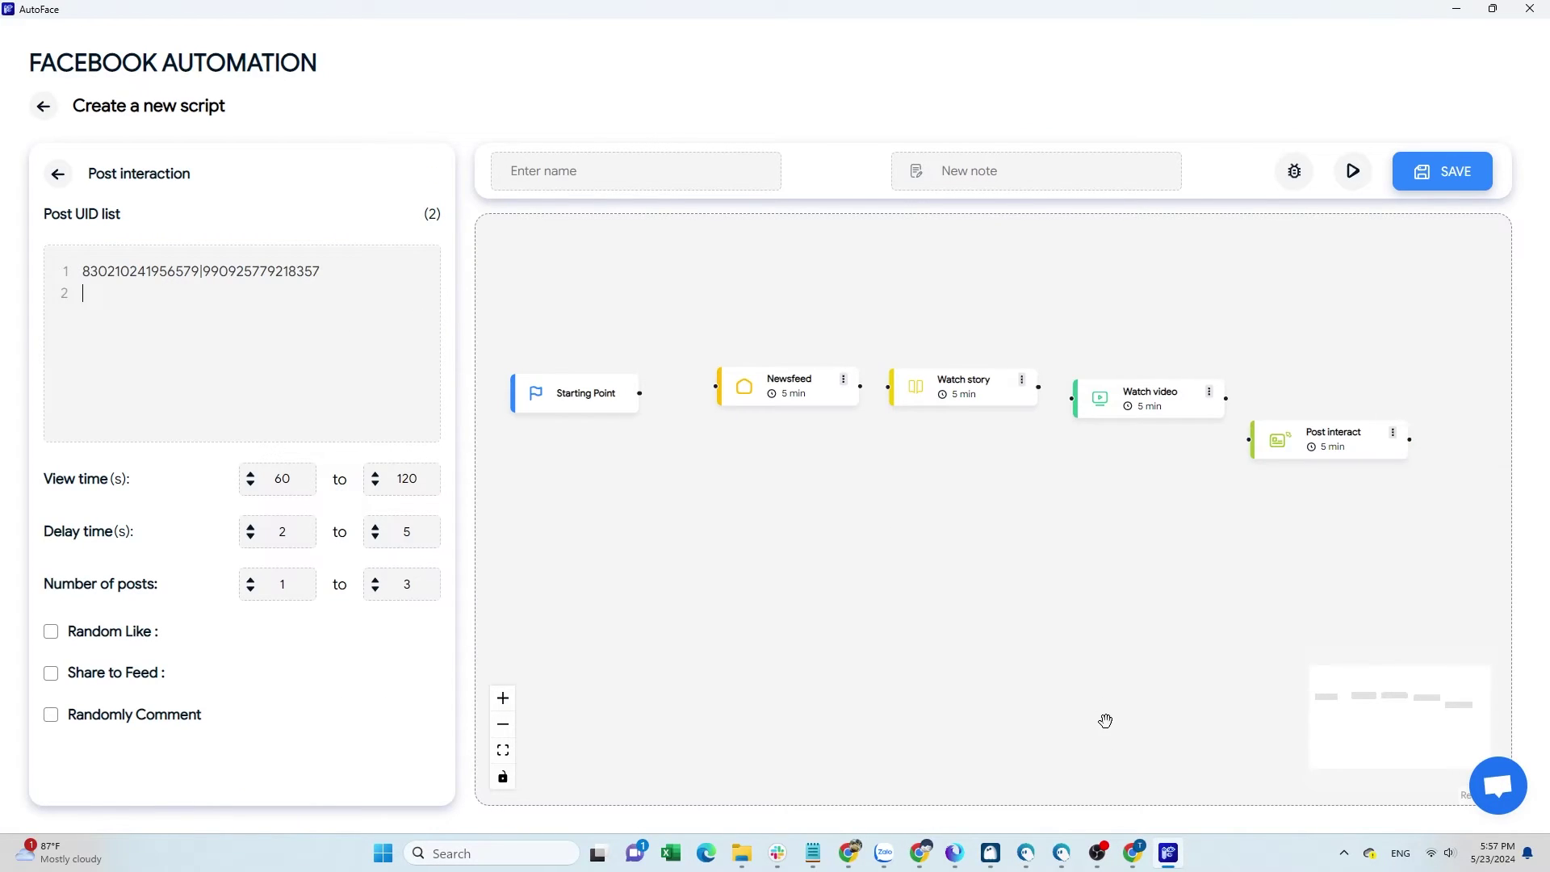
Add the second post's id|story_fbid pair on line 2 of the Post UID list
left_click(855, 853)
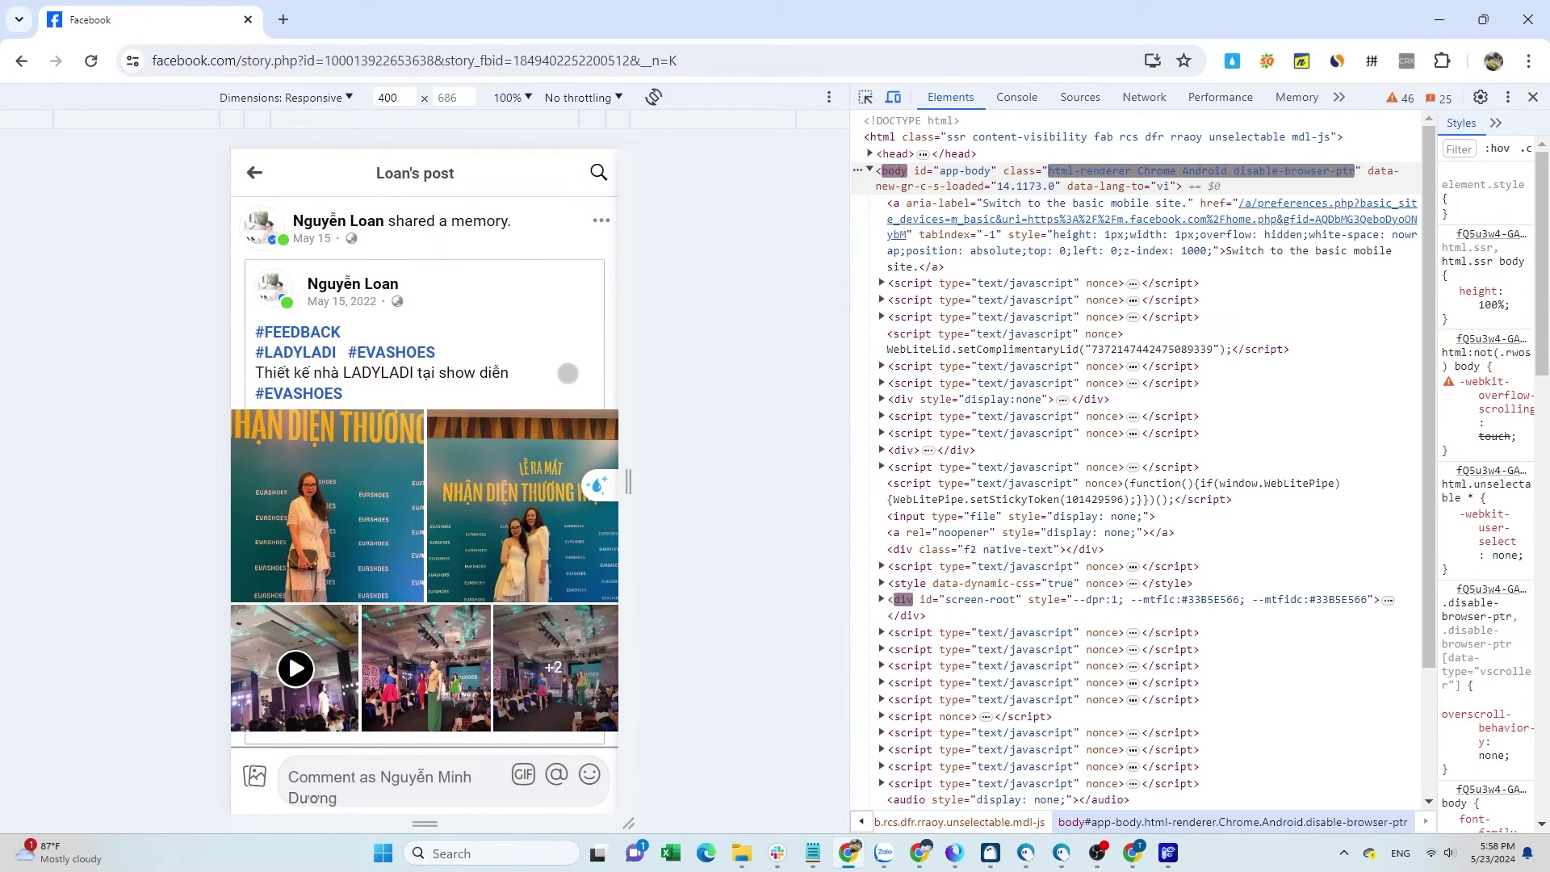
double_click(371, 57)
key("ctrl+c")
key("alt+Tab")
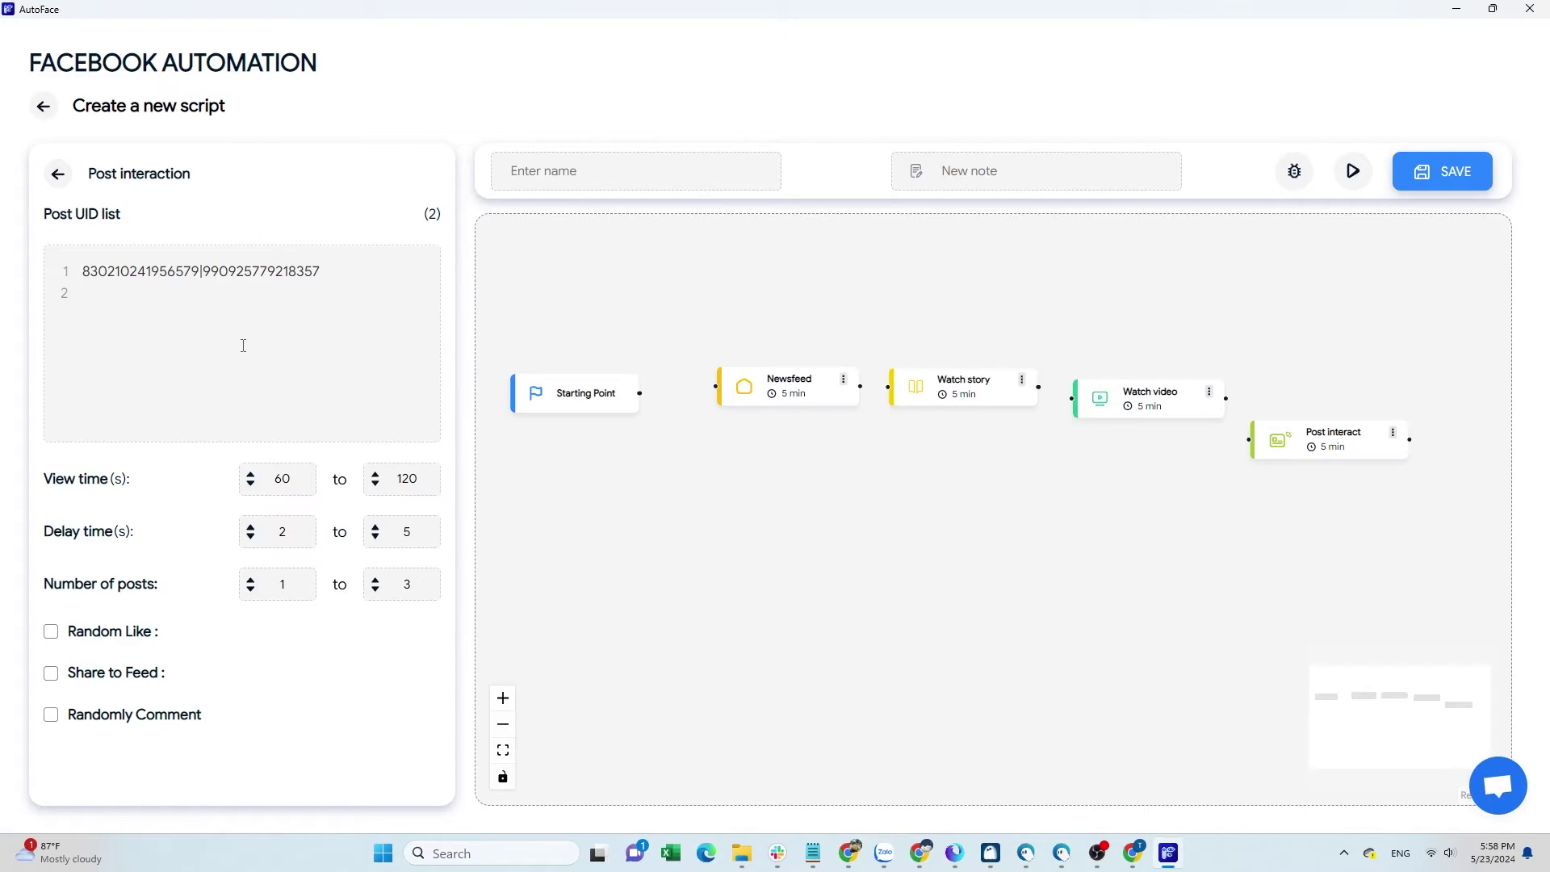
key("ctrl+v")
key("alt+Tab")
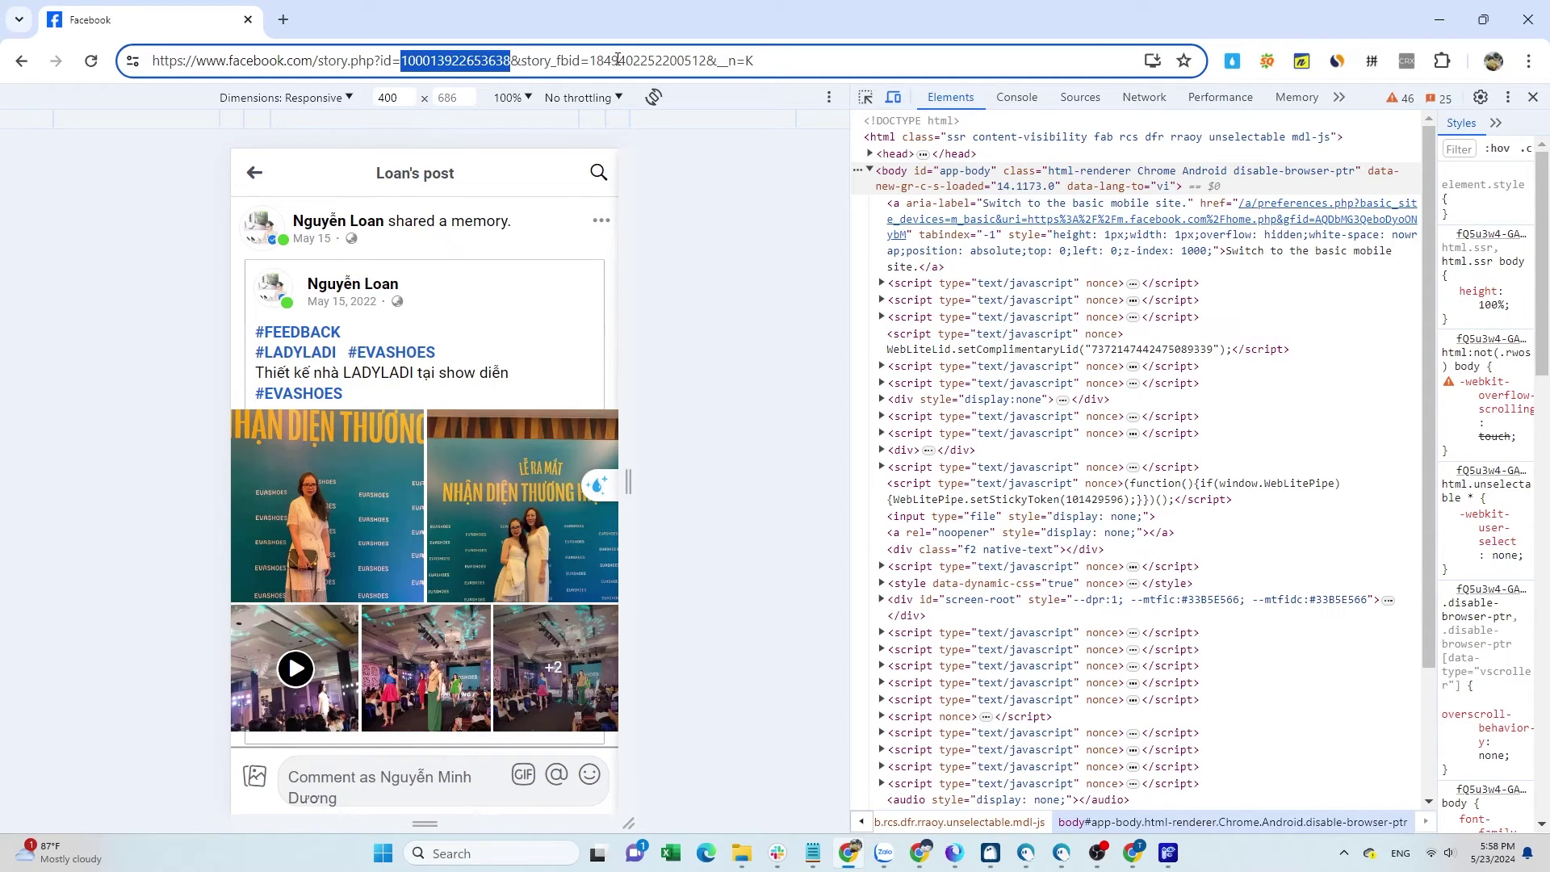
double_click(647, 58)
key("ctrl+c")
key("alt+Tab")
type("|")
key("ctrl+v")
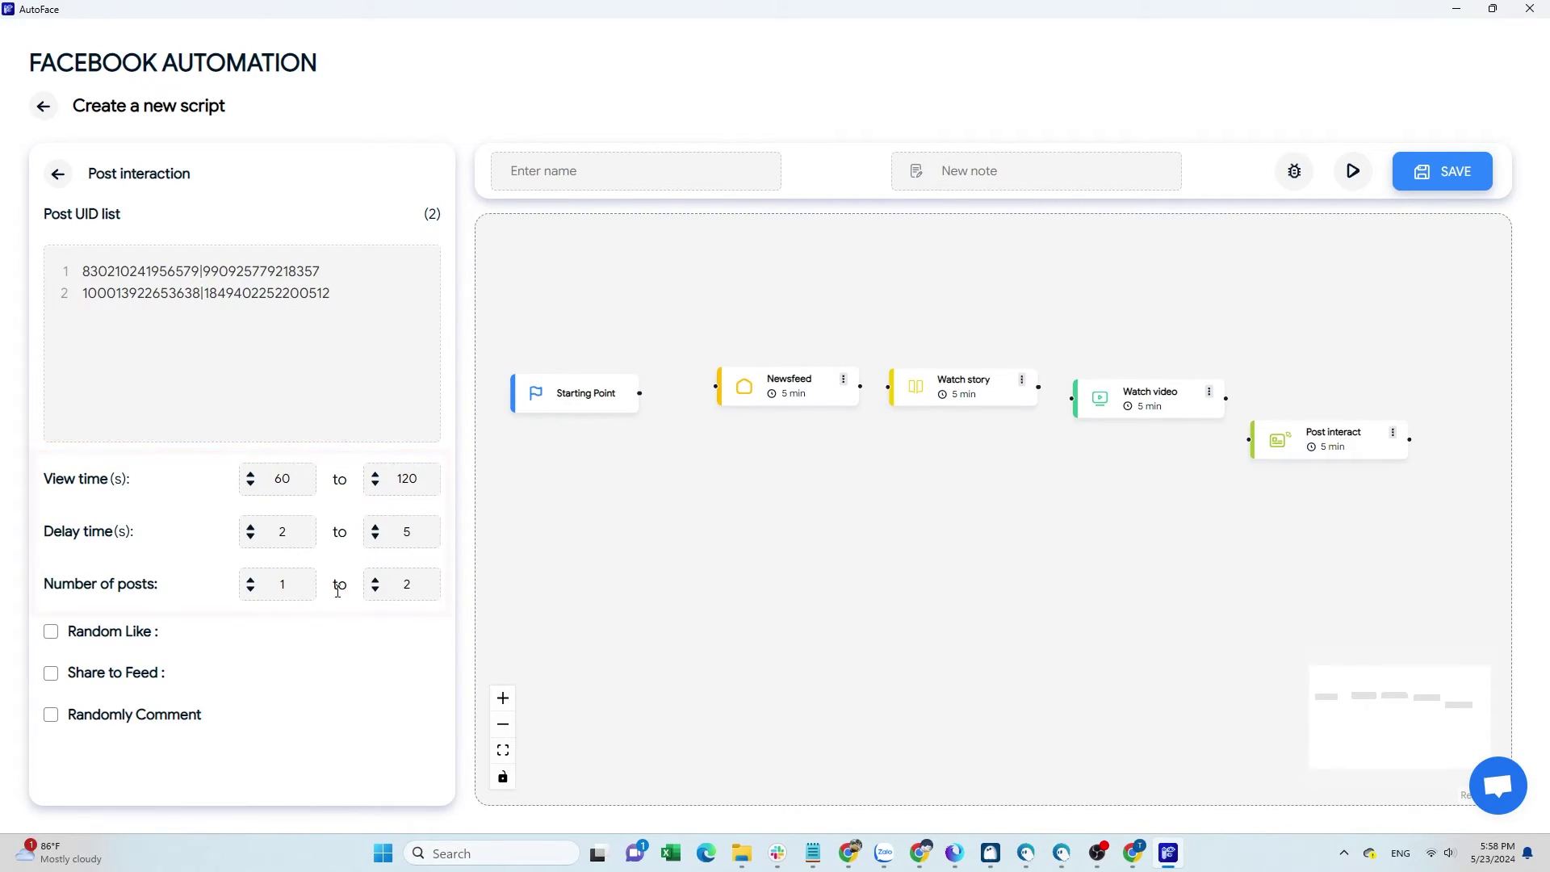
Turn on random likes for 1–2 posts, leaving random commenting off
left_click(51, 637)
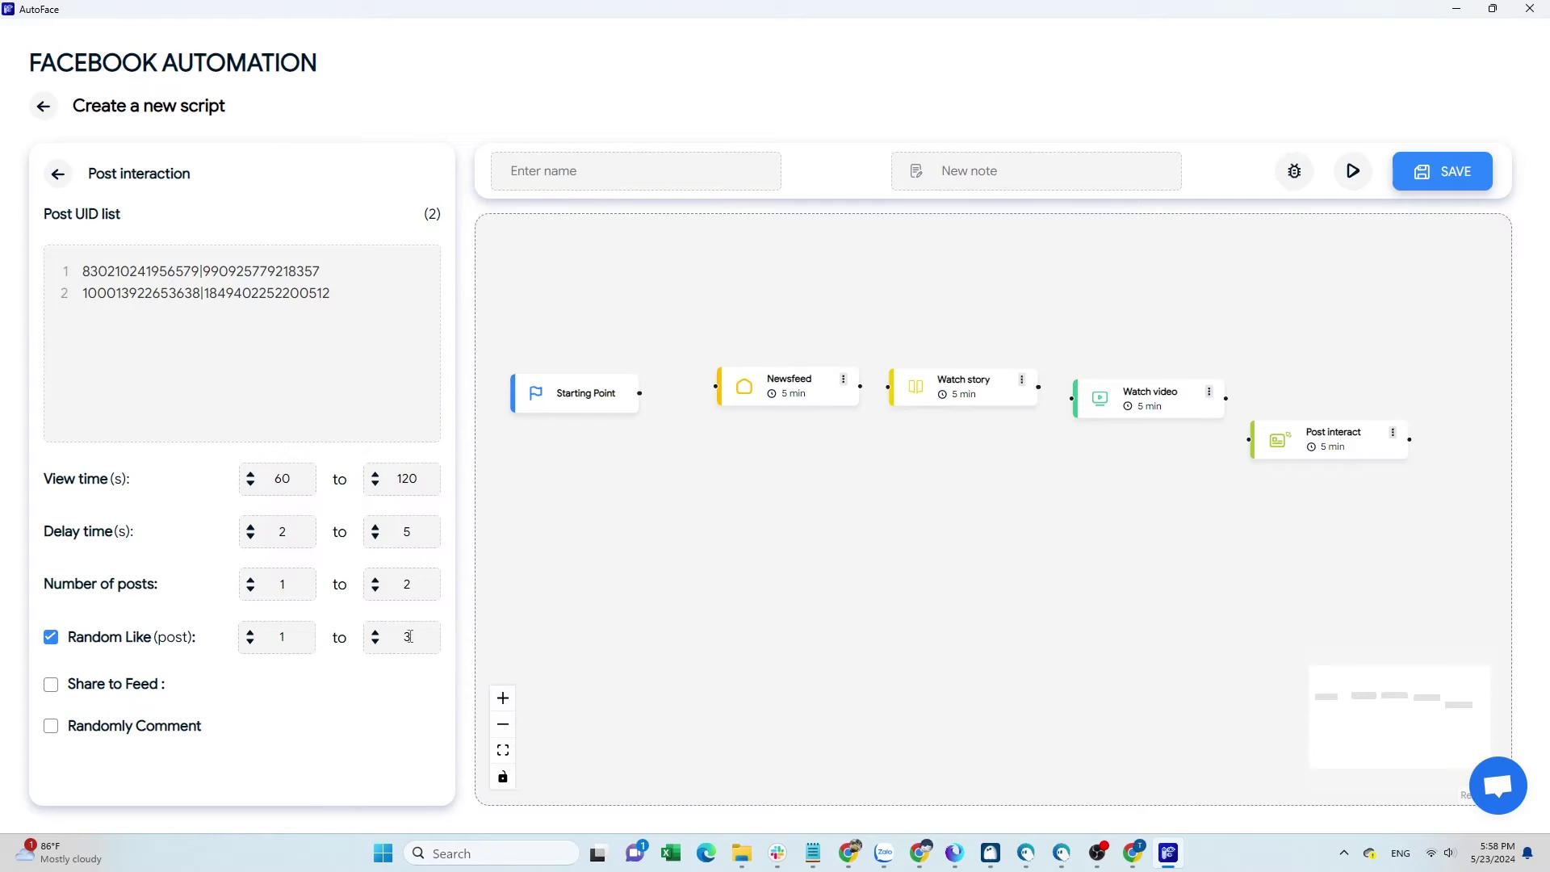
left_click(51, 726)
scroll(408, 662, "down", 3)
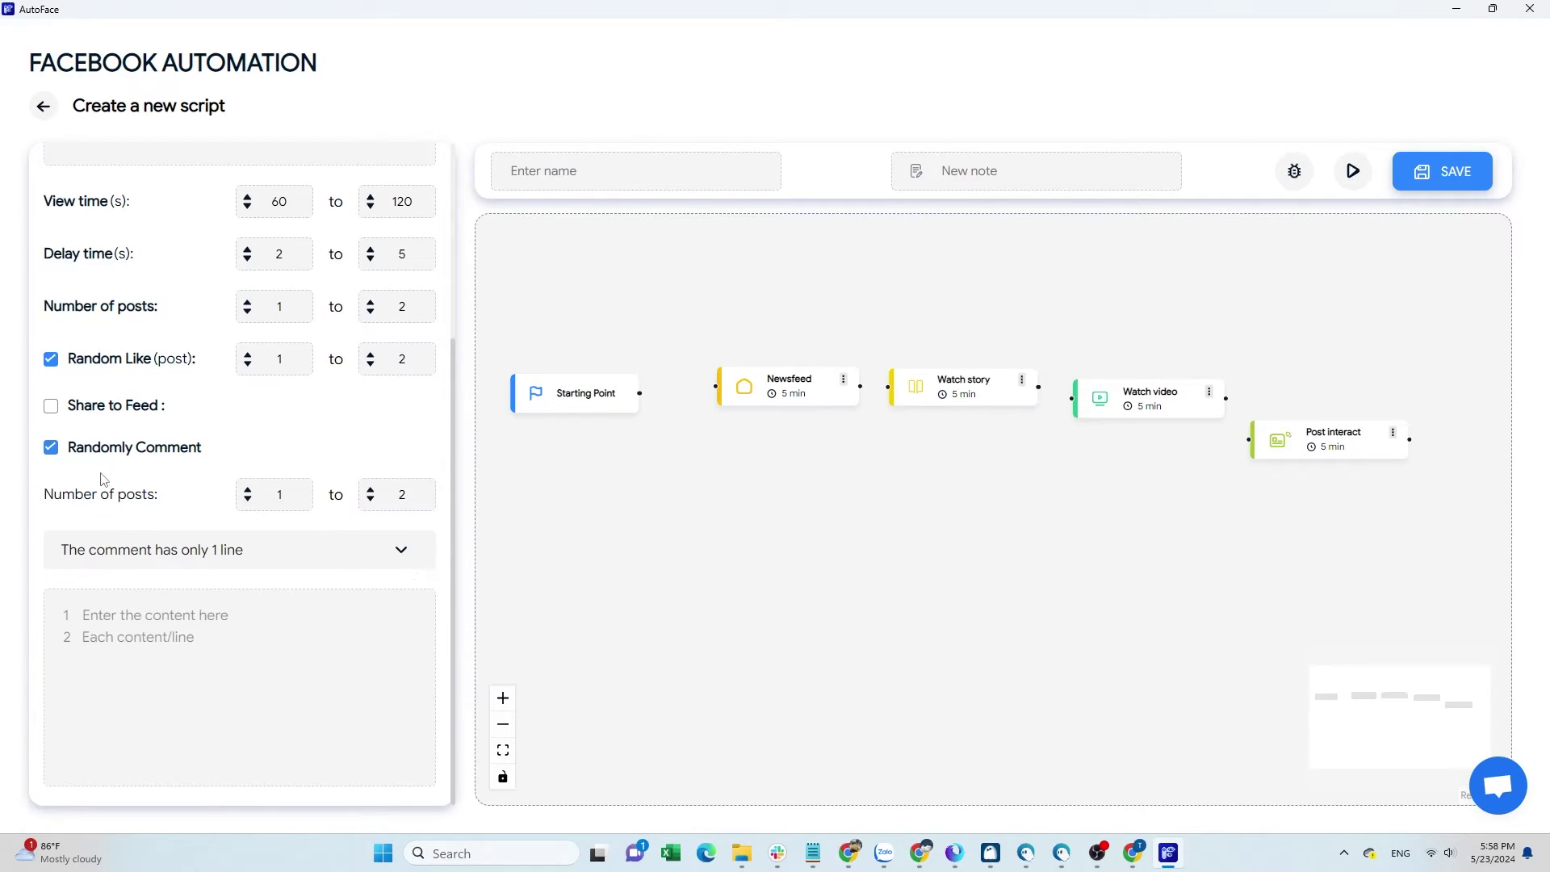
left_click(53, 452)
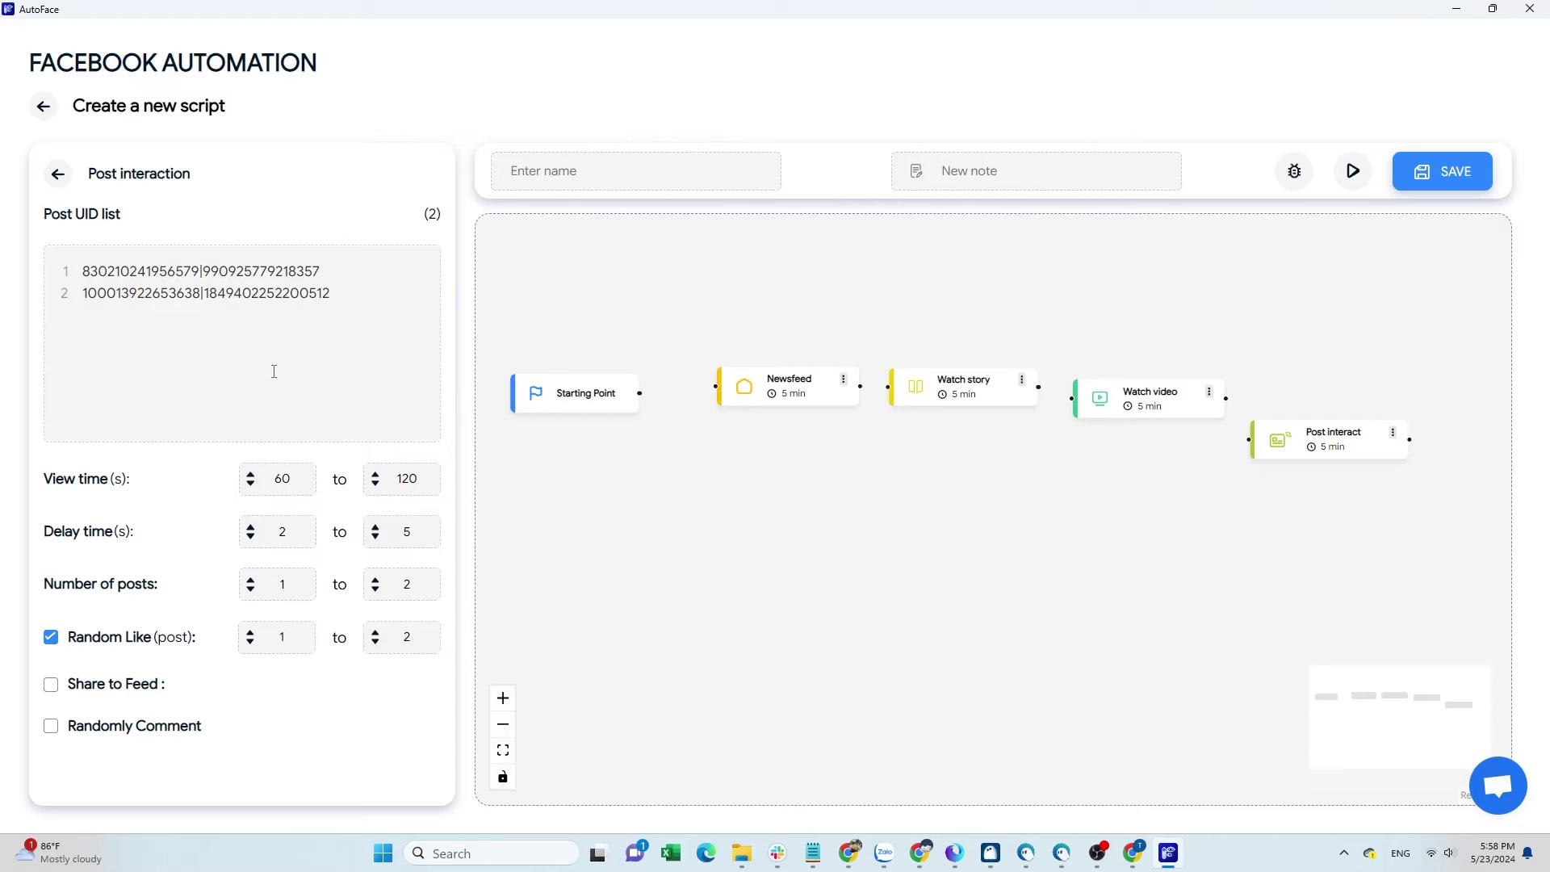
Link Starting Point → Newsfeed → Watch story → Watch video → Post interact
left_click_drag(639, 393, 716, 386)
left_click_drag(883, 390, 889, 387)
left_click_drag(1070, 399, 1074, 399)
left_click_drag(1226, 398, 1245, 440)
Debug-check the script, name it 'Farm FB accounts' and save it
left_click(1295, 181)
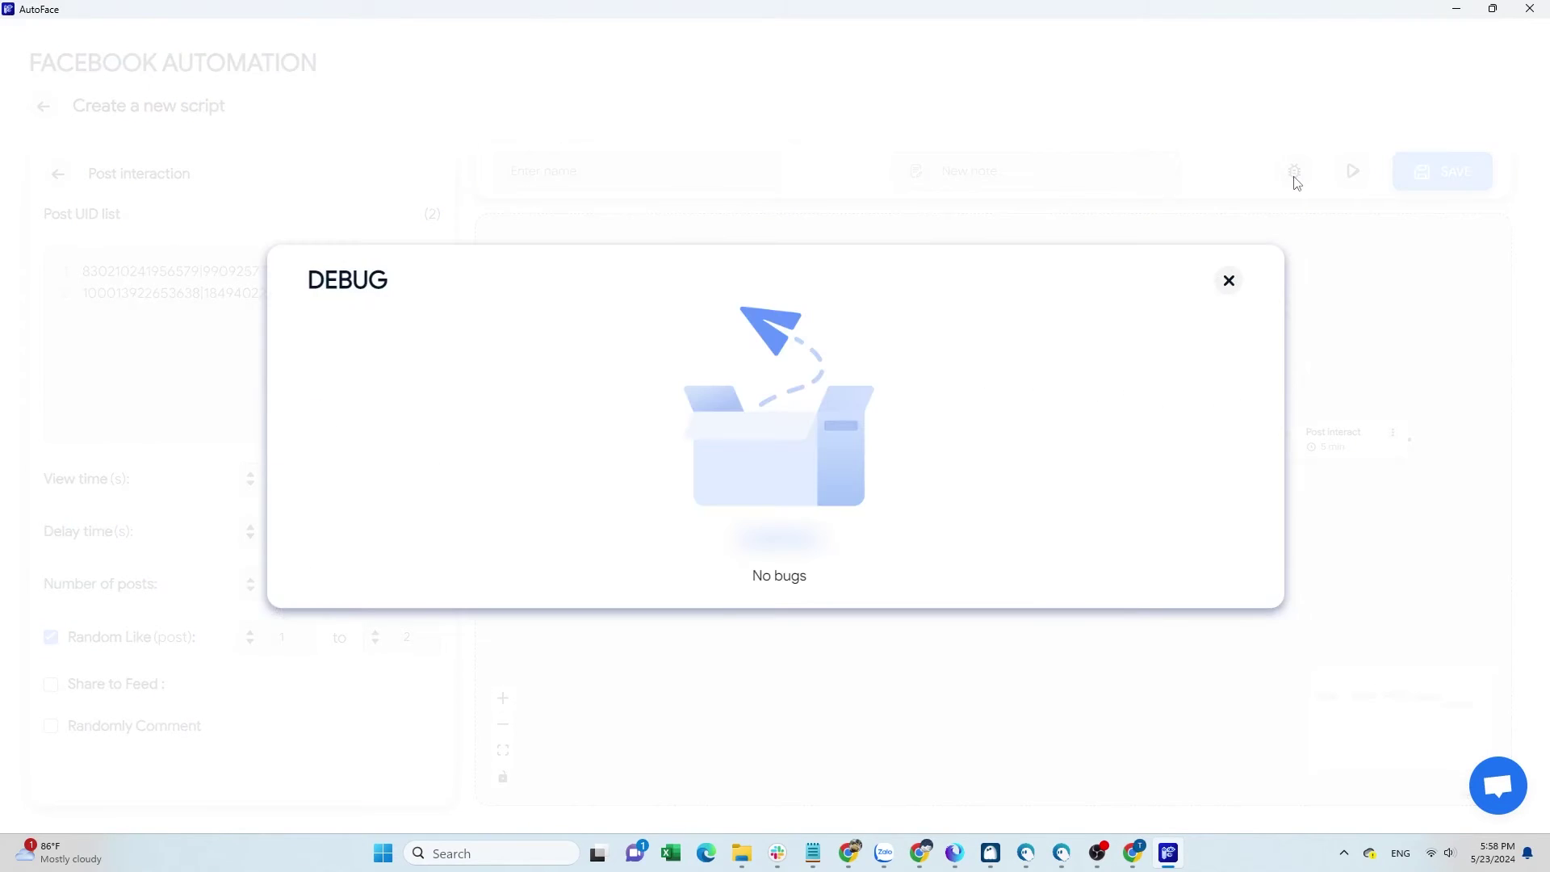
left_click(1236, 284)
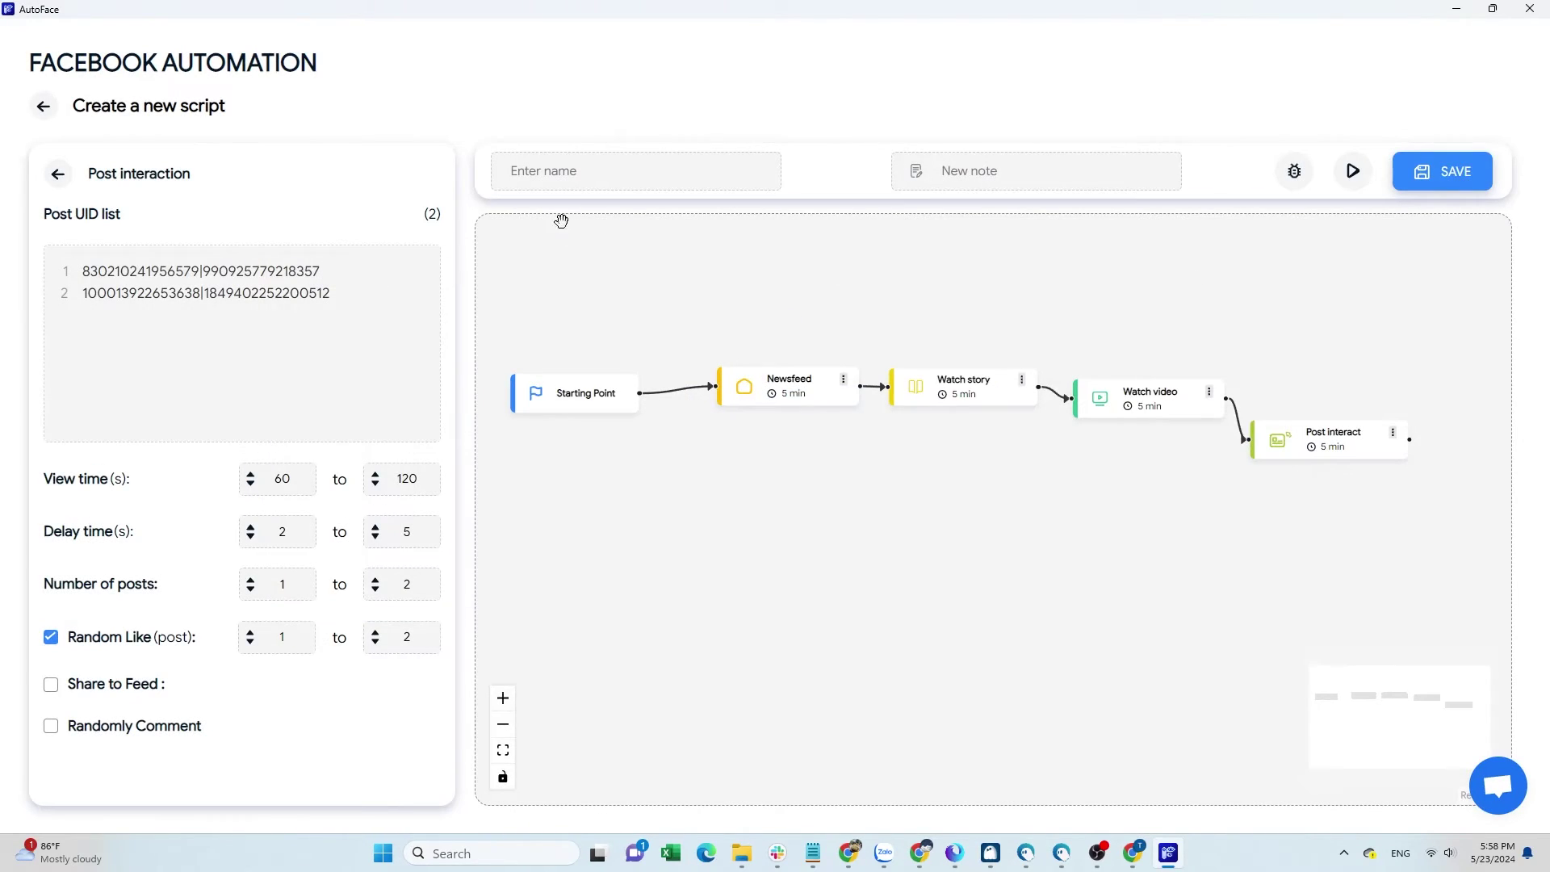
left_click(597, 175)
type("Farm FB accounts")
left_click(1446, 168)
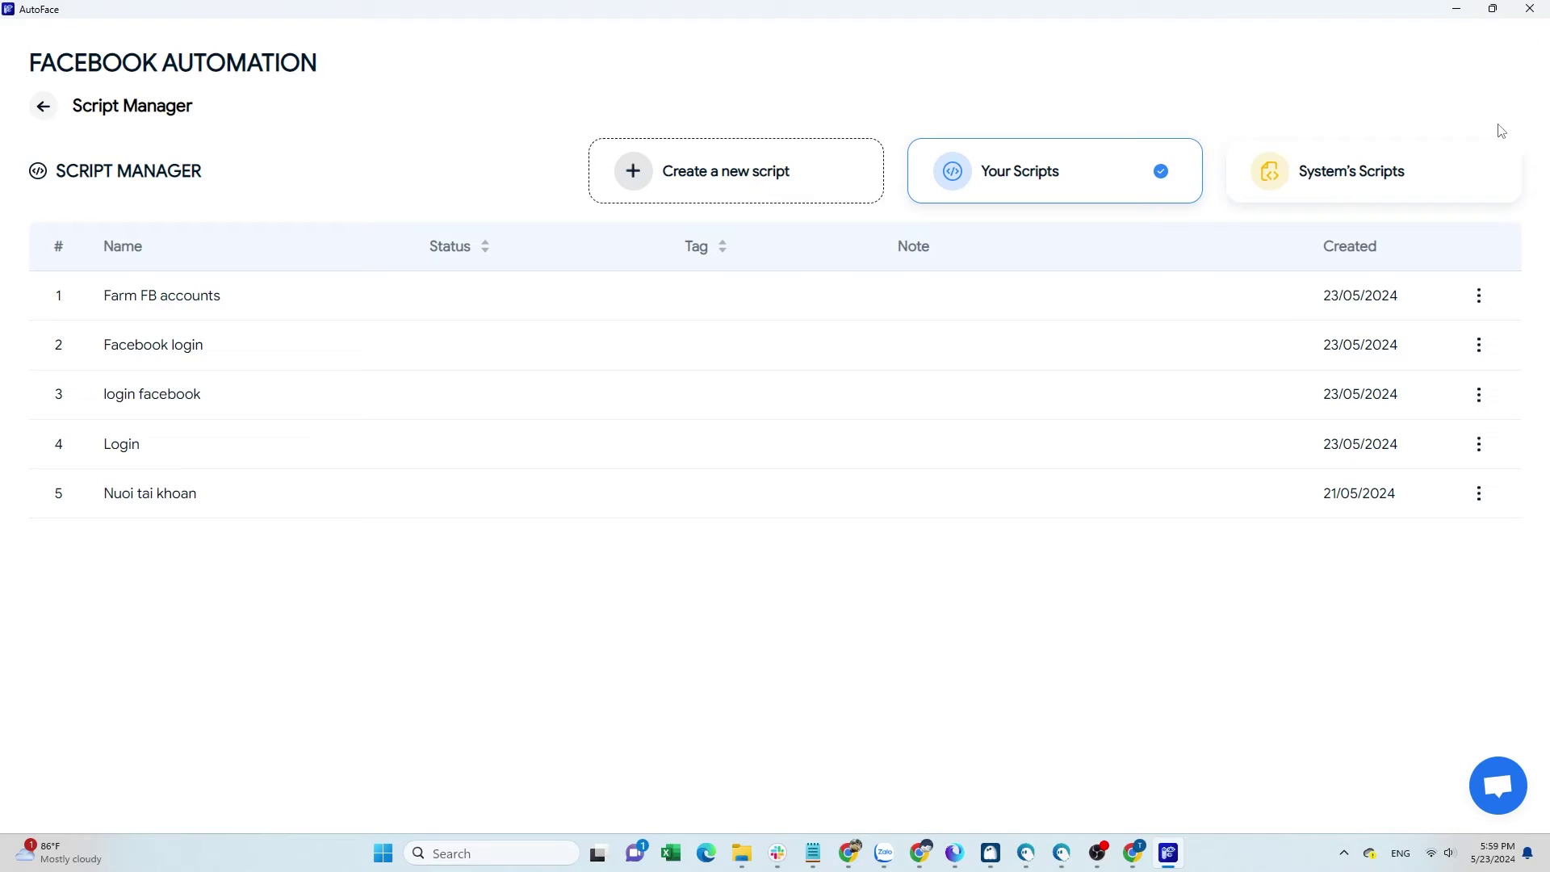
left_click(845, 158)
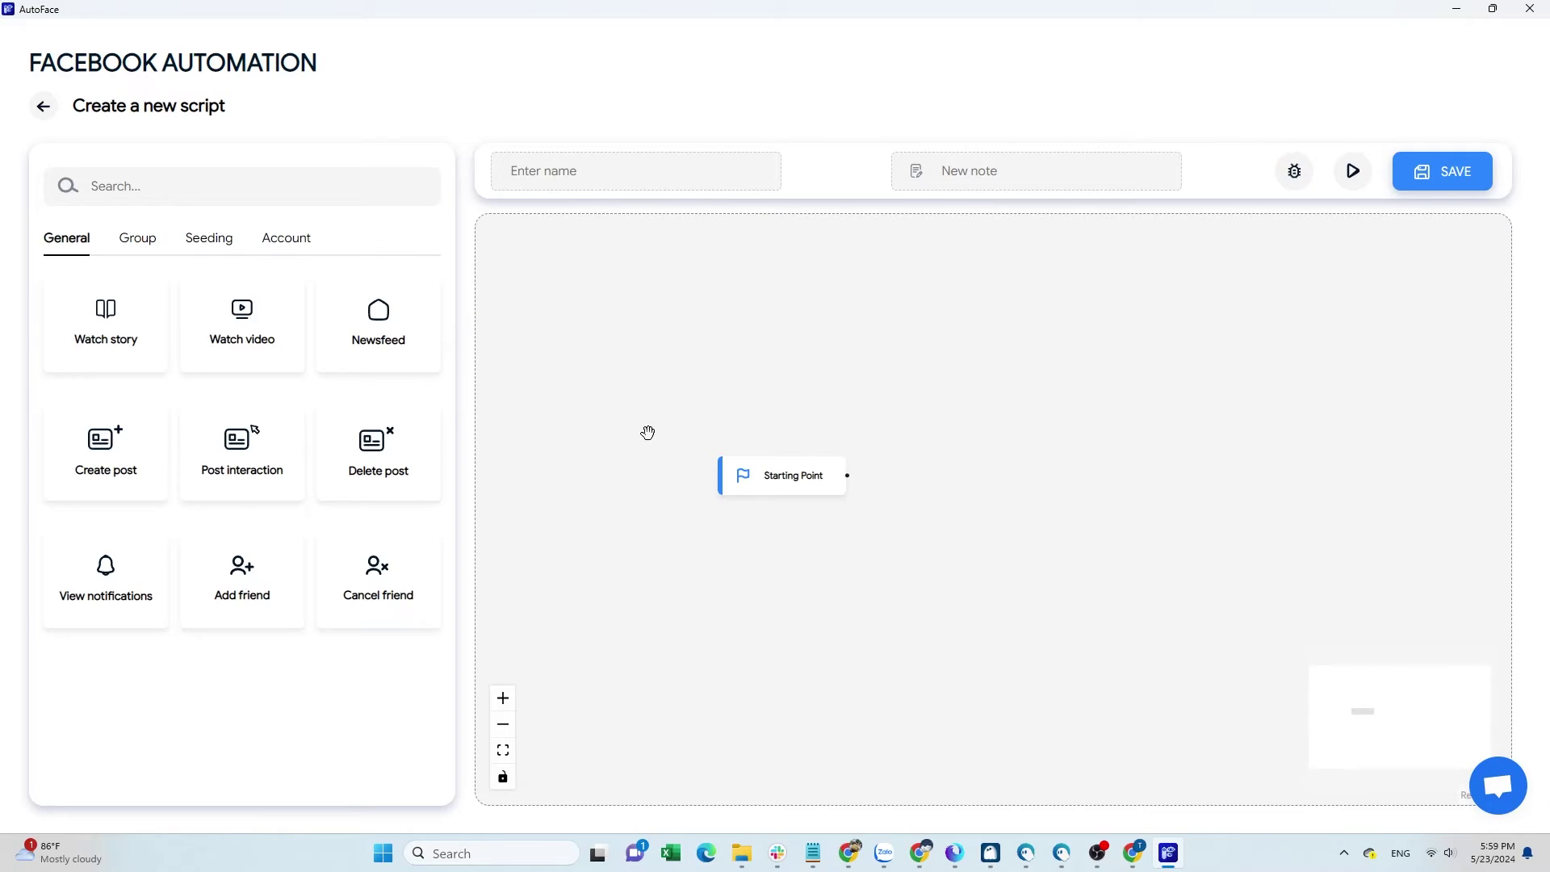
left_click_drag(230, 332, 1068, 453)
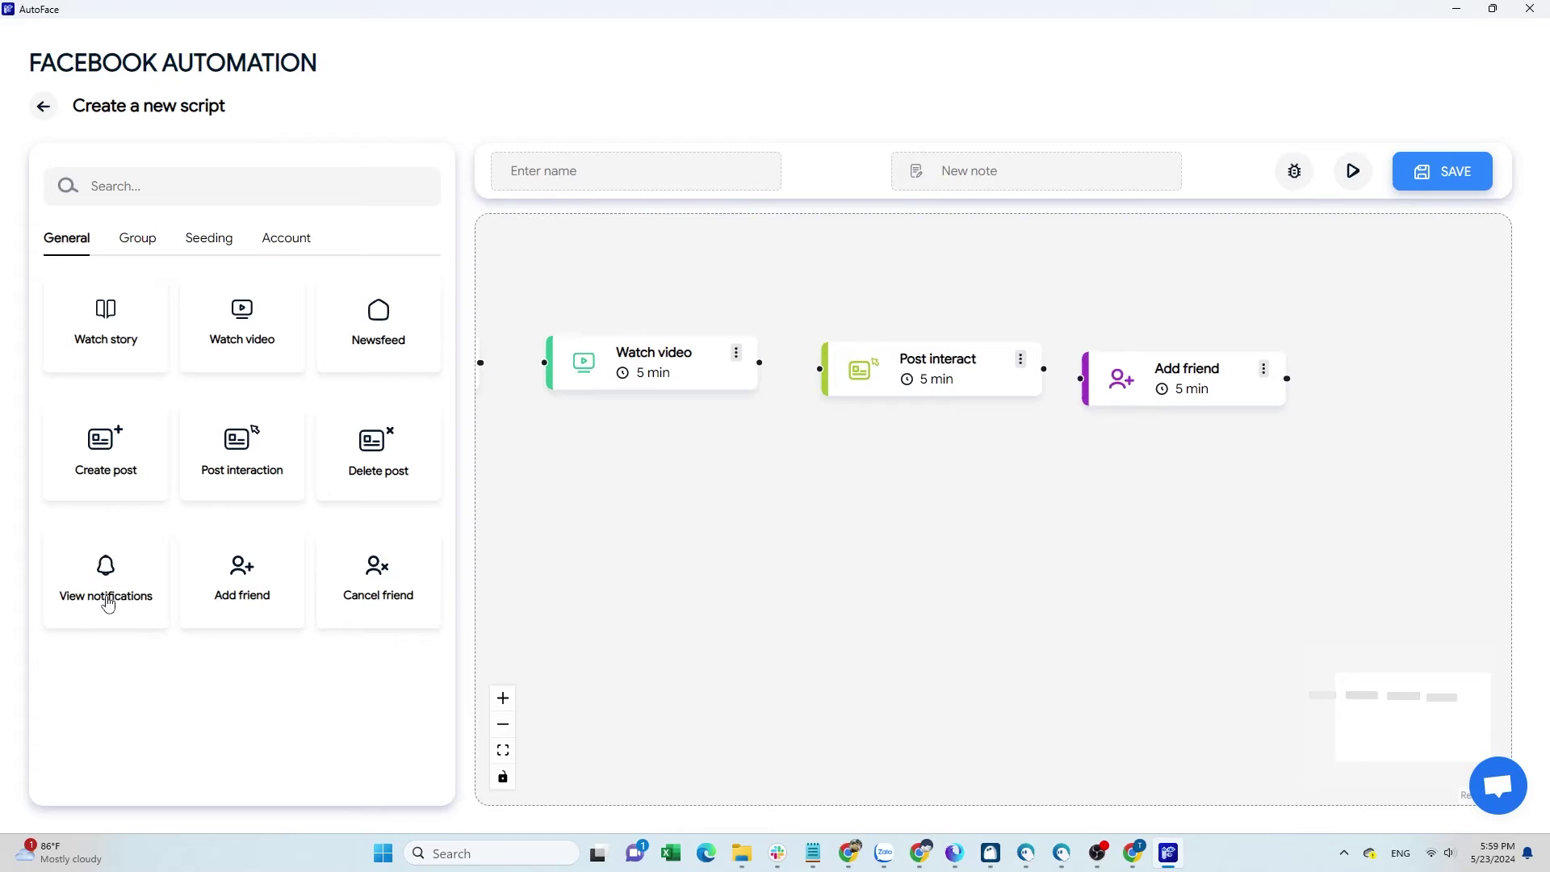
left_click_drag(104, 595, 960, 559)
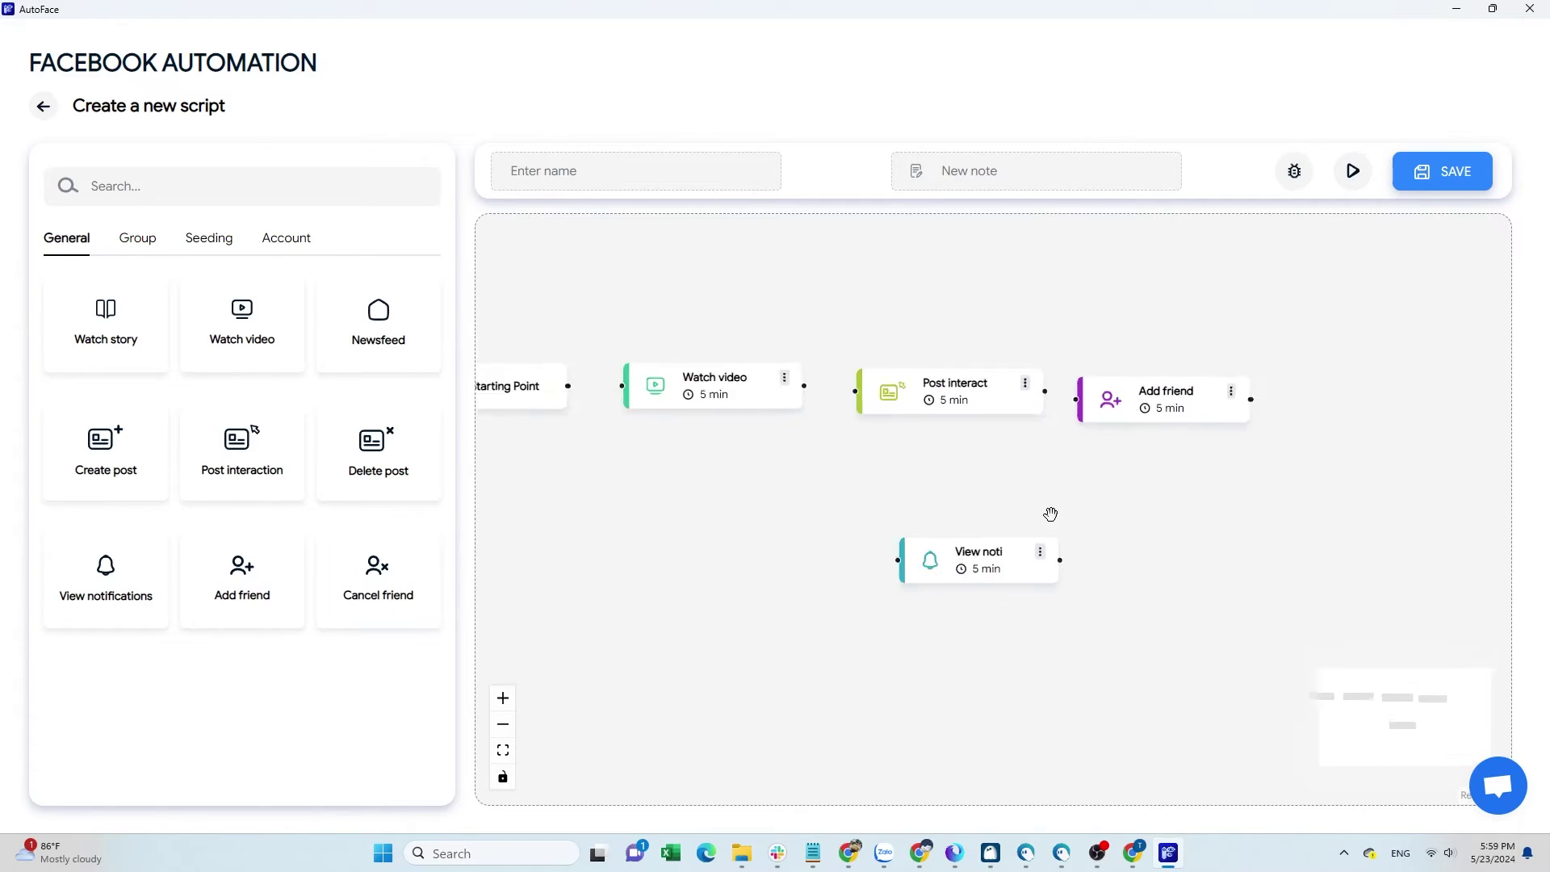
scroll(1051, 515, "down", 2)
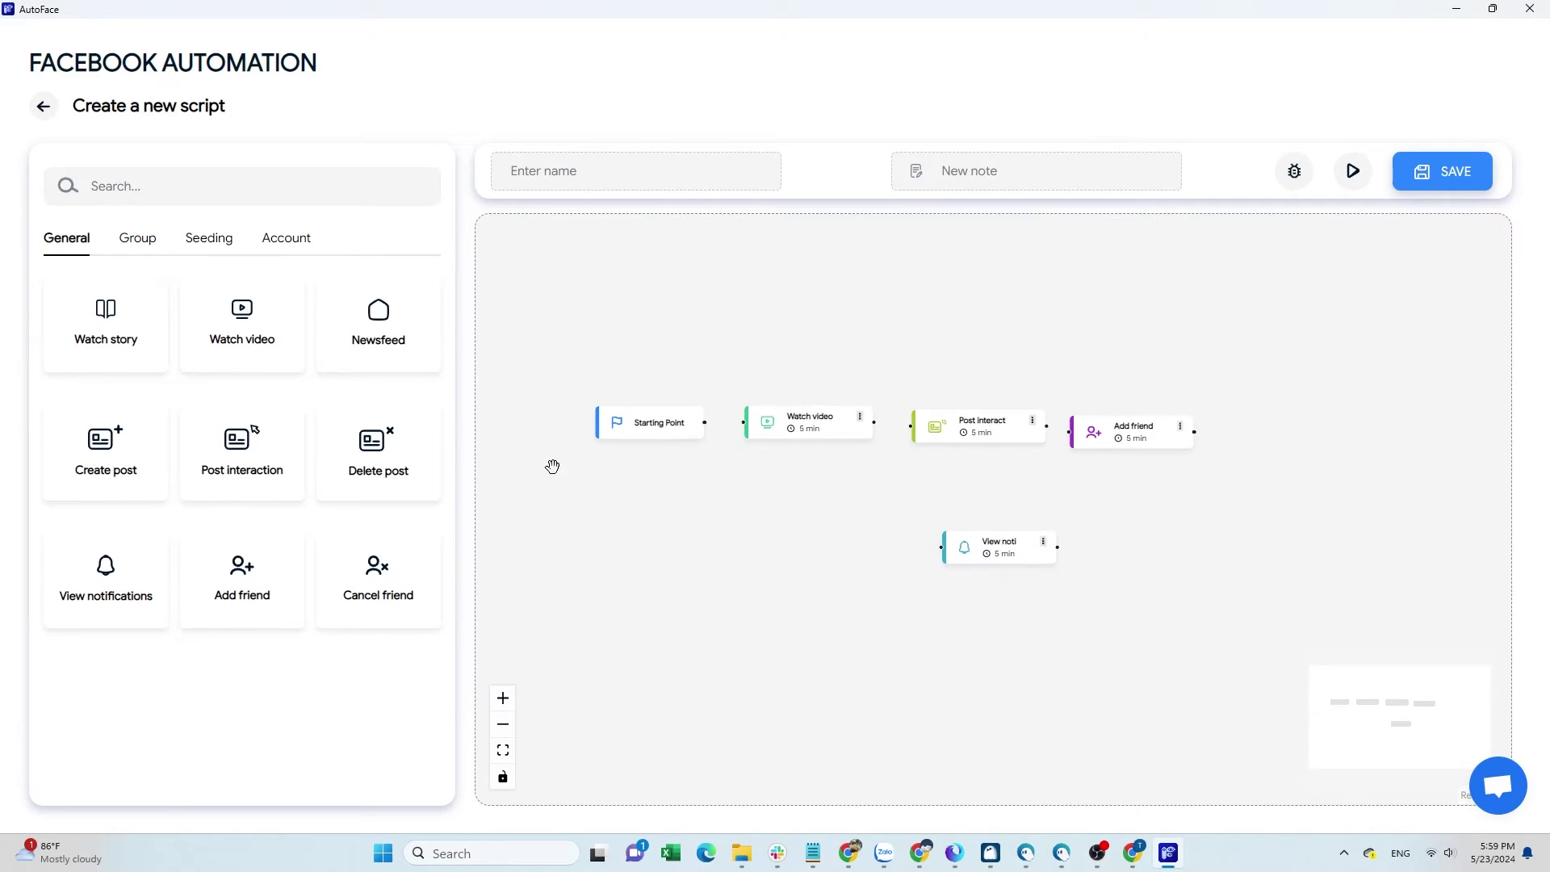
View the flows of the Newfeed and Add Friends system scripts
left_click(44, 105)
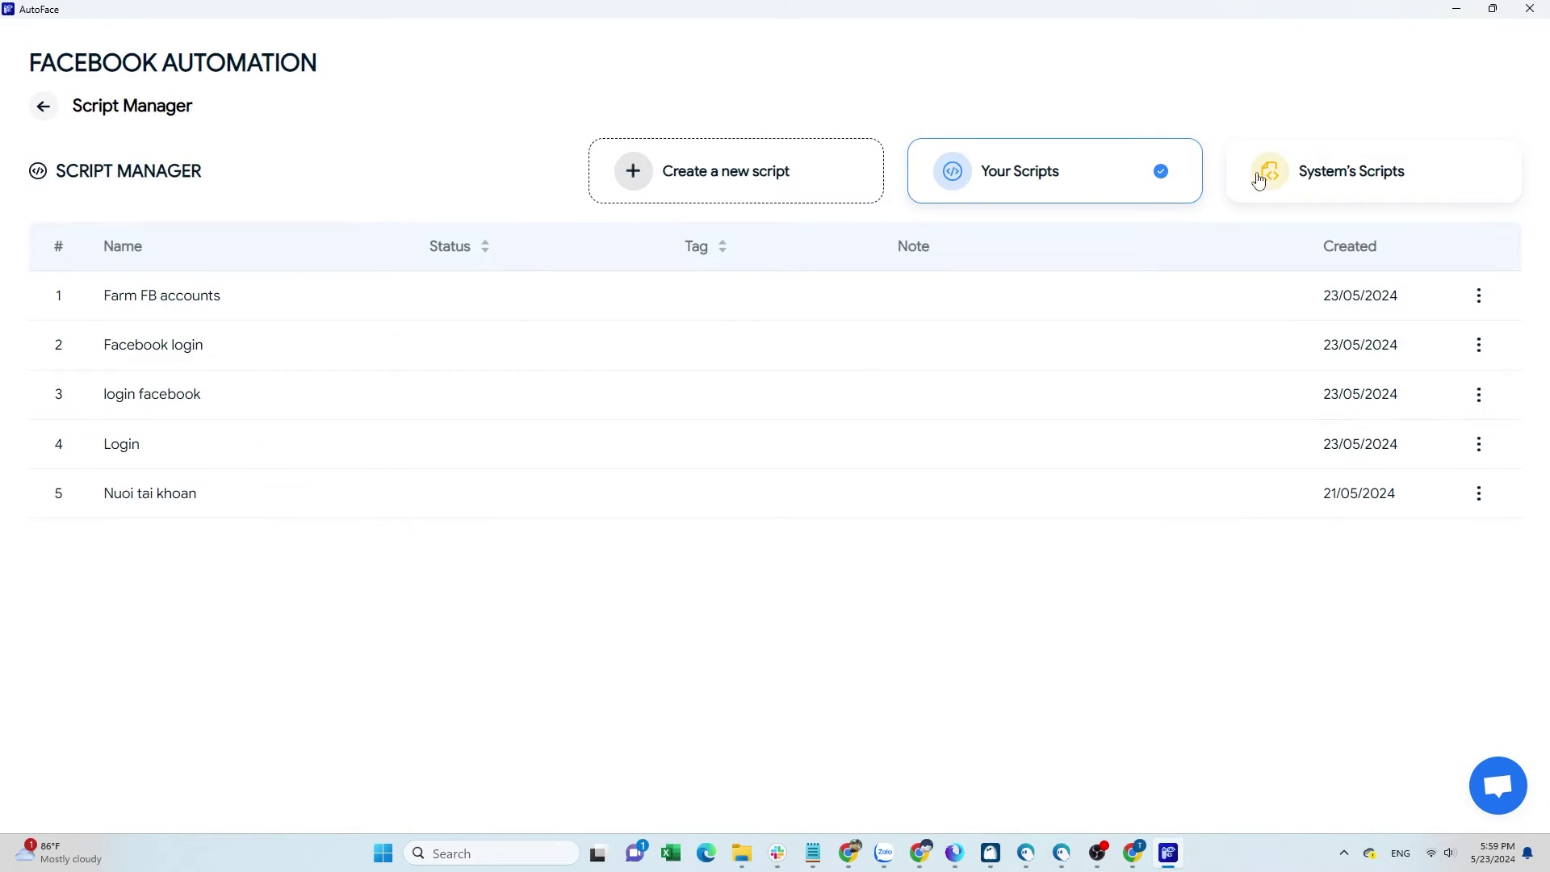
left_click(1357, 179)
left_click(1473, 306)
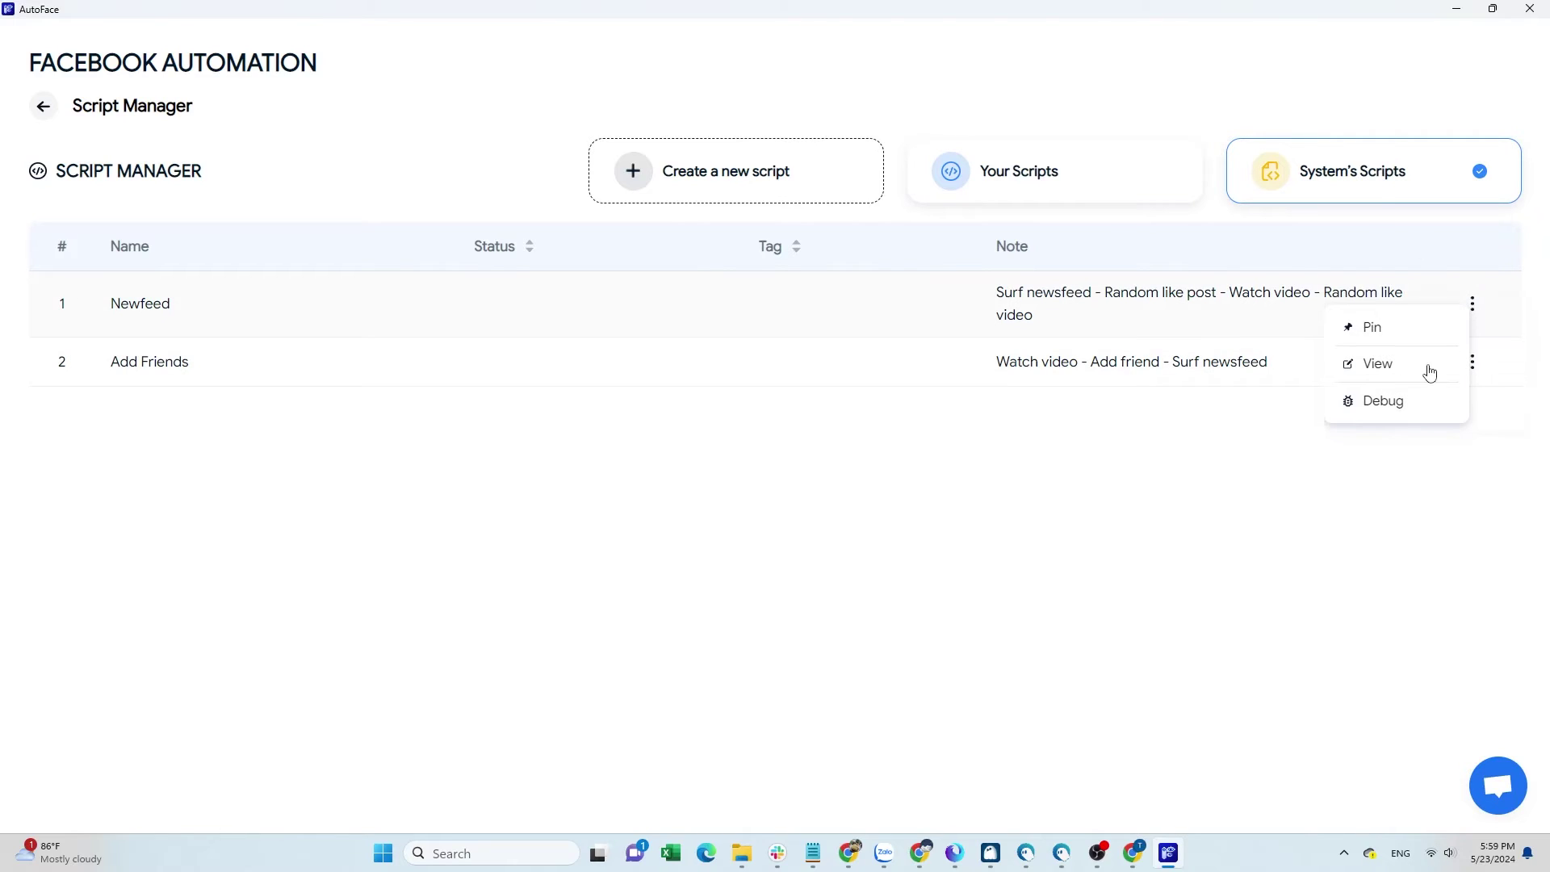
left_click(1428, 363)
left_click(45, 107)
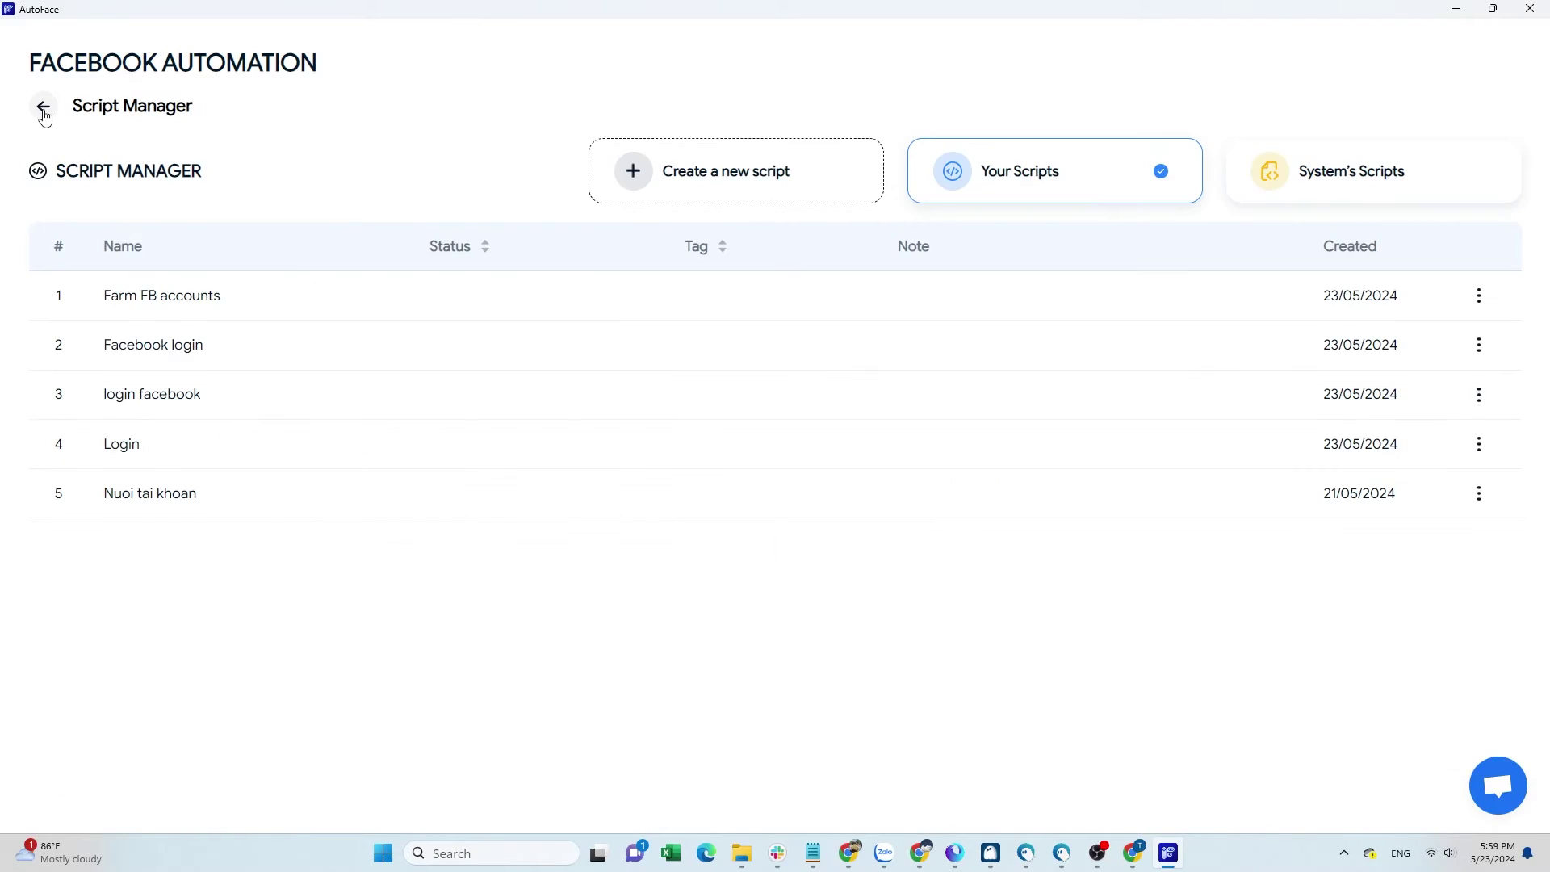
left_click(1390, 179)
left_click(1476, 362)
left_click(1442, 421)
Start a new script and add a Join group node beside Starting Point
left_click(800, 199)
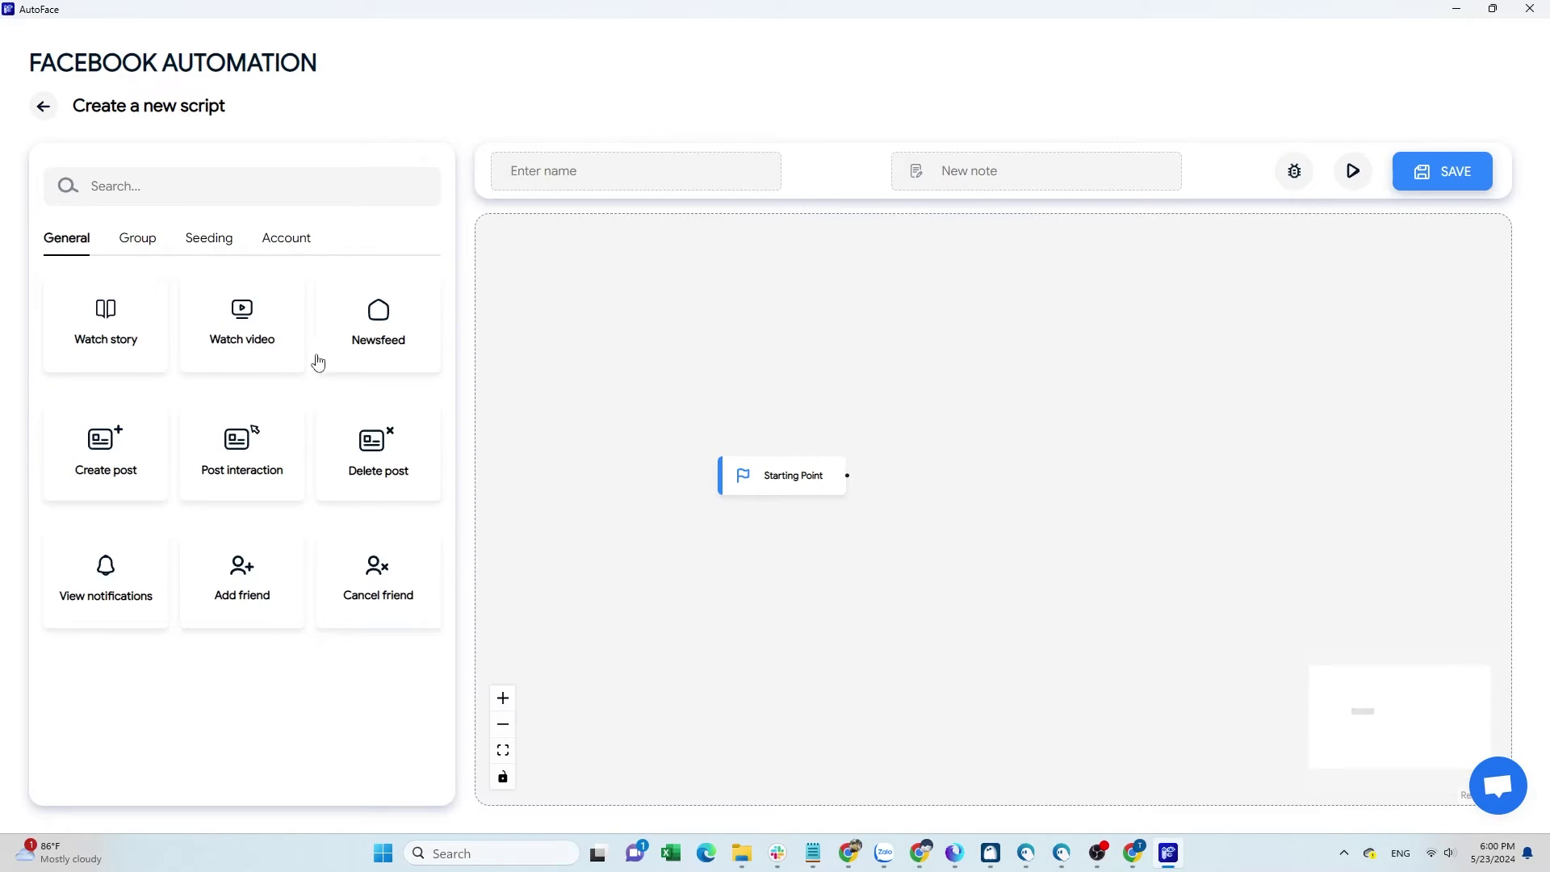
left_click(128, 242)
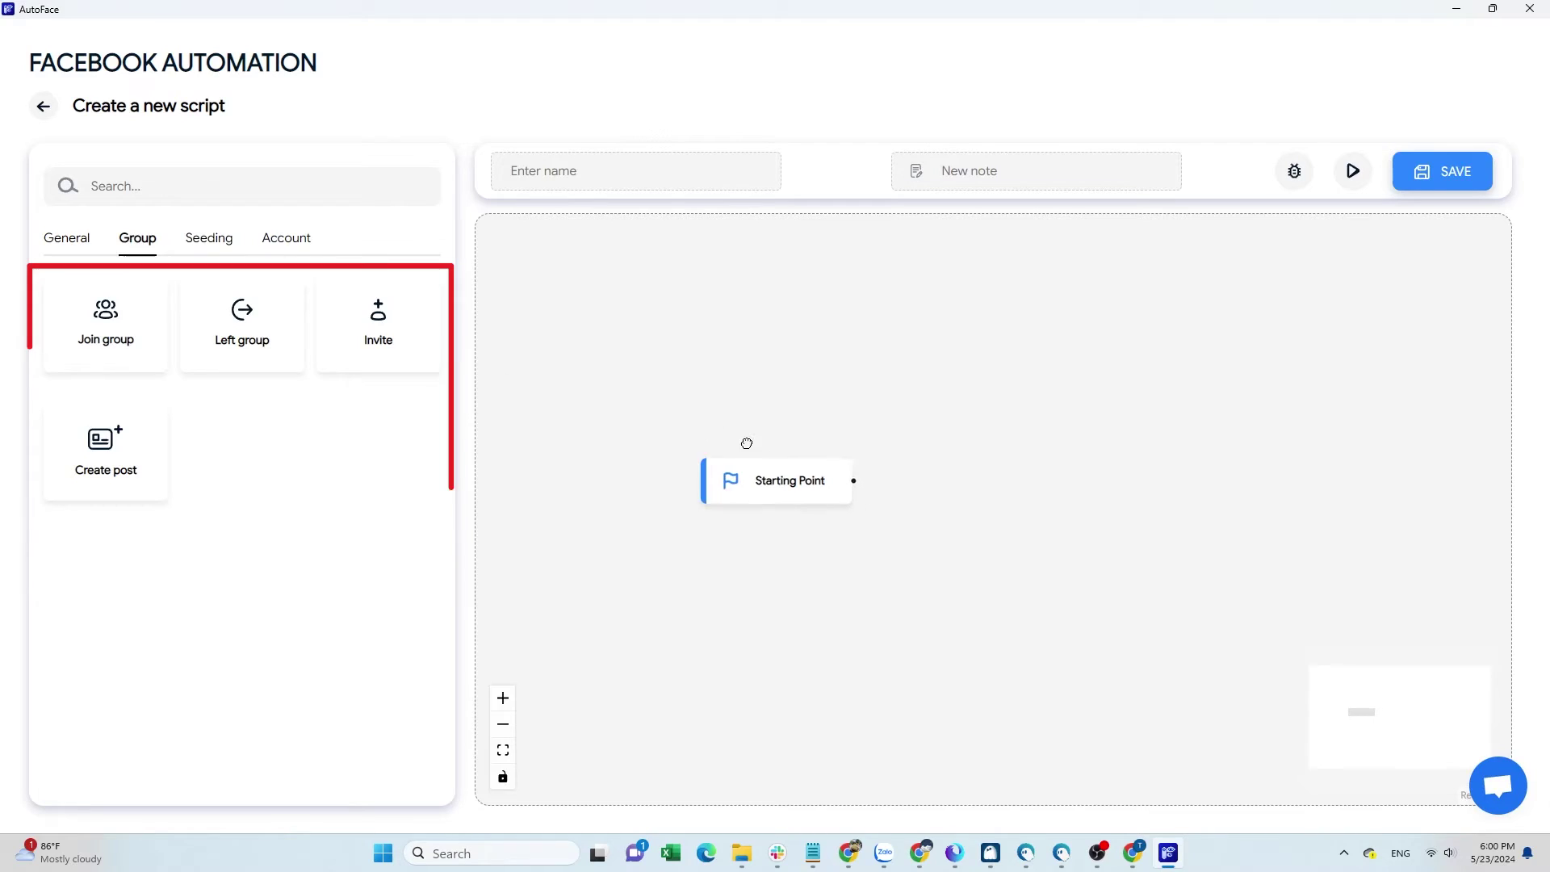
left_click_drag(744, 444, 672, 376)
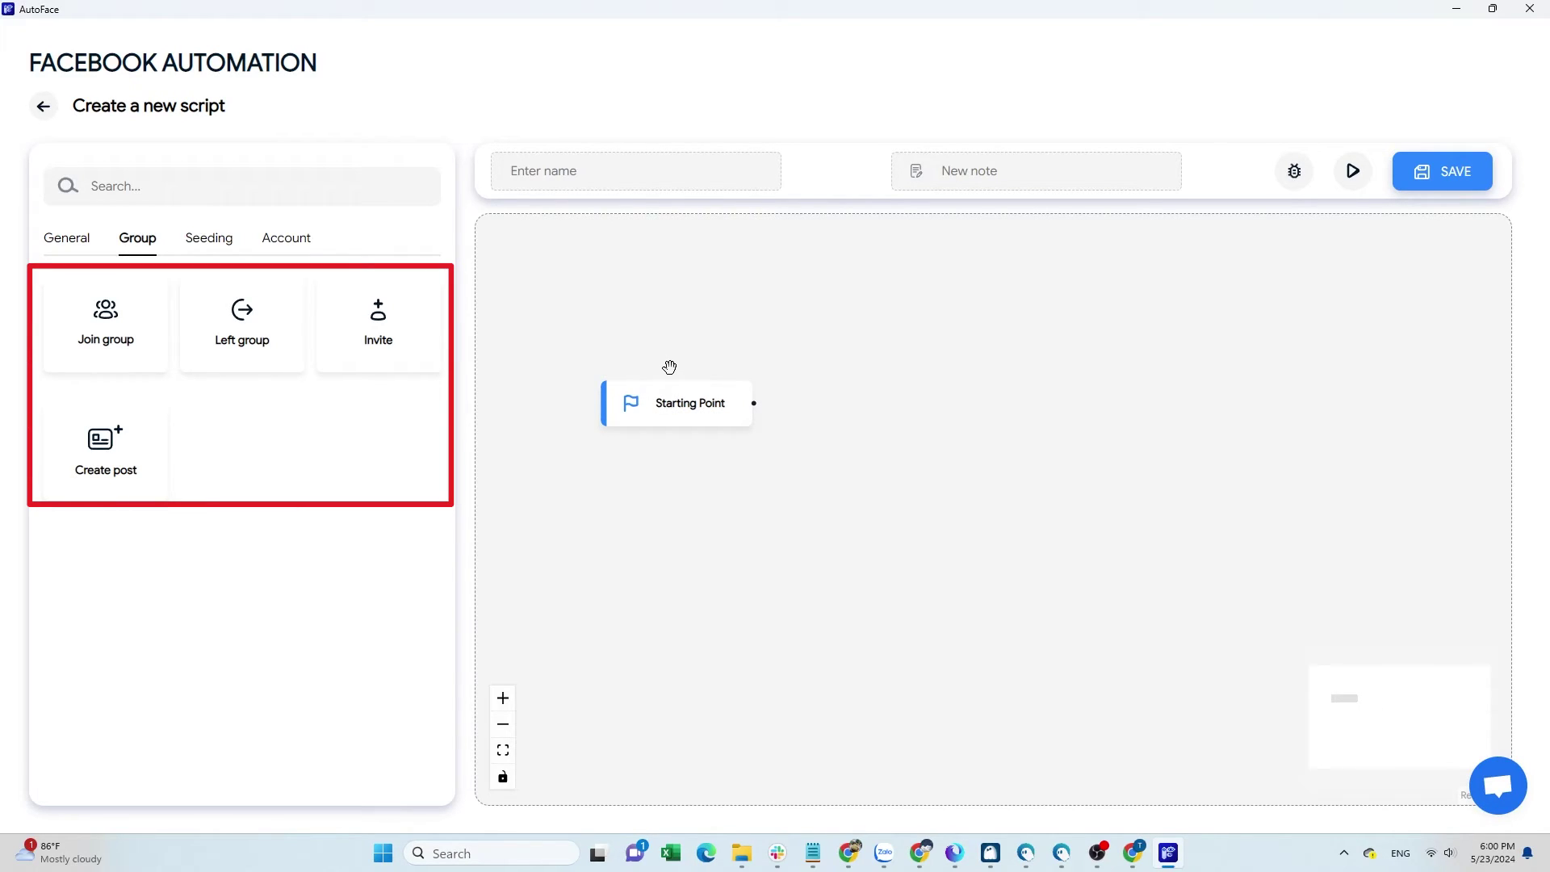
left_click_drag(111, 335, 903, 423)
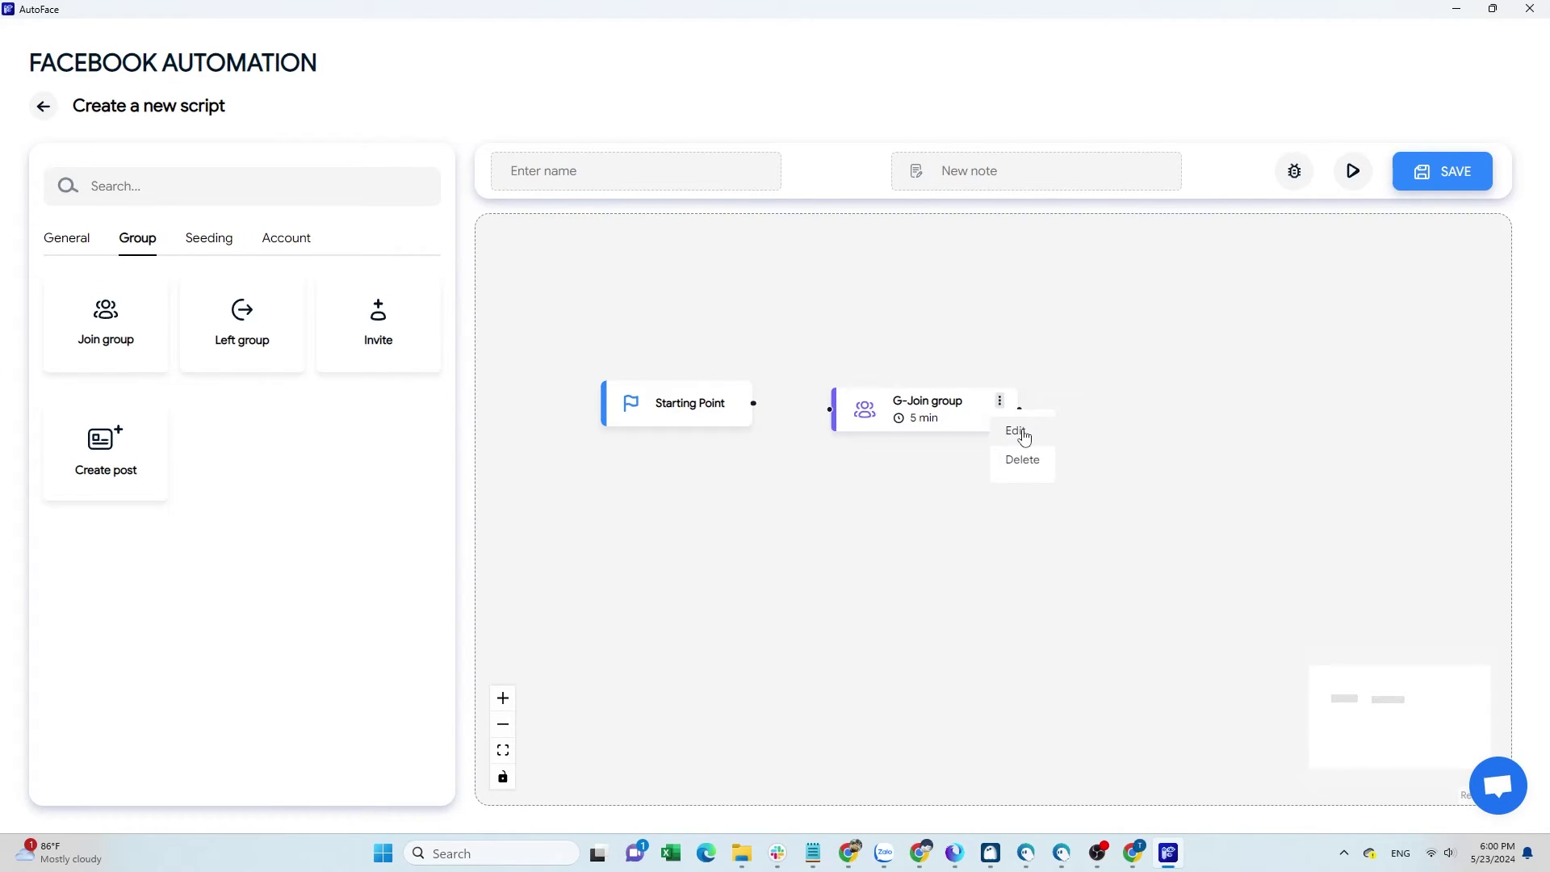
left_click(1013, 426)
Try the By keywords and By UID join types with auto-answering and three answer boxes
left_click(430, 260)
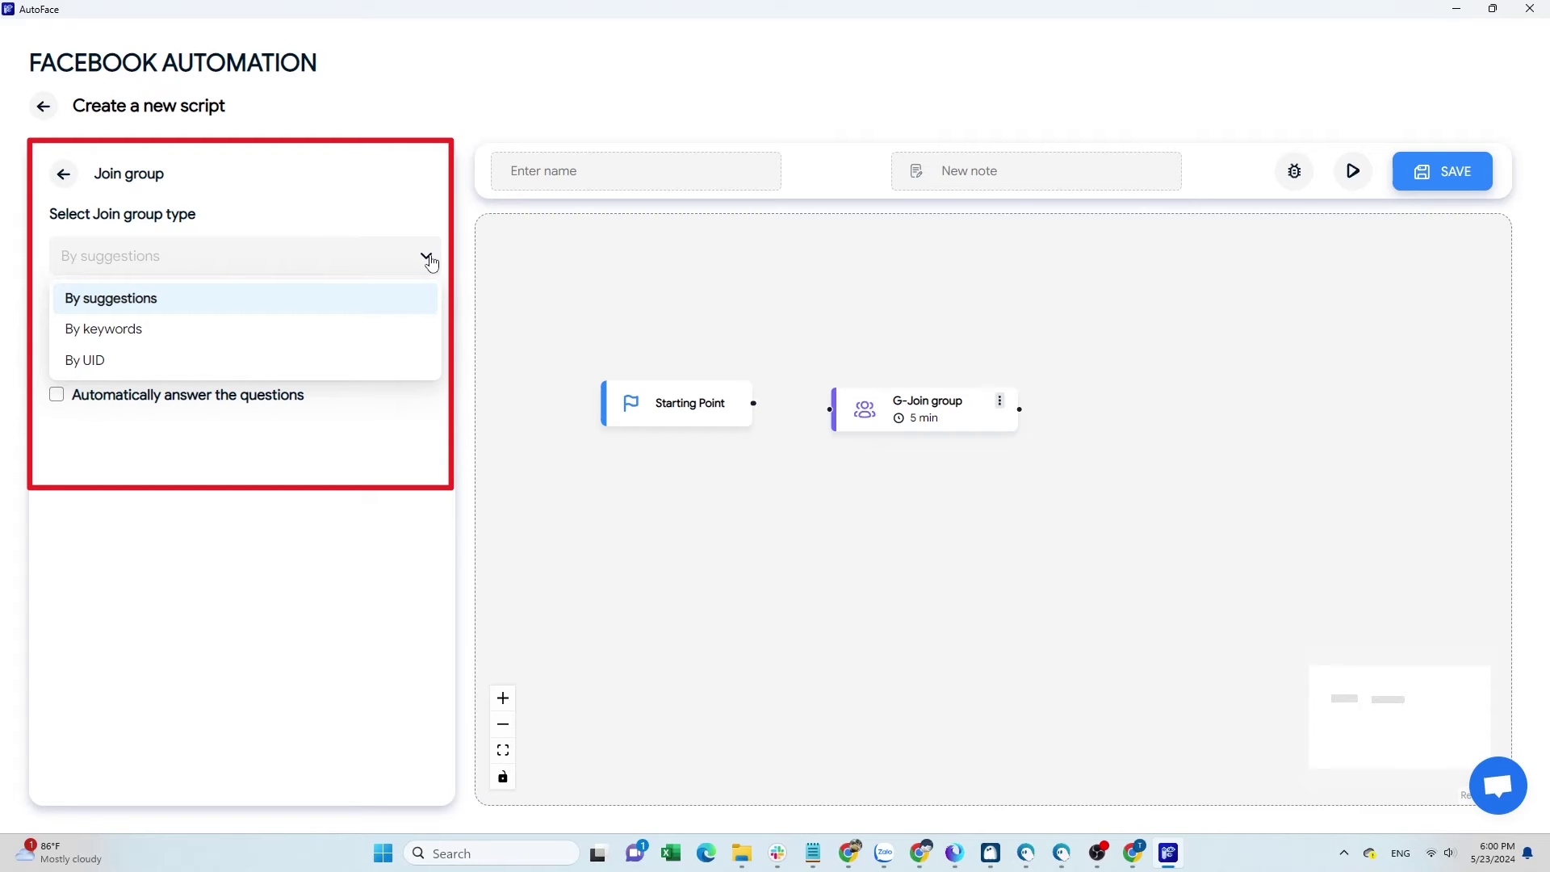
left_click(408, 330)
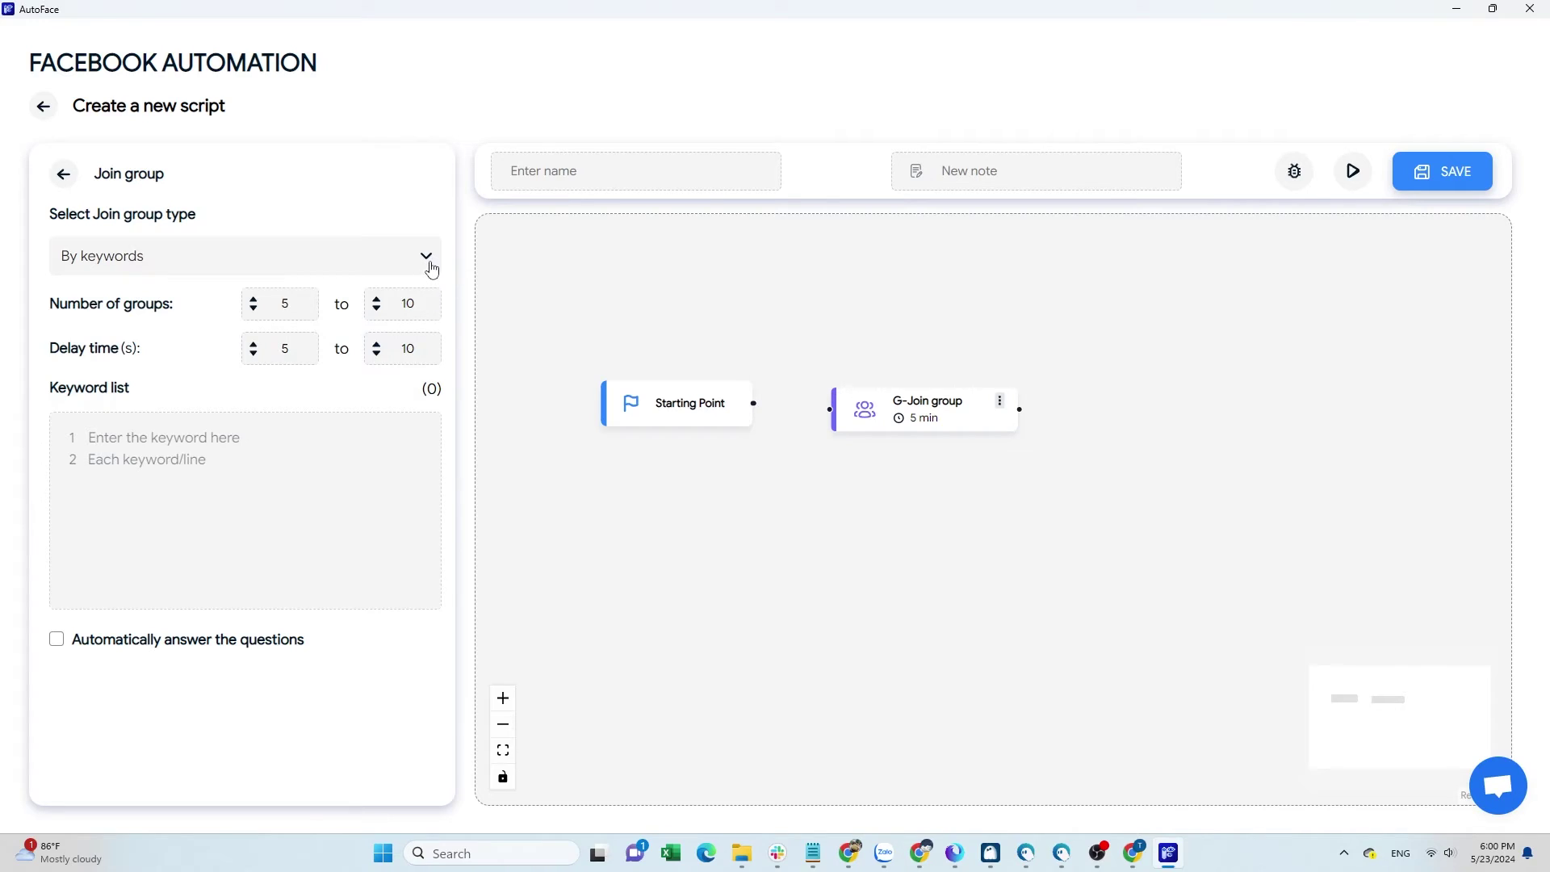
left_click(431, 267)
left_click(406, 362)
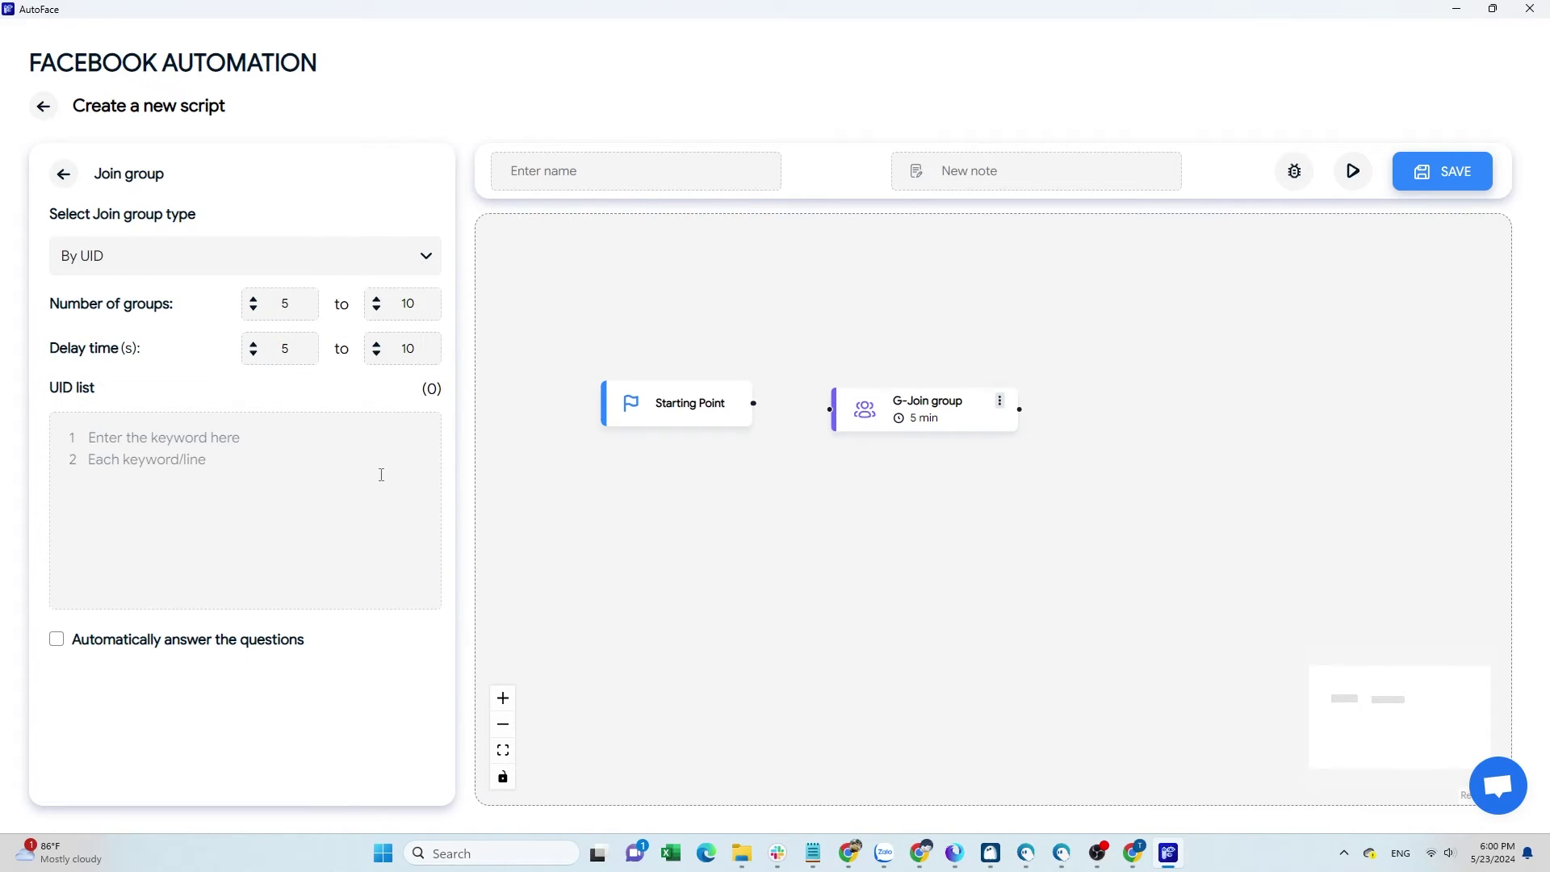
left_click(55, 640)
scroll(408, 640, "down", 1)
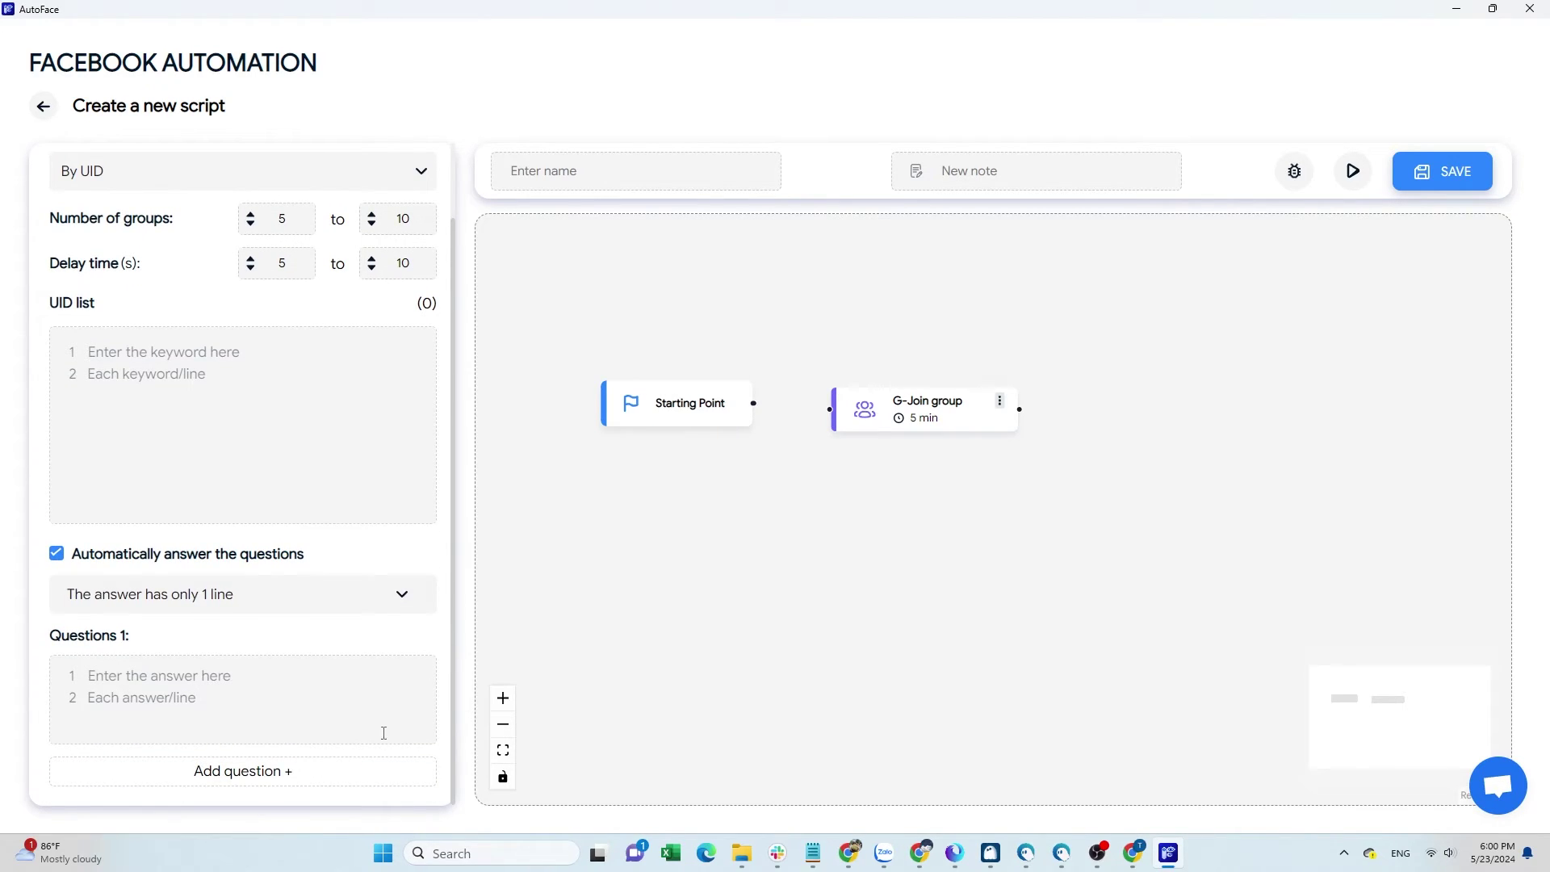
left_click(358, 779)
scroll(425, 689, "down", 2)
left_click(349, 771)
scroll(405, 691, "down", 2)
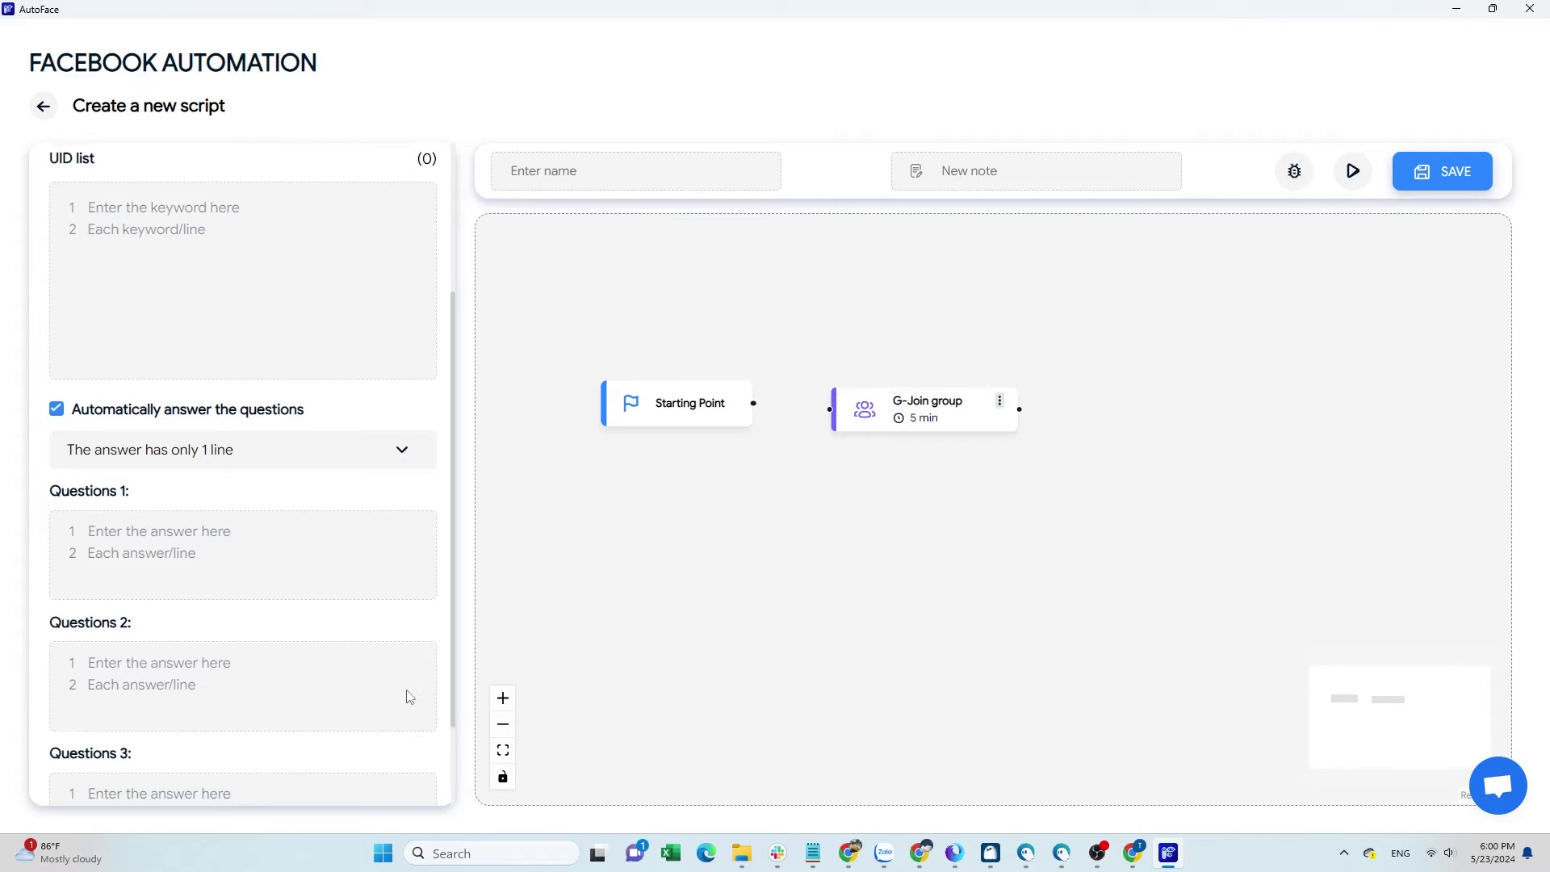
scroll(408, 696, "up", 4)
Set the join type back to By suggestions and turn off automatic question answering
left_click(380, 250)
left_click(381, 297)
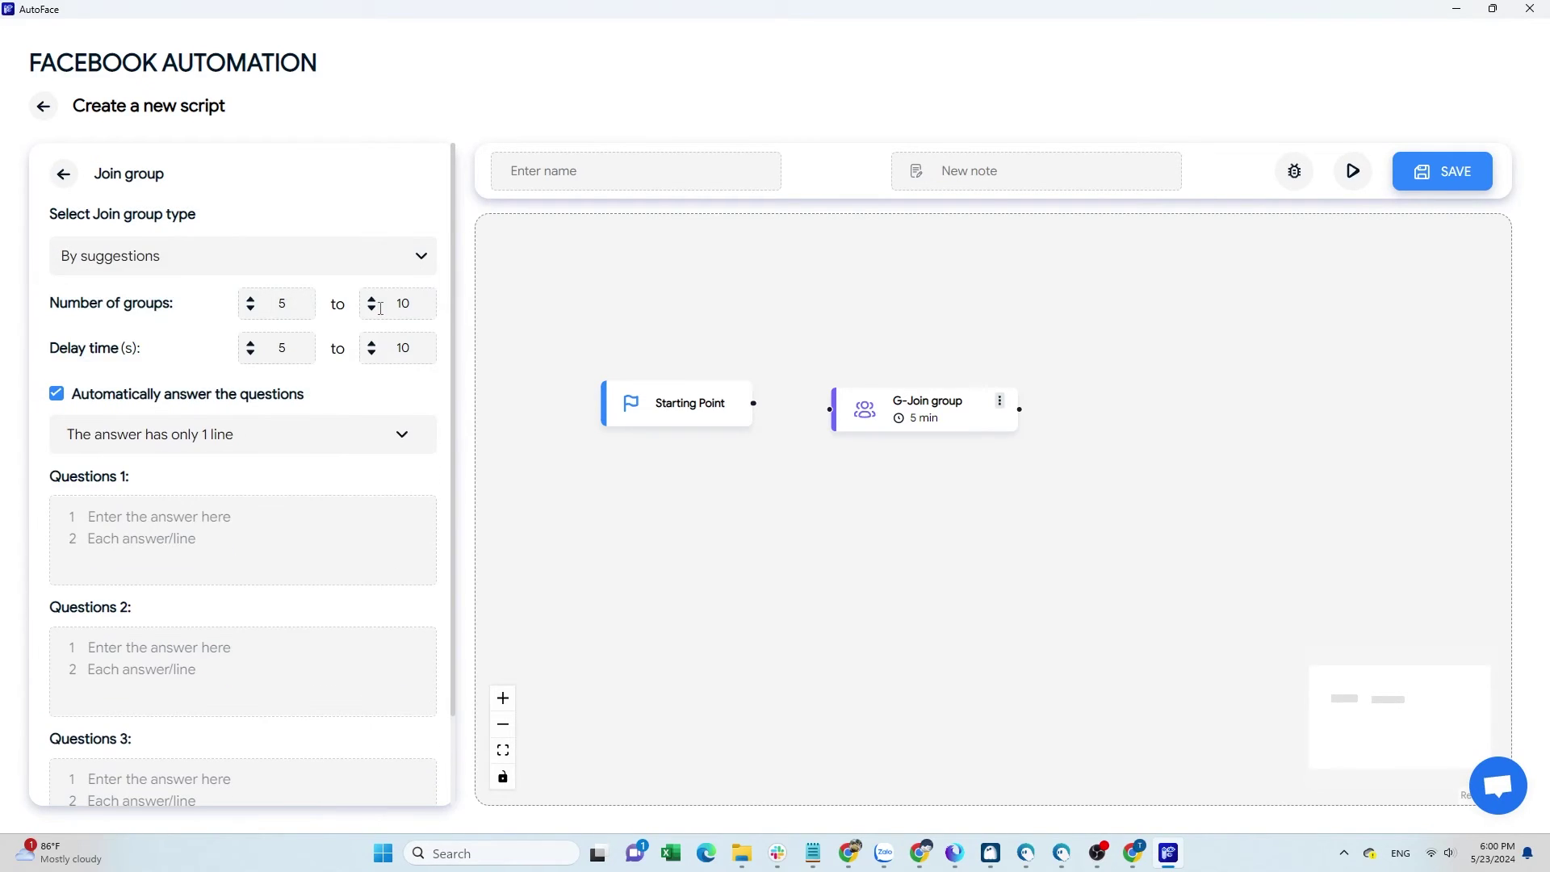
scroll(381, 590, "down", 1)
scroll(381, 591, "up", 2)
left_click(60, 395)
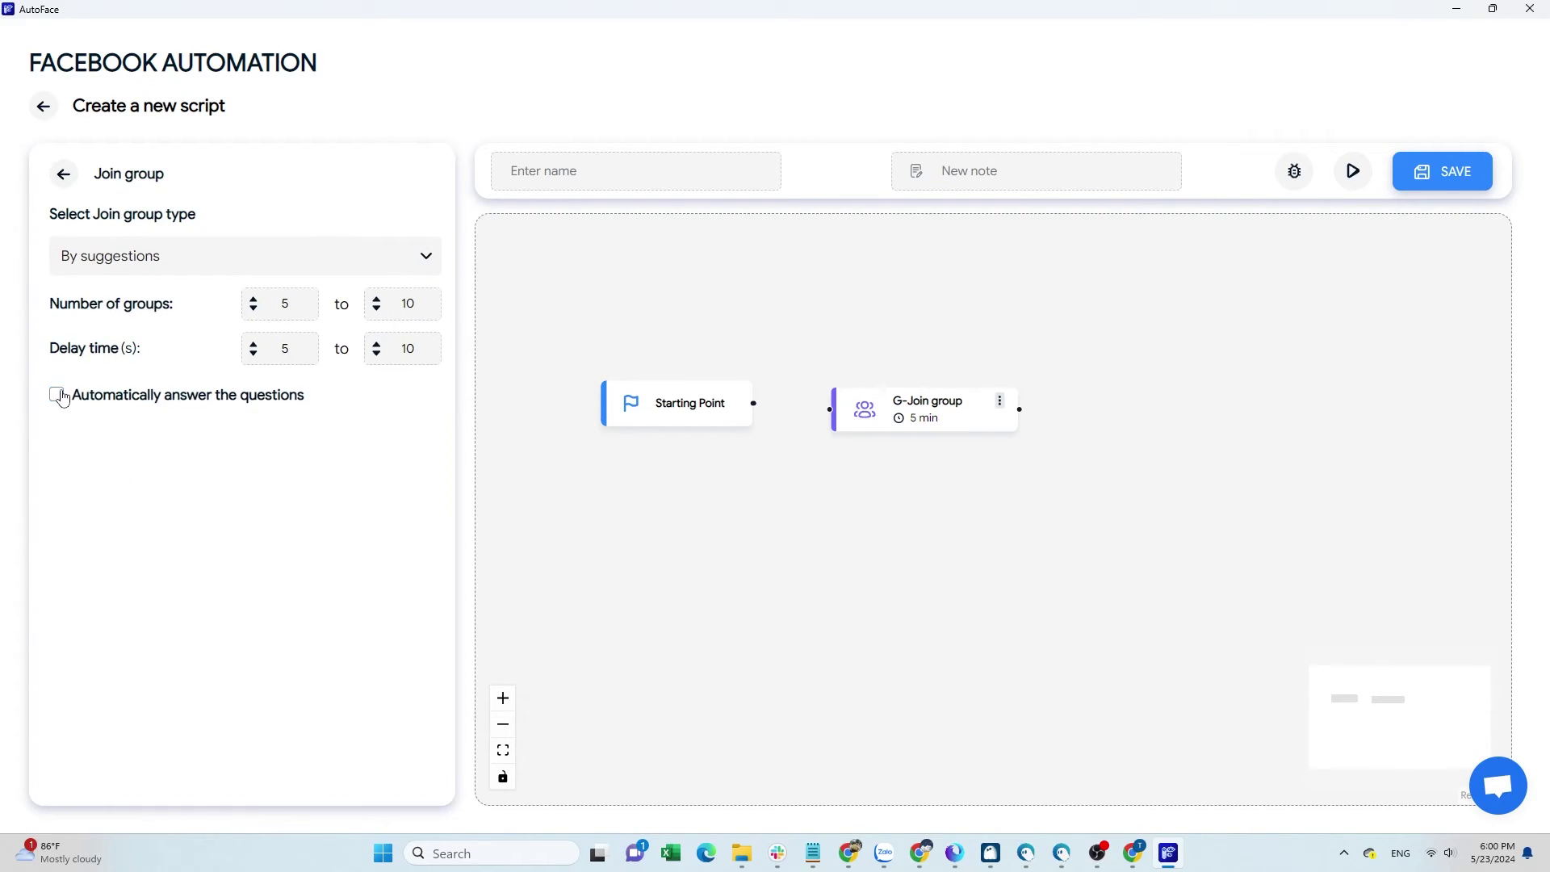
Add a G-leave group node beside G-Join group, set to Conditional with 100 members
left_click(64, 174)
left_click_drag(246, 355, 1126, 440)
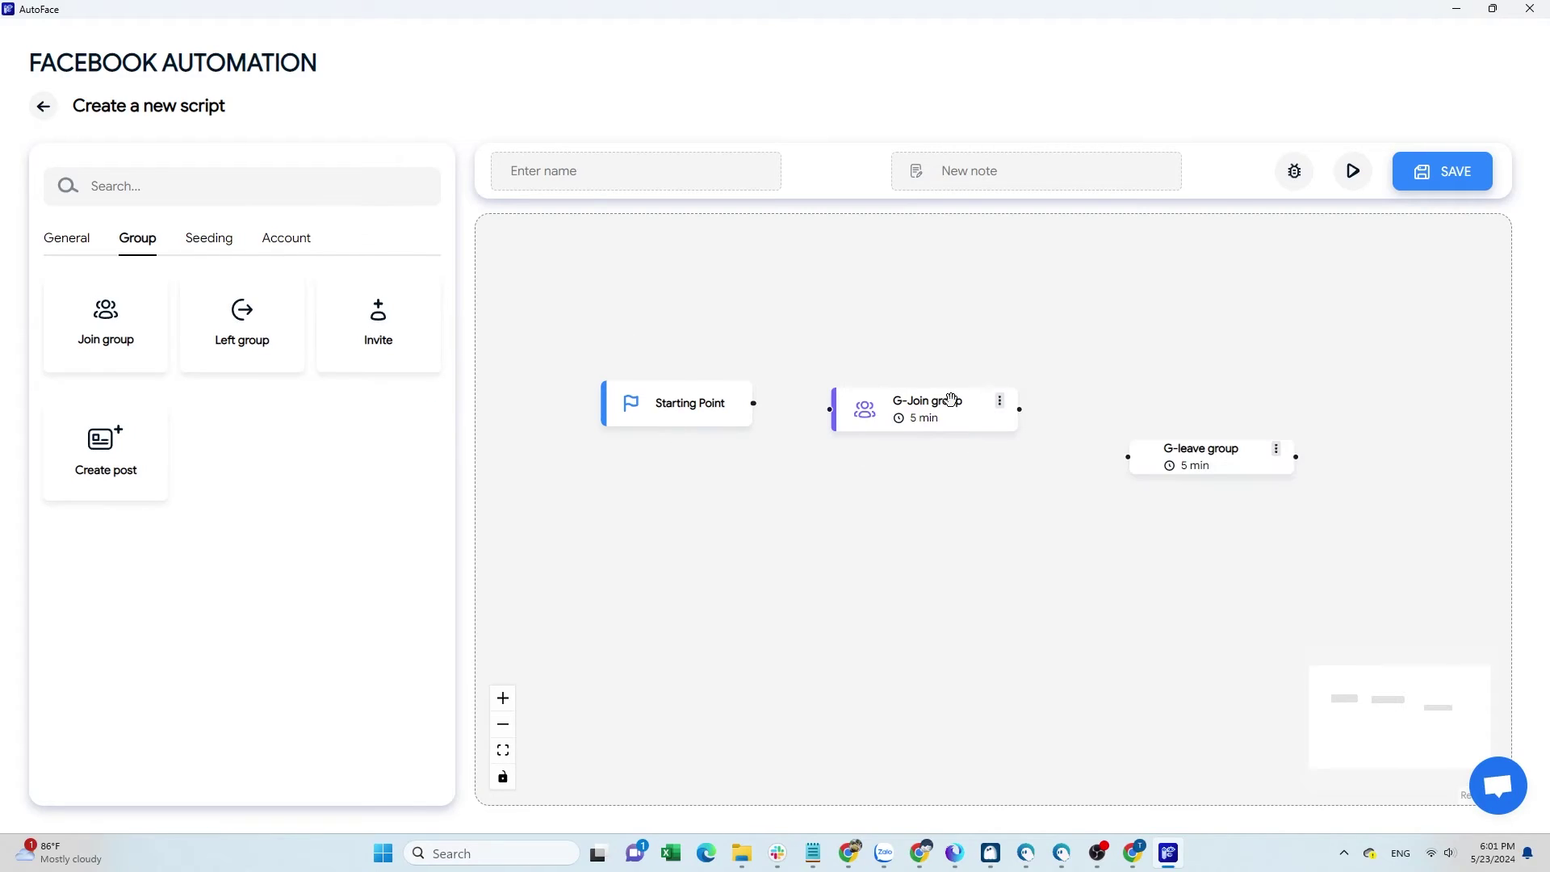
left_click_drag(941, 401, 904, 401)
left_click_drag(1141, 472, 1103, 409)
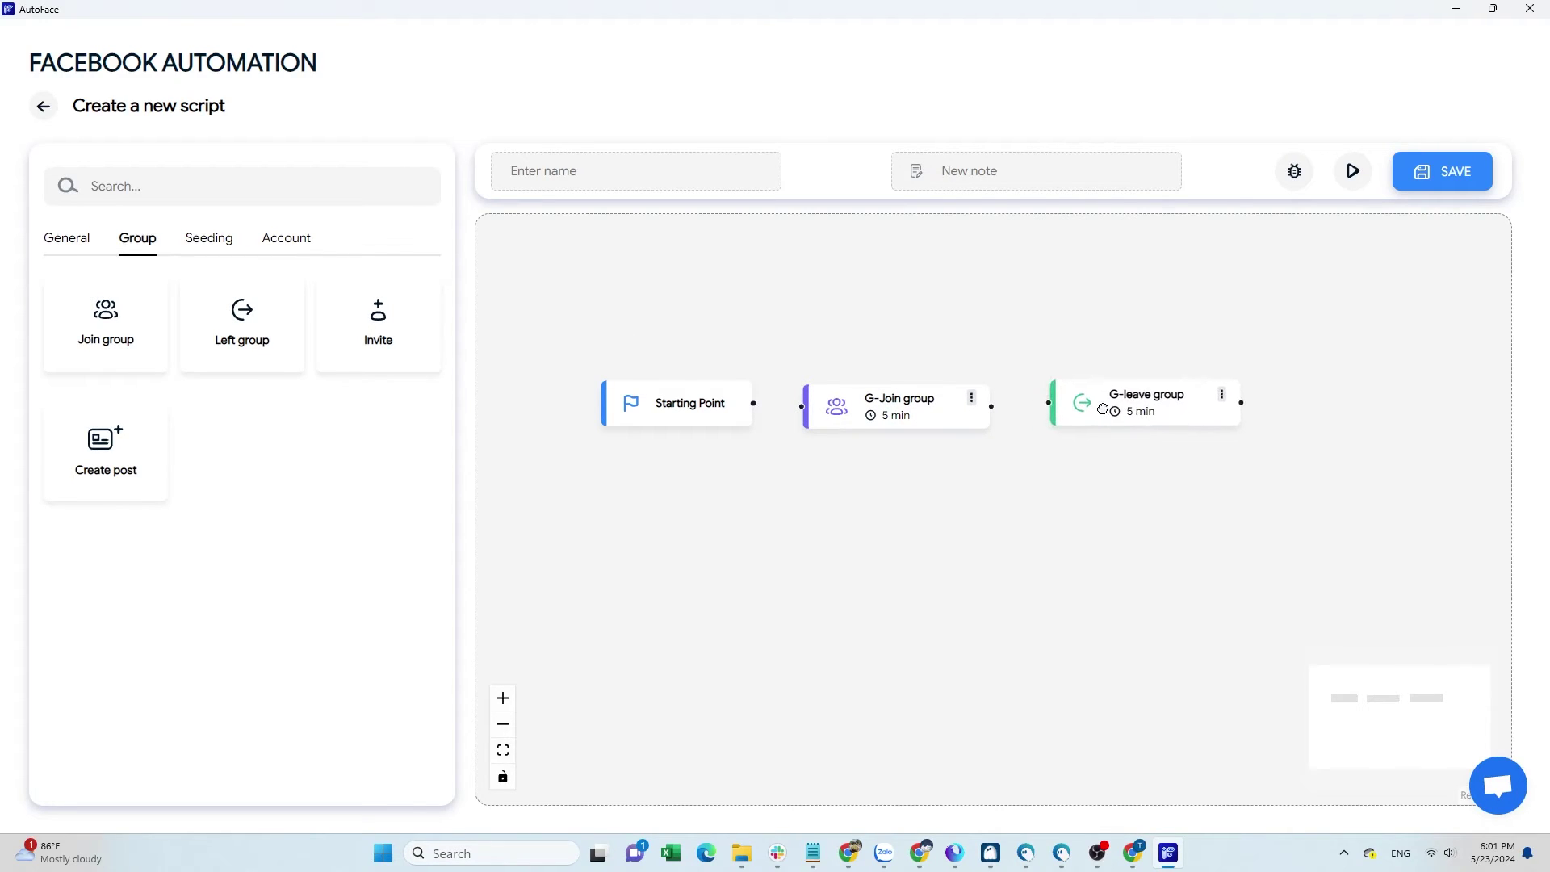
left_click(1227, 406)
left_click(422, 361)
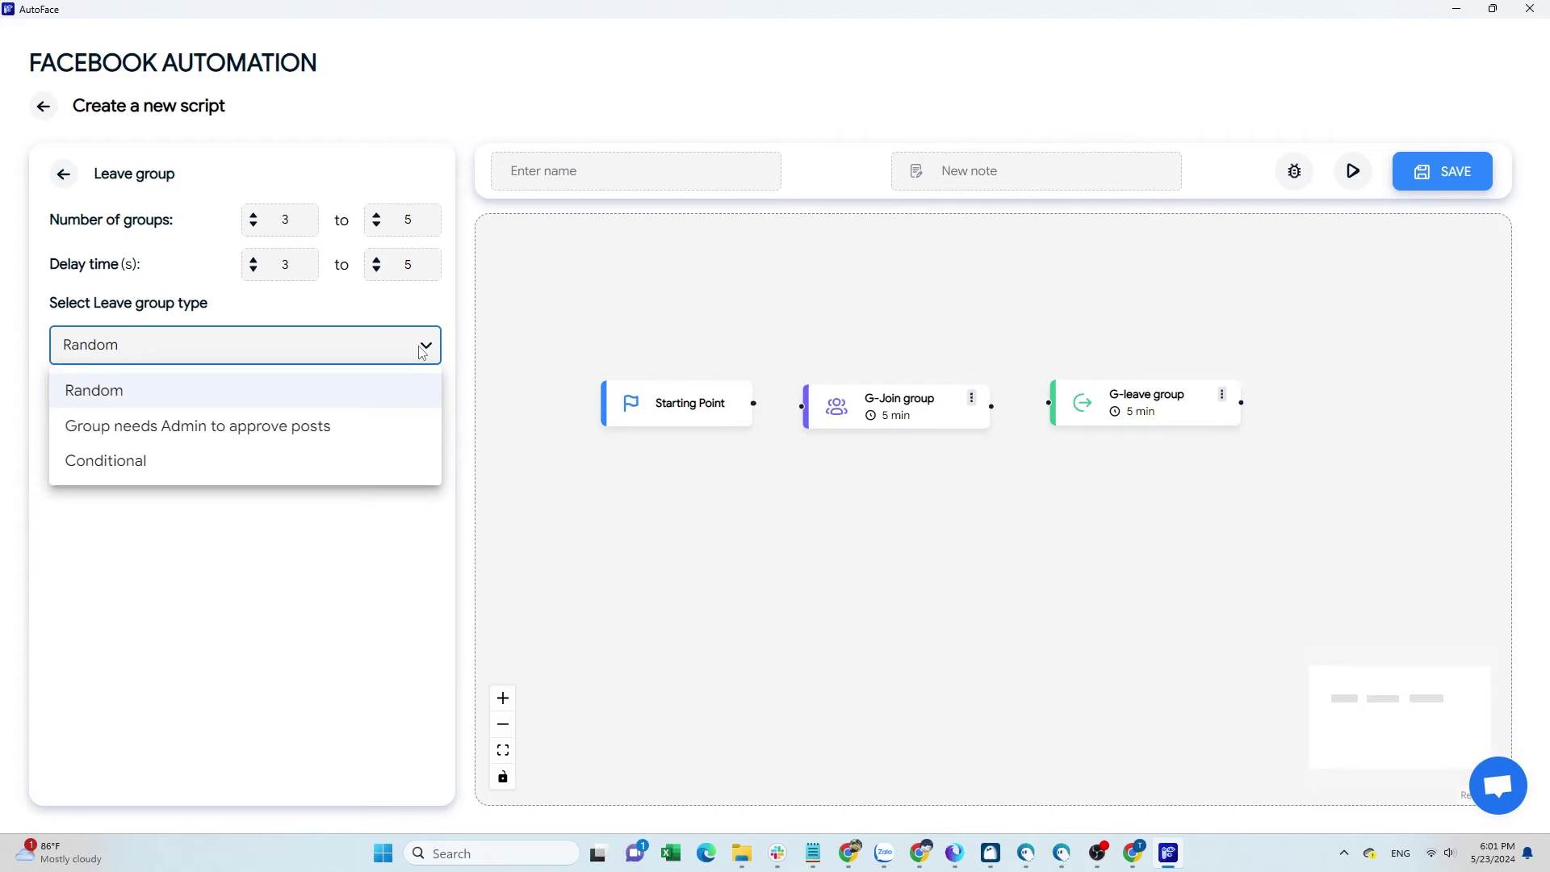
left_click(391, 424)
left_click(423, 348)
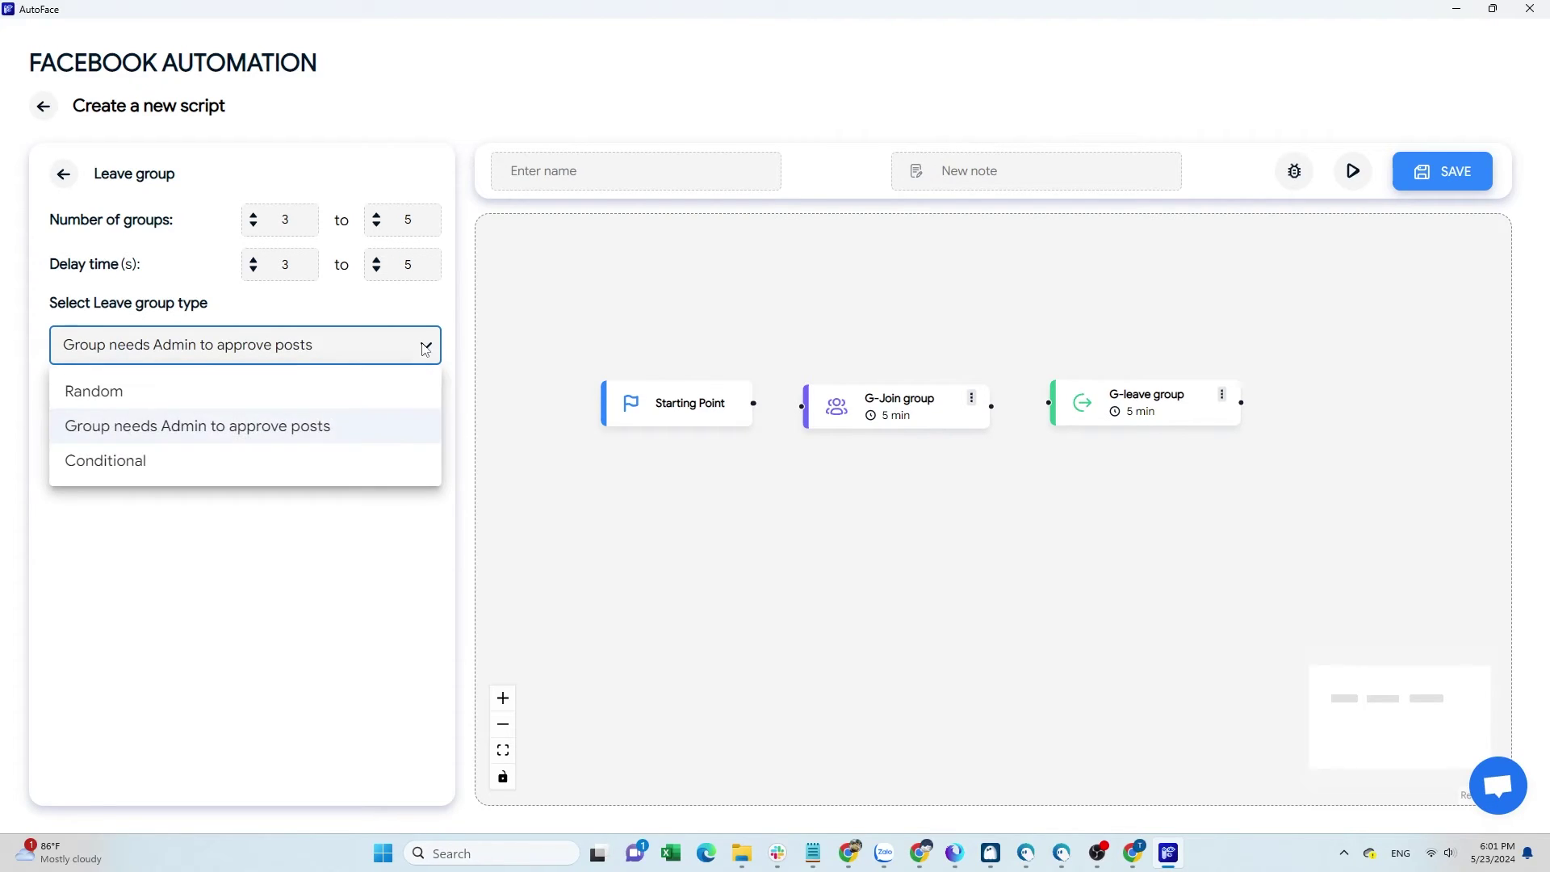
left_click(371, 468)
type("100")
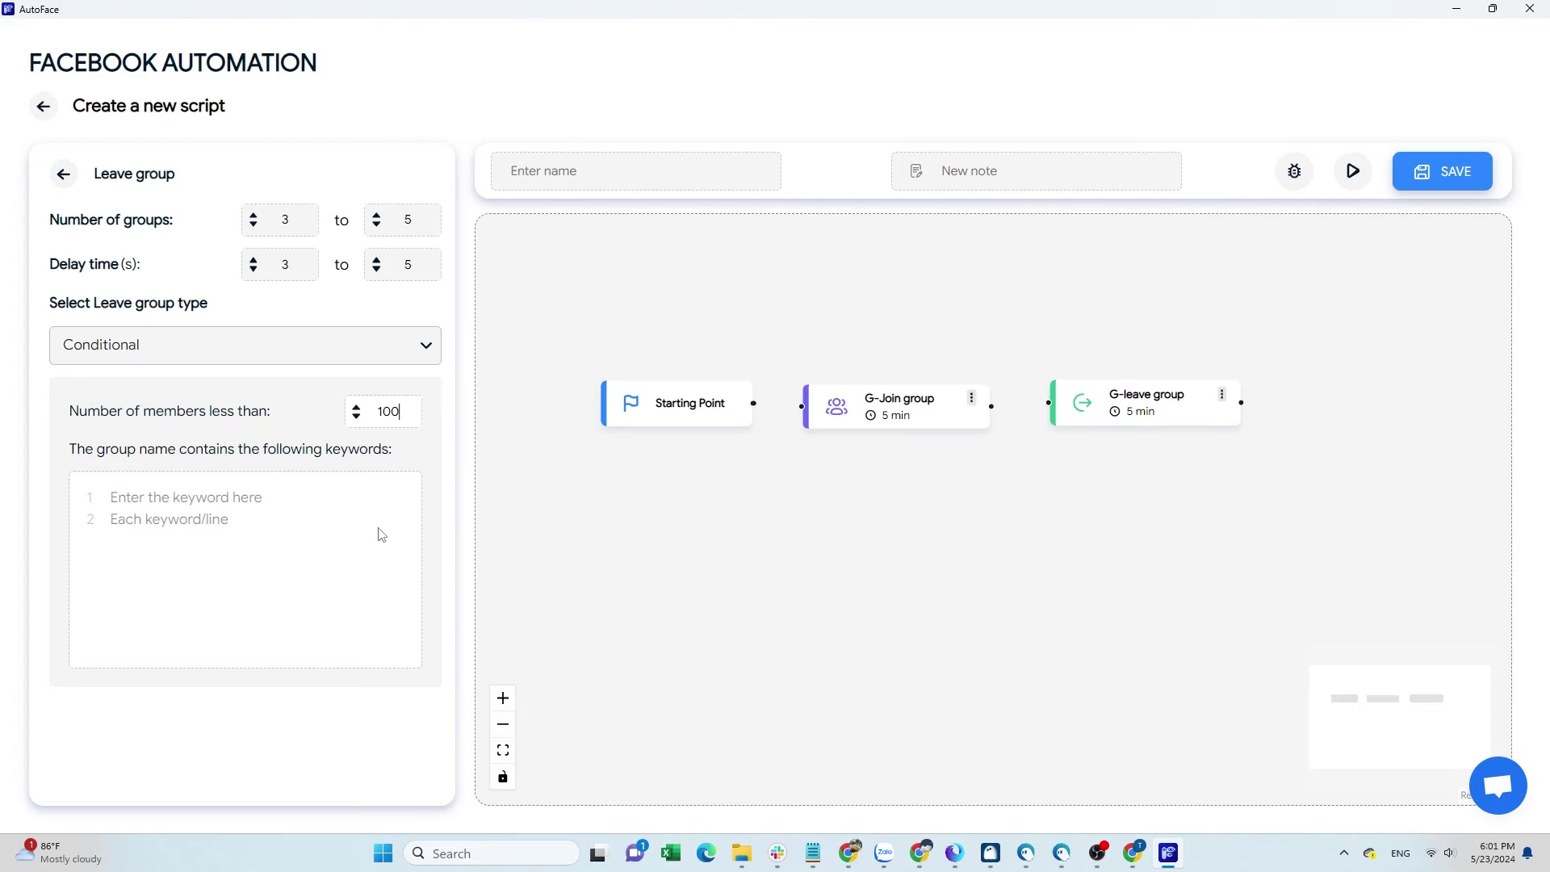
Add a G-Invite node below G-leave group and paste one group UID into it
left_click(64, 174)
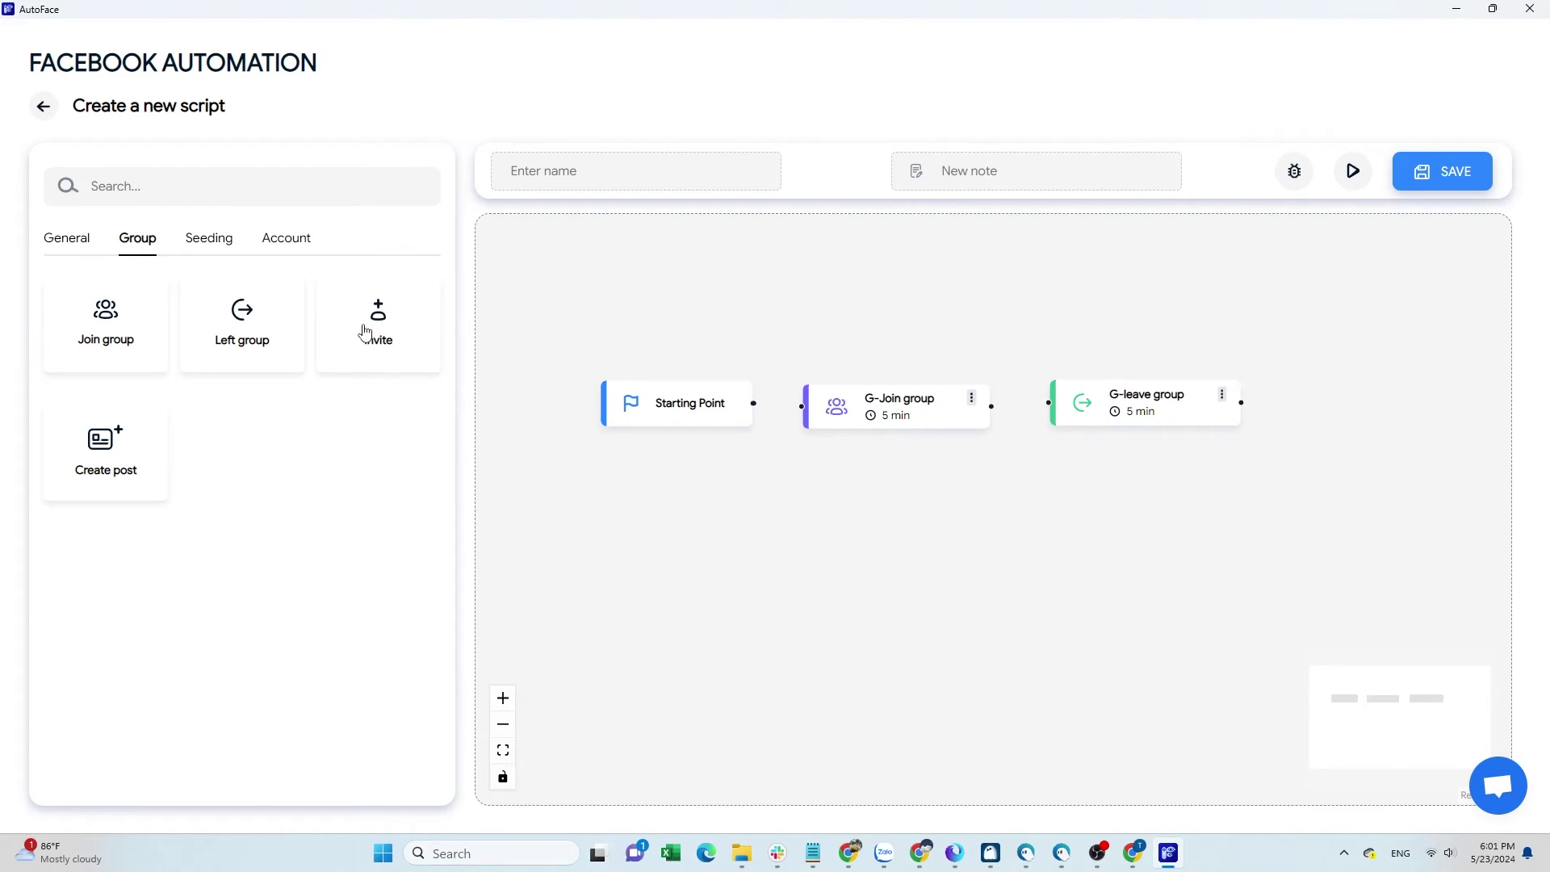
left_click_drag(364, 333, 1183, 507)
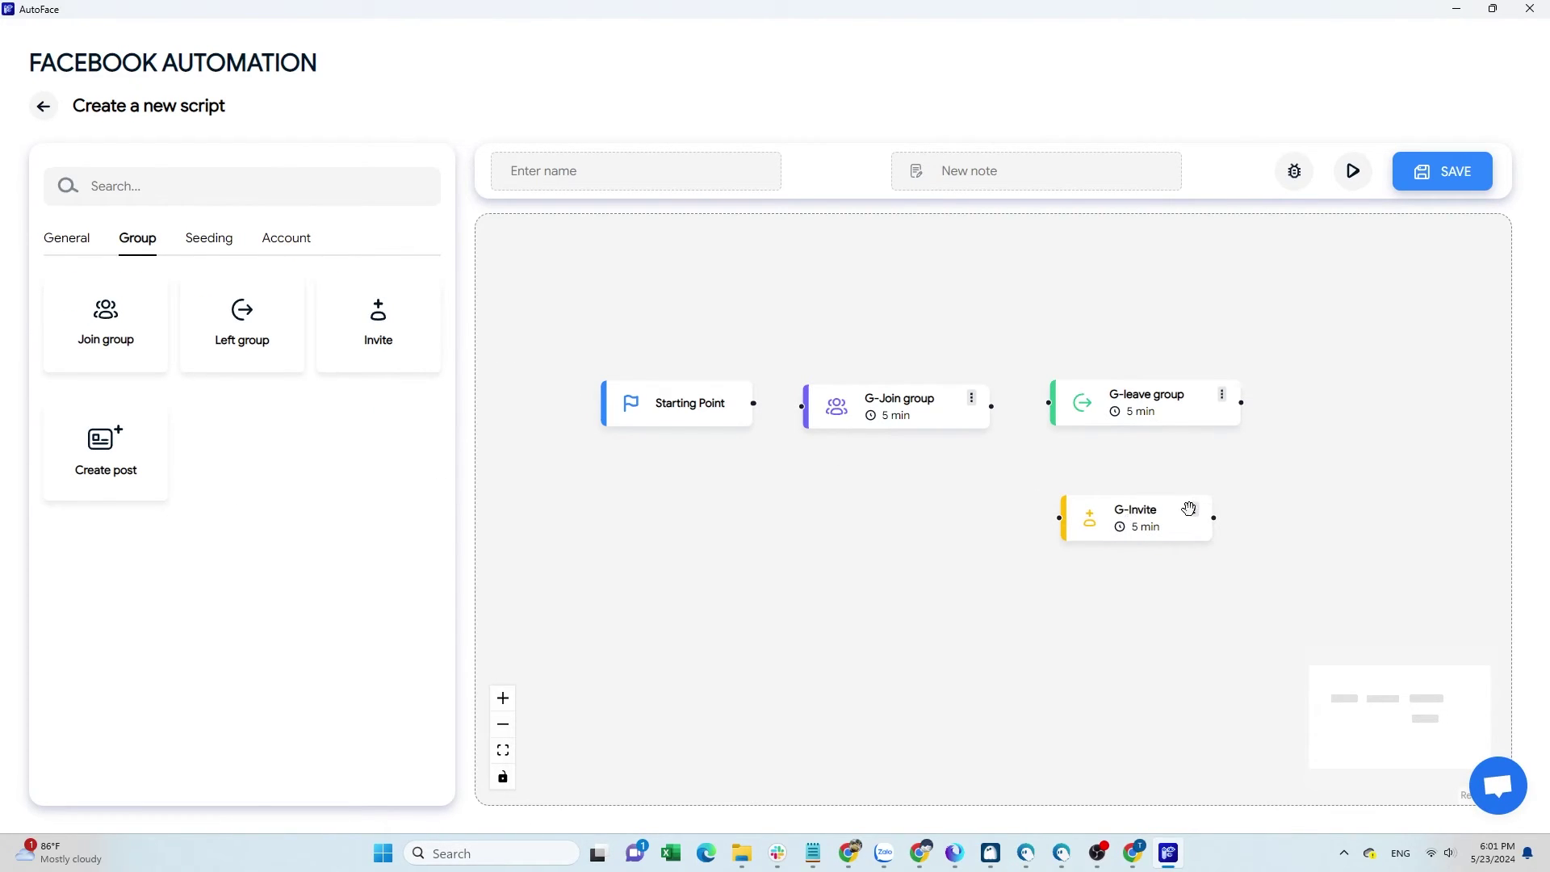
left_click(1193, 510)
left_click(1207, 536)
left_click(401, 448)
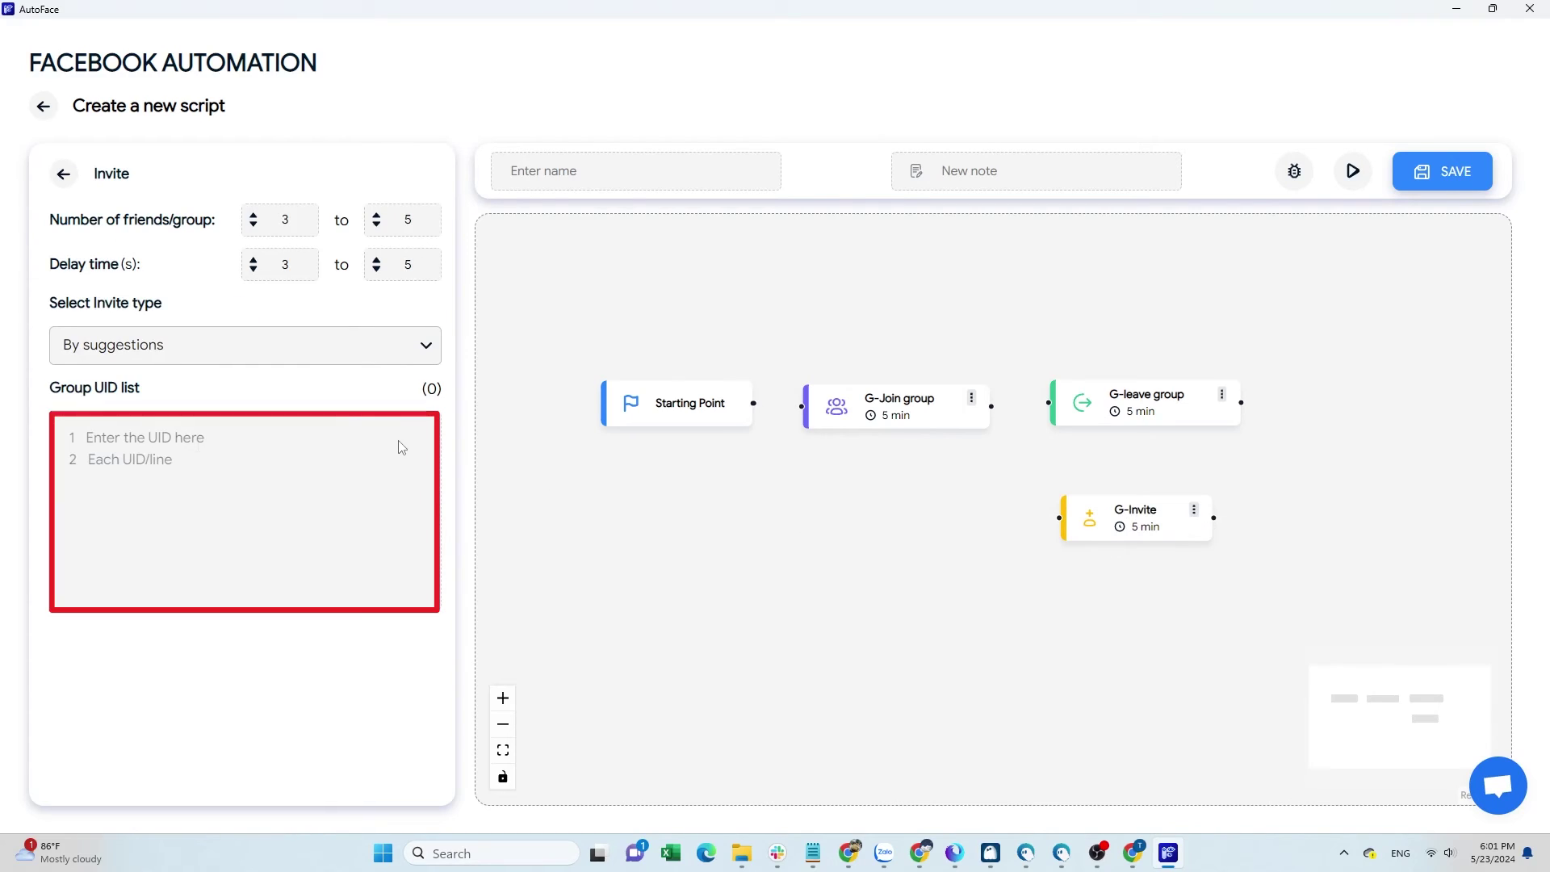
key("ctrl+v")
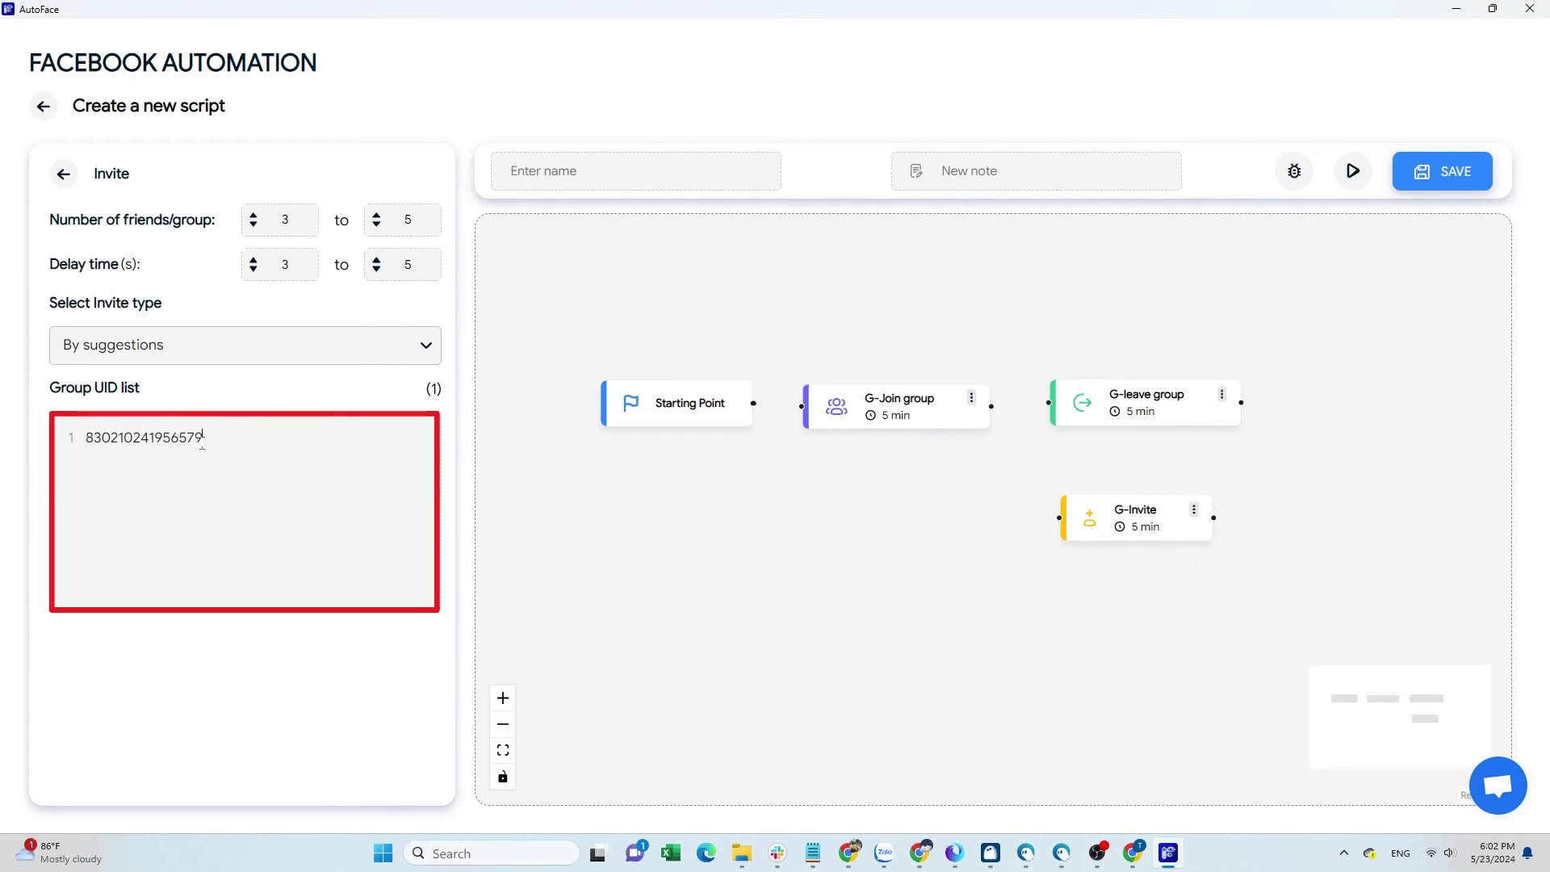
left_click(65, 175)
Add a G-Create post node and set its post options to Text, Photo/video
left_click_drag(104, 479, 1003, 598)
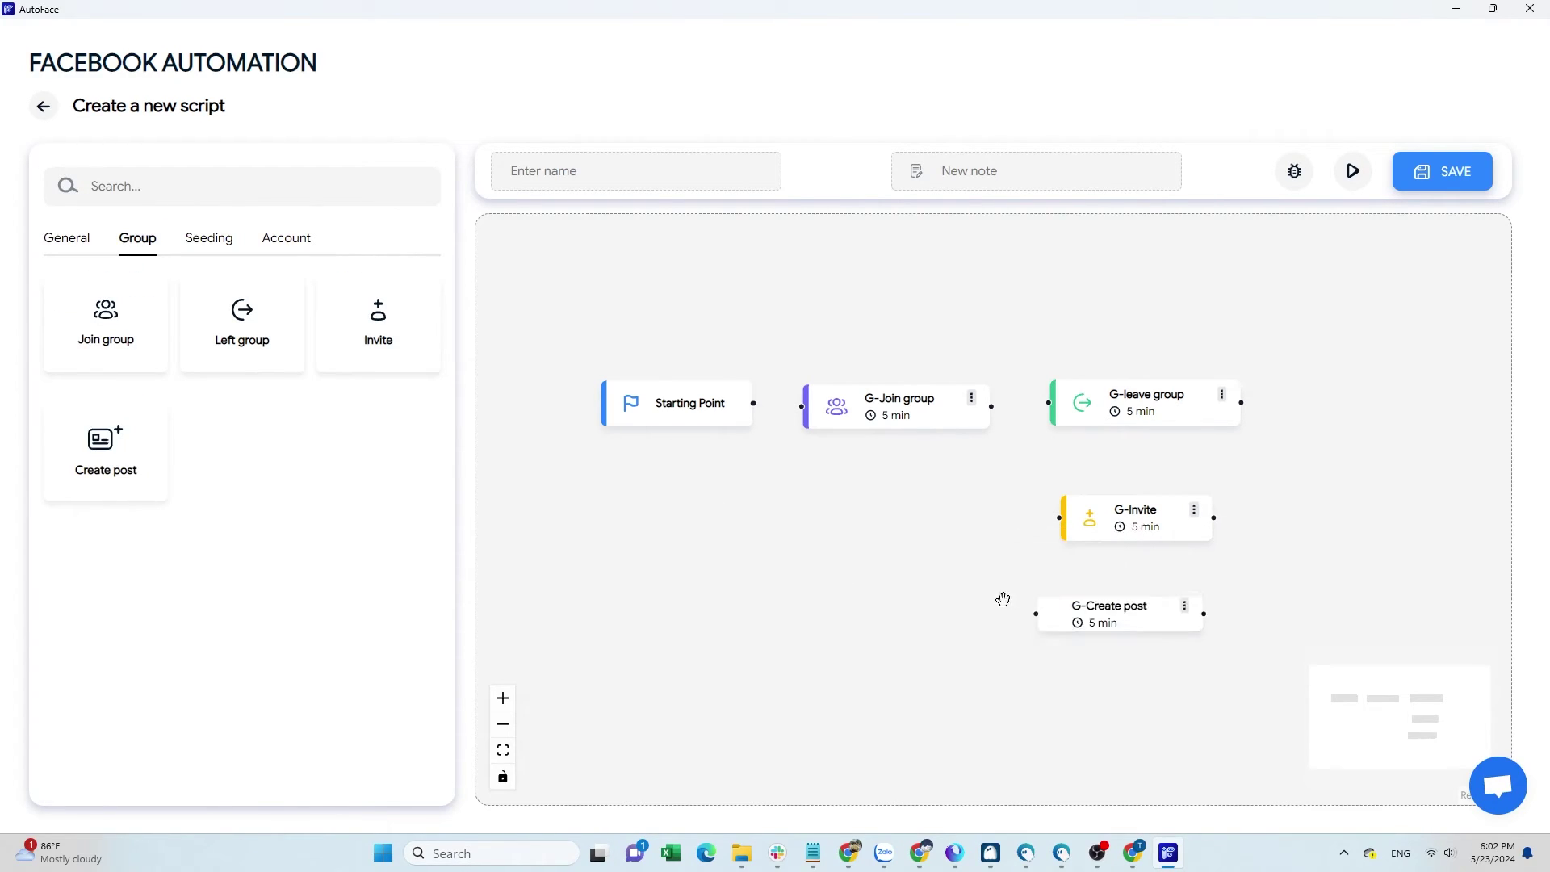
left_click(1092, 555)
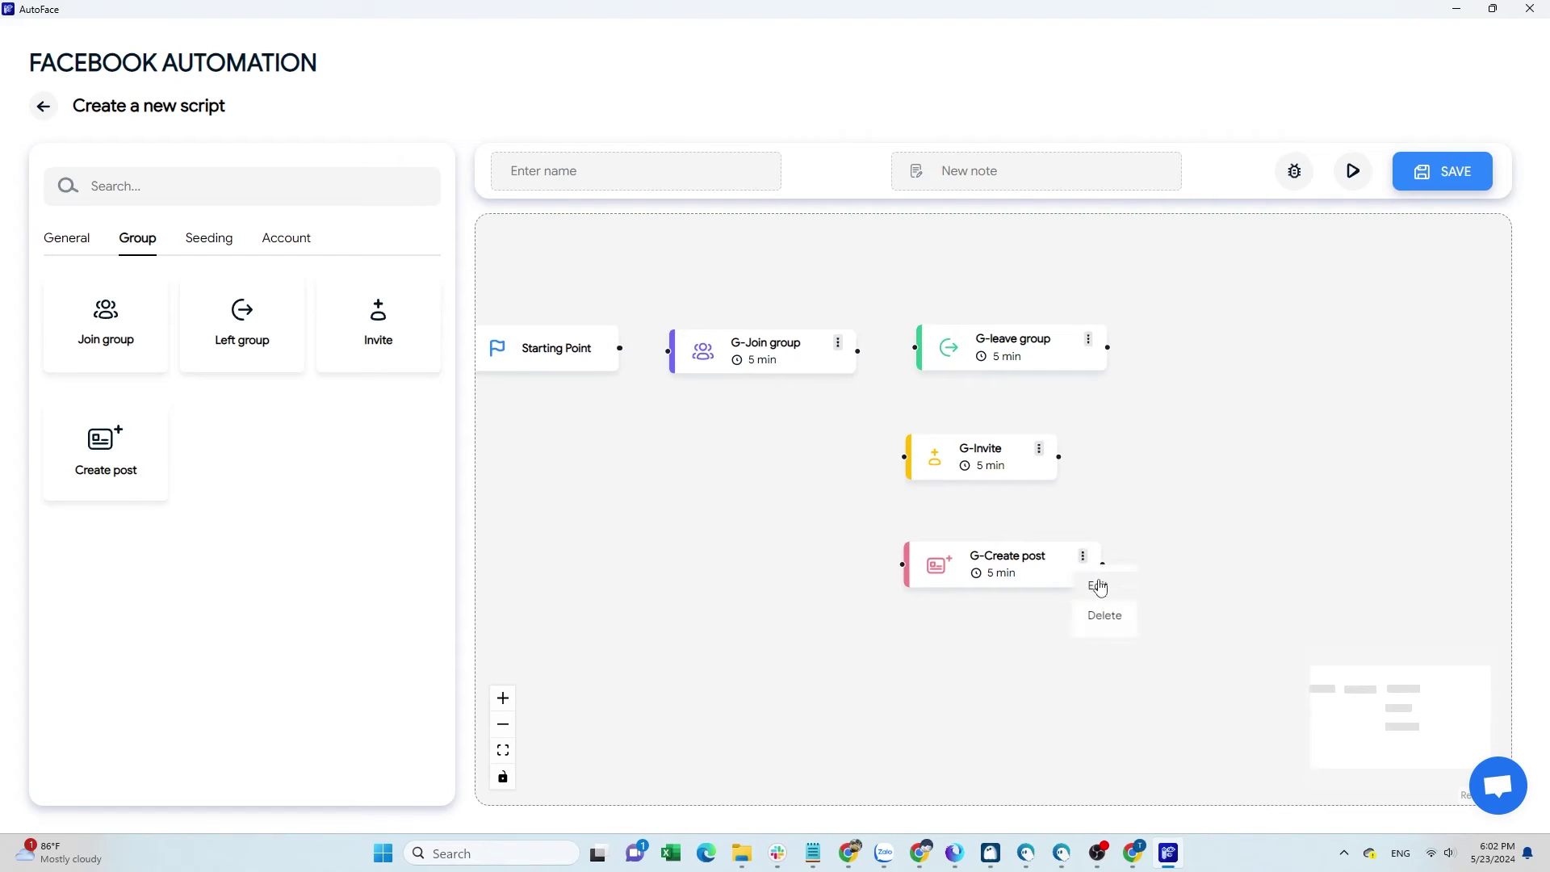
left_click(1101, 615)
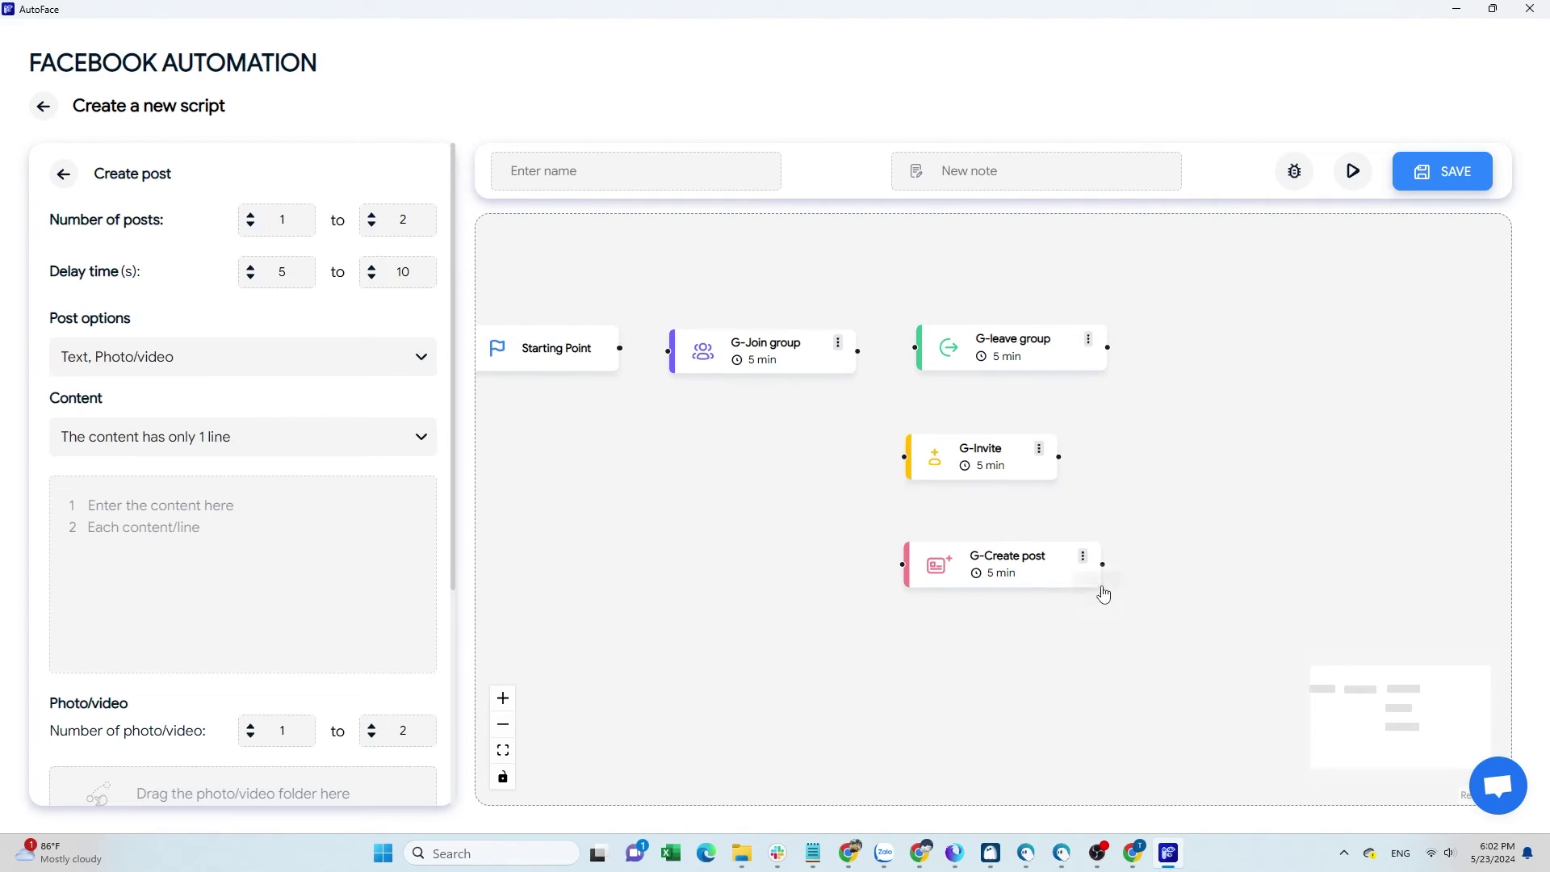
left_click(383, 360)
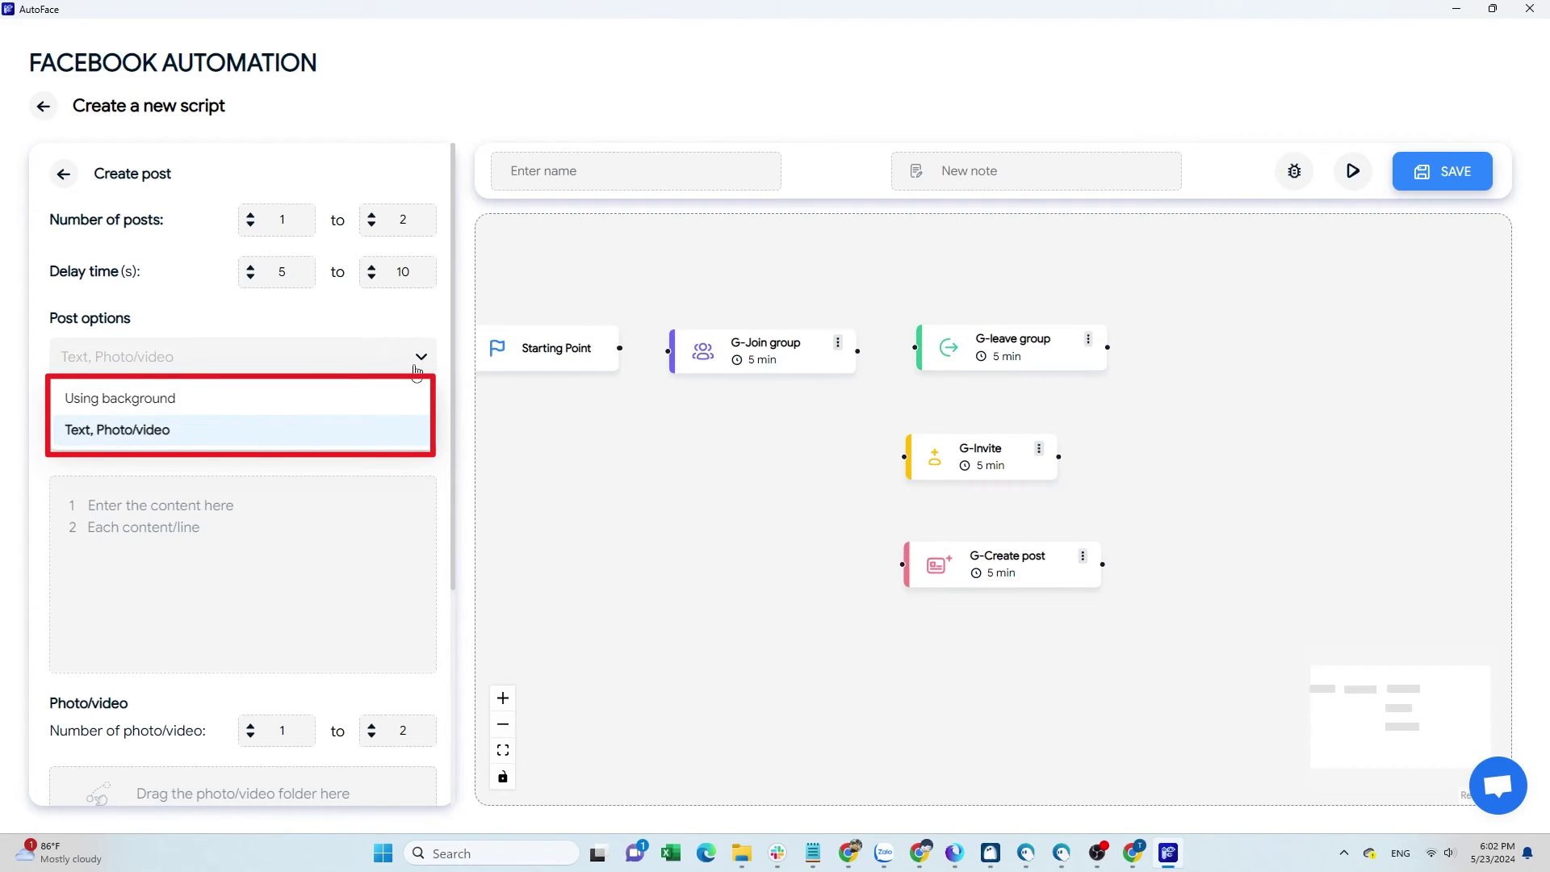
left_click(407, 401)
left_click(420, 357)
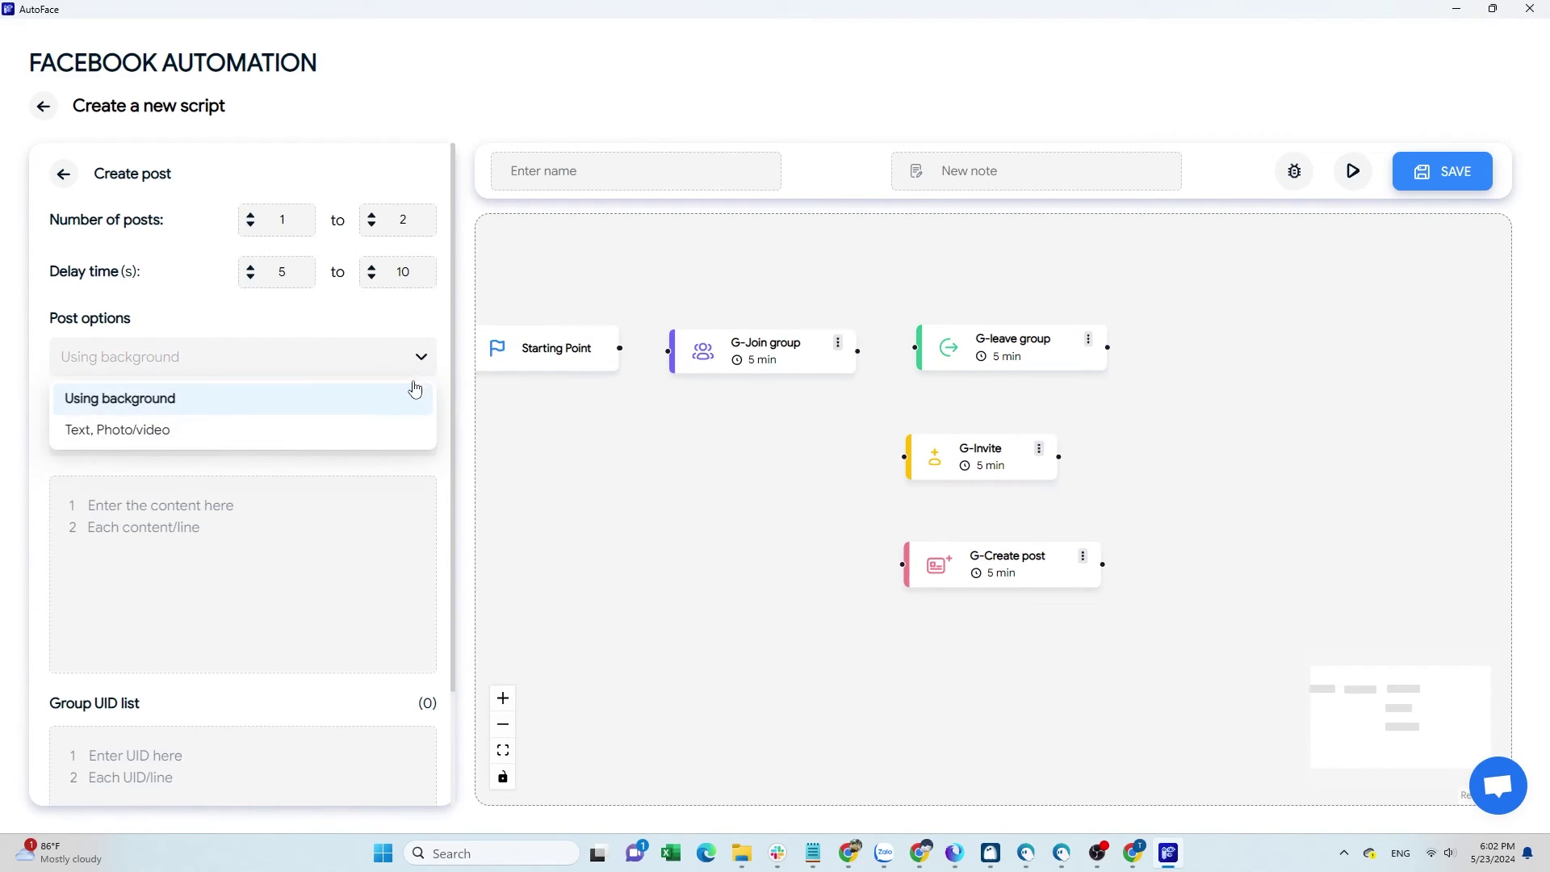
left_click(398, 431)
Turn on random friend tagging and paste one group UID into the Group UID list
scroll(395, 428, "down", 4)
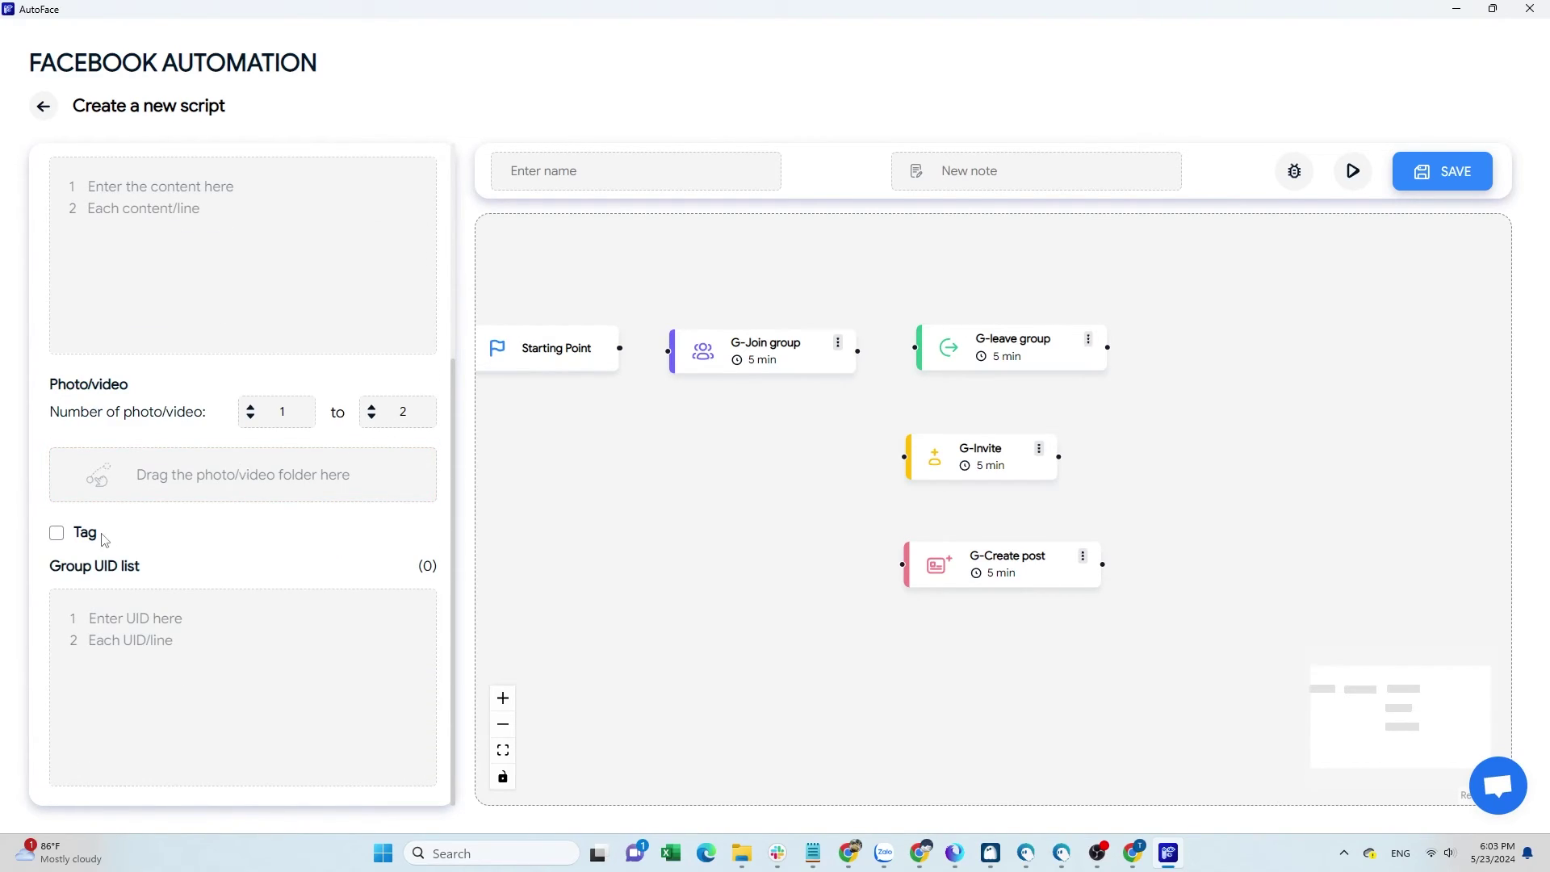
left_click(58, 534)
scroll(443, 546, "down", 3)
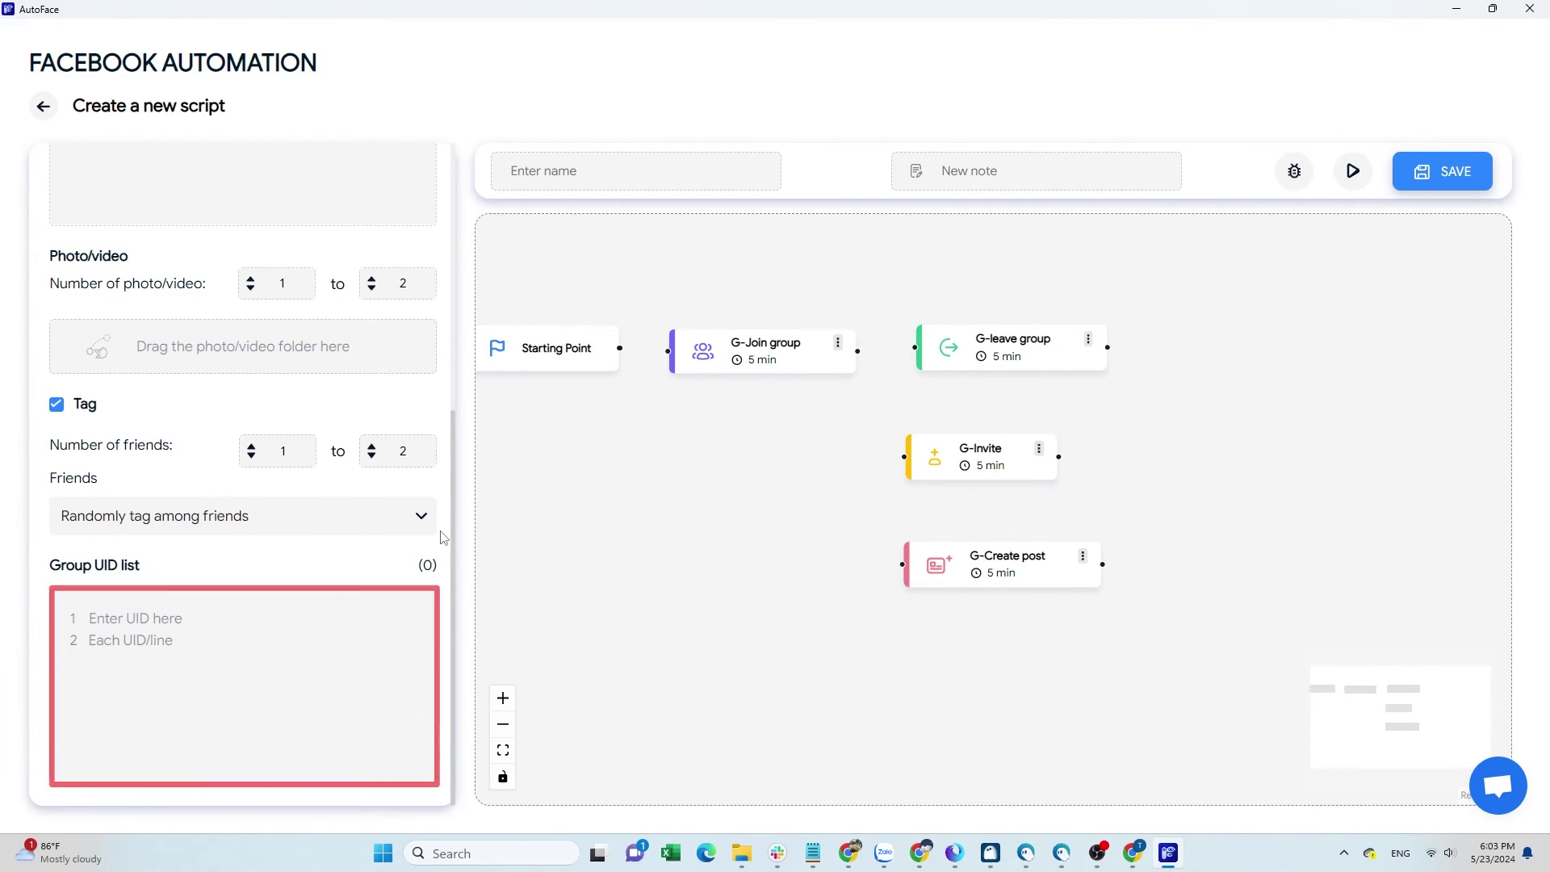
key("ctrl+v")
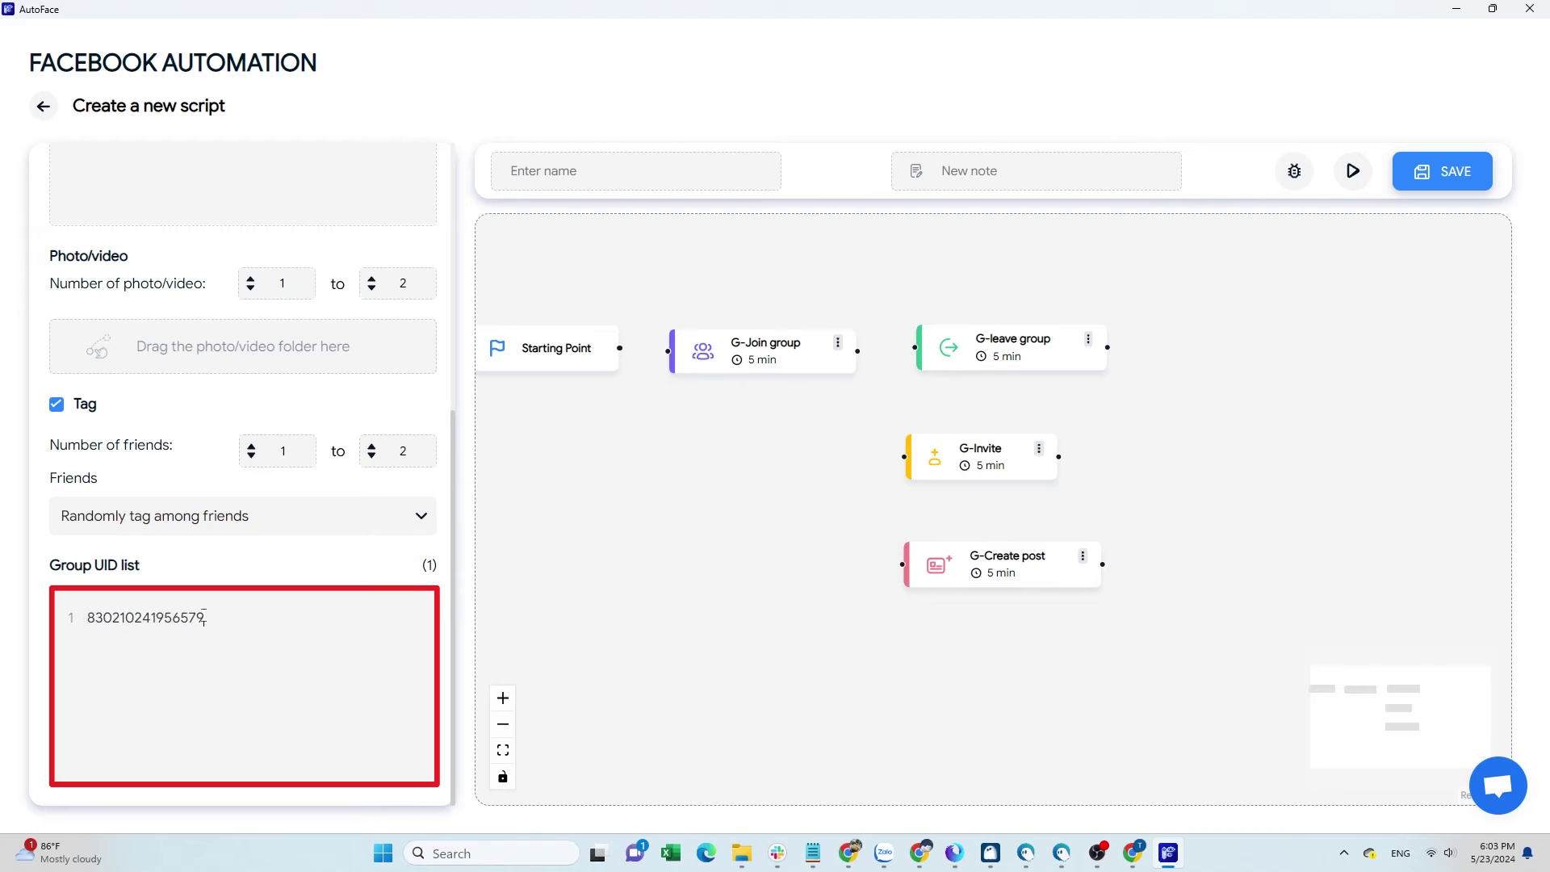
scroll(349, 573, "up", 3)
scroll(350, 572, "up", 5)
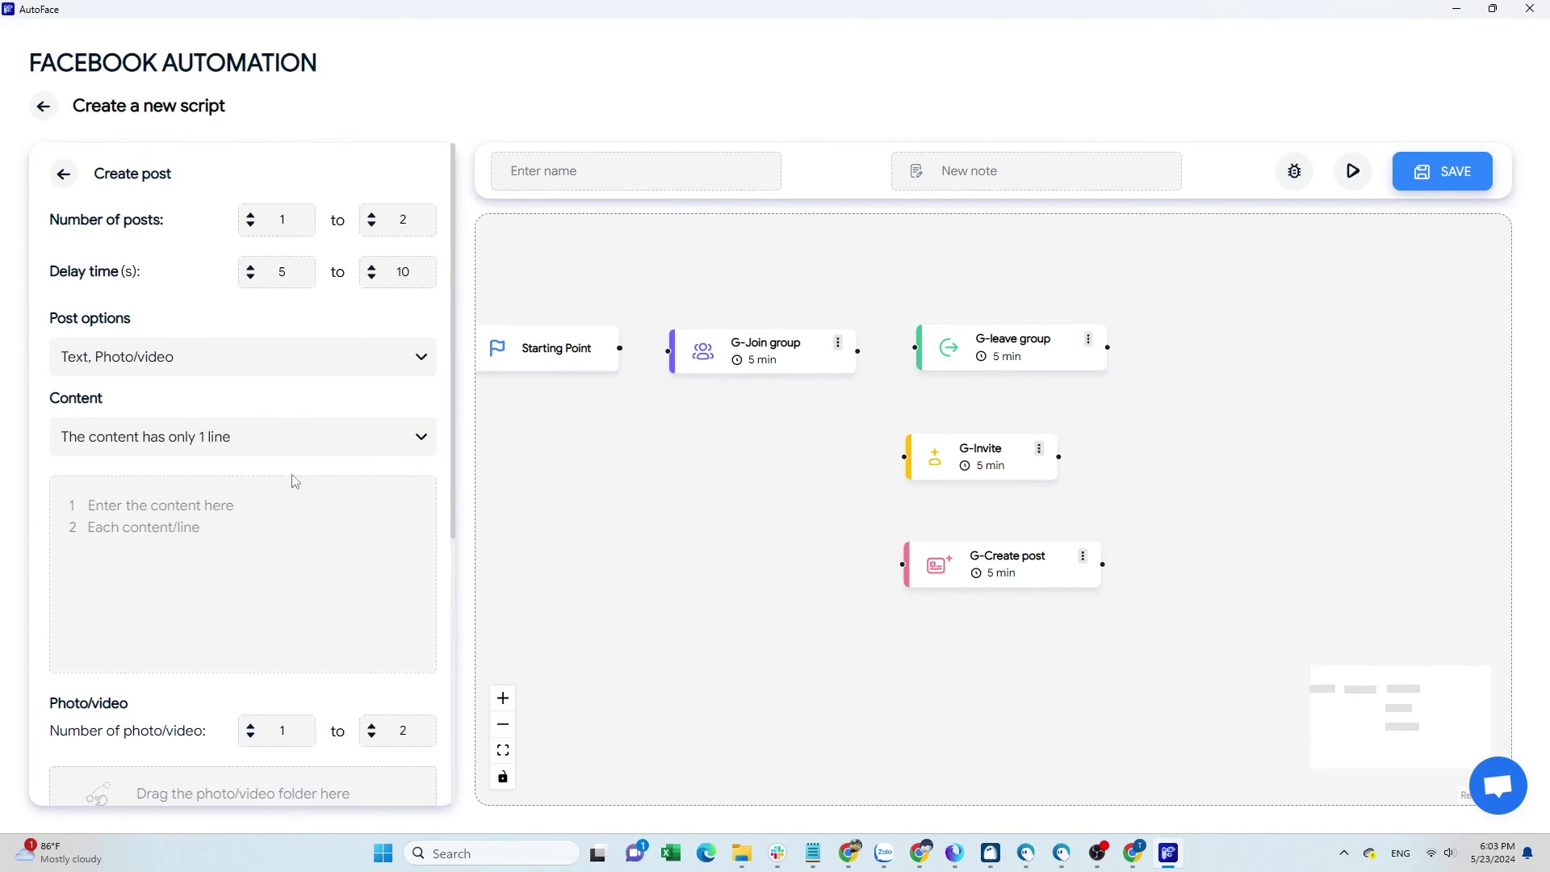
left_click(64, 175)
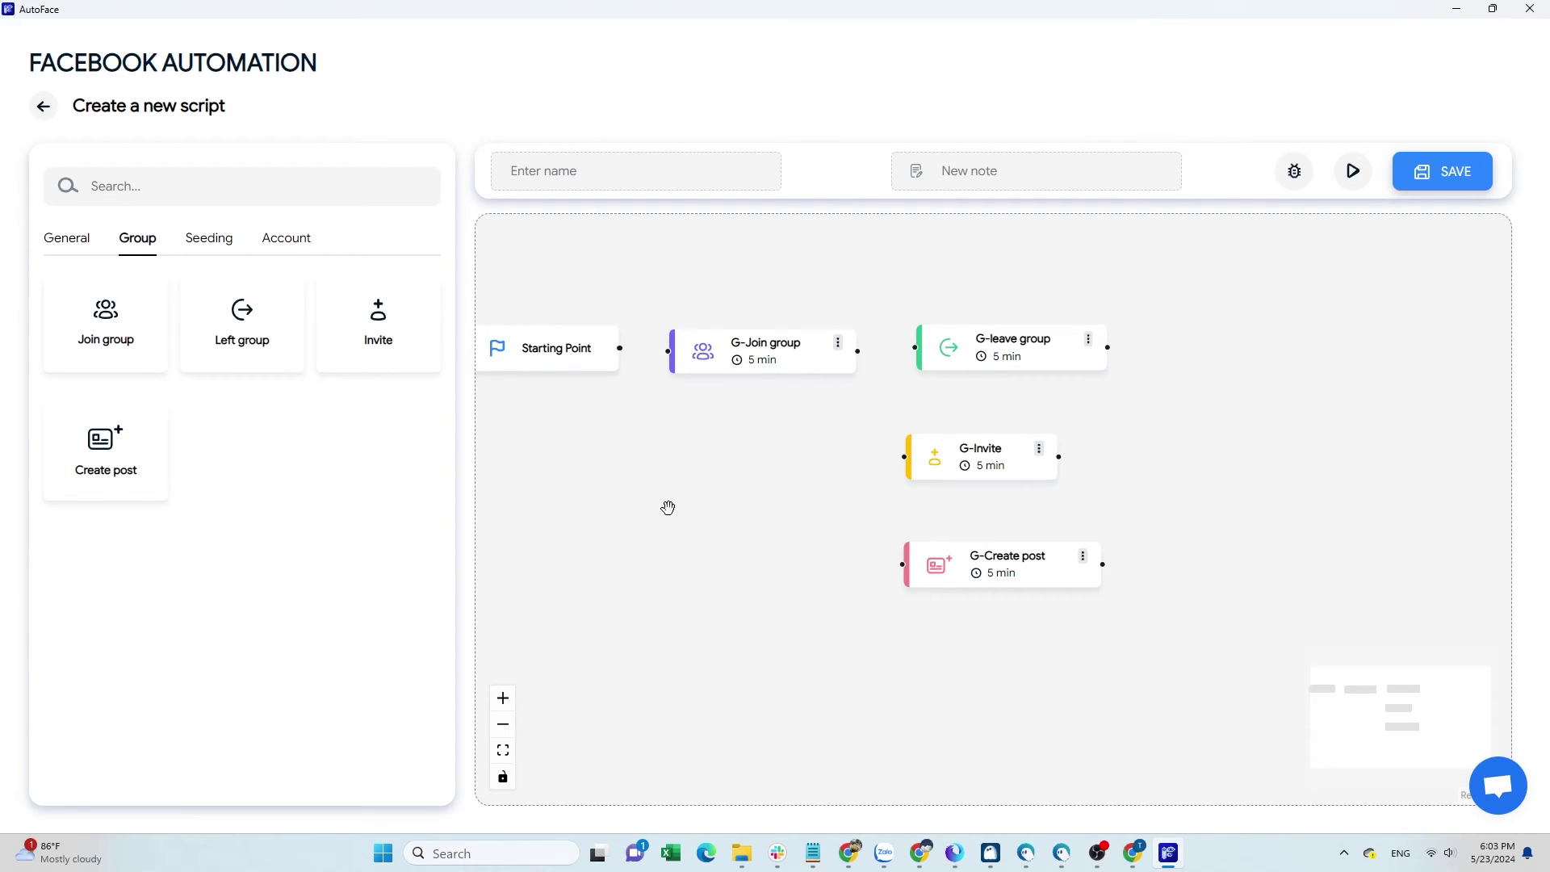
Draw arrows Starting Point → G-Join group → G-leave group → G-Invite → G-Create post
left_click_drag(668, 508, 764, 509)
left_click(201, 240)
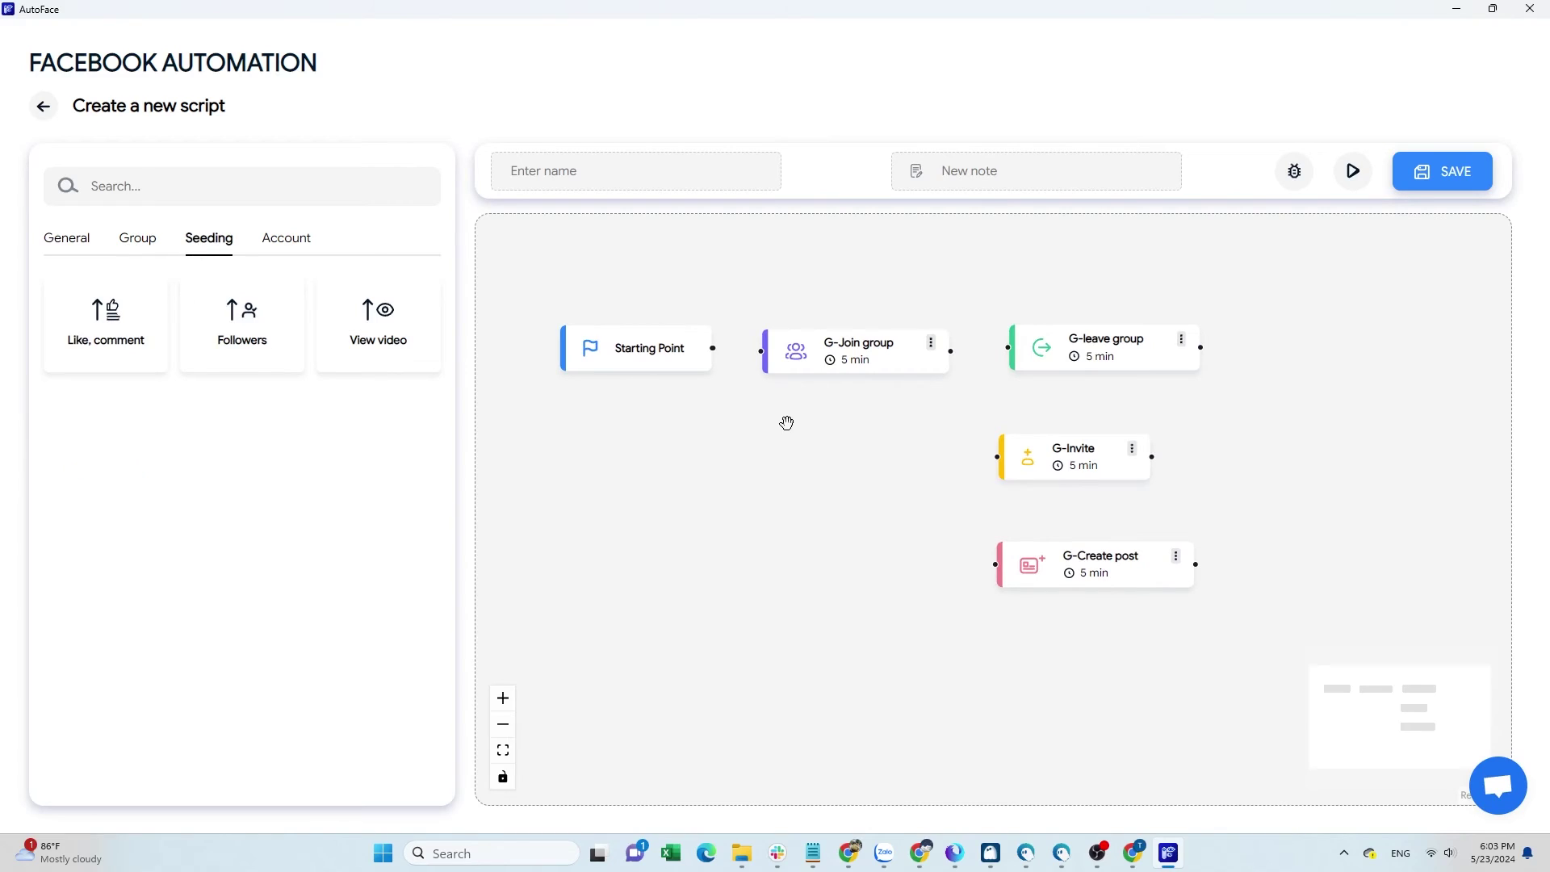
left_click_drag(717, 348, 767, 354)
left_click_drag(952, 351, 1008, 348)
left_click_drag(1200, 347, 998, 457)
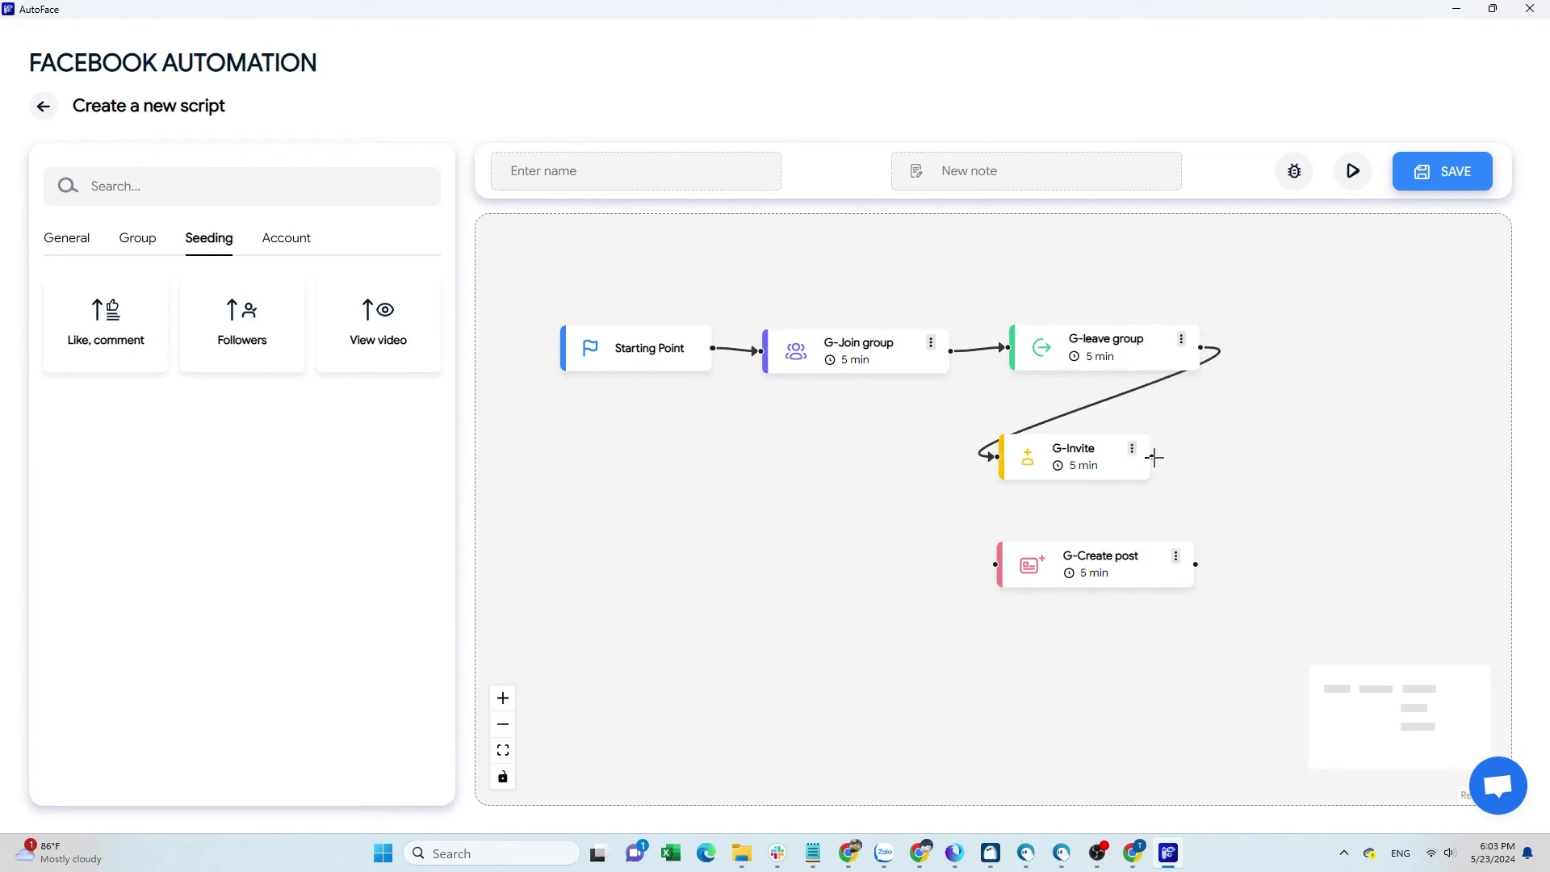
left_click_drag(1155, 457, 995, 564)
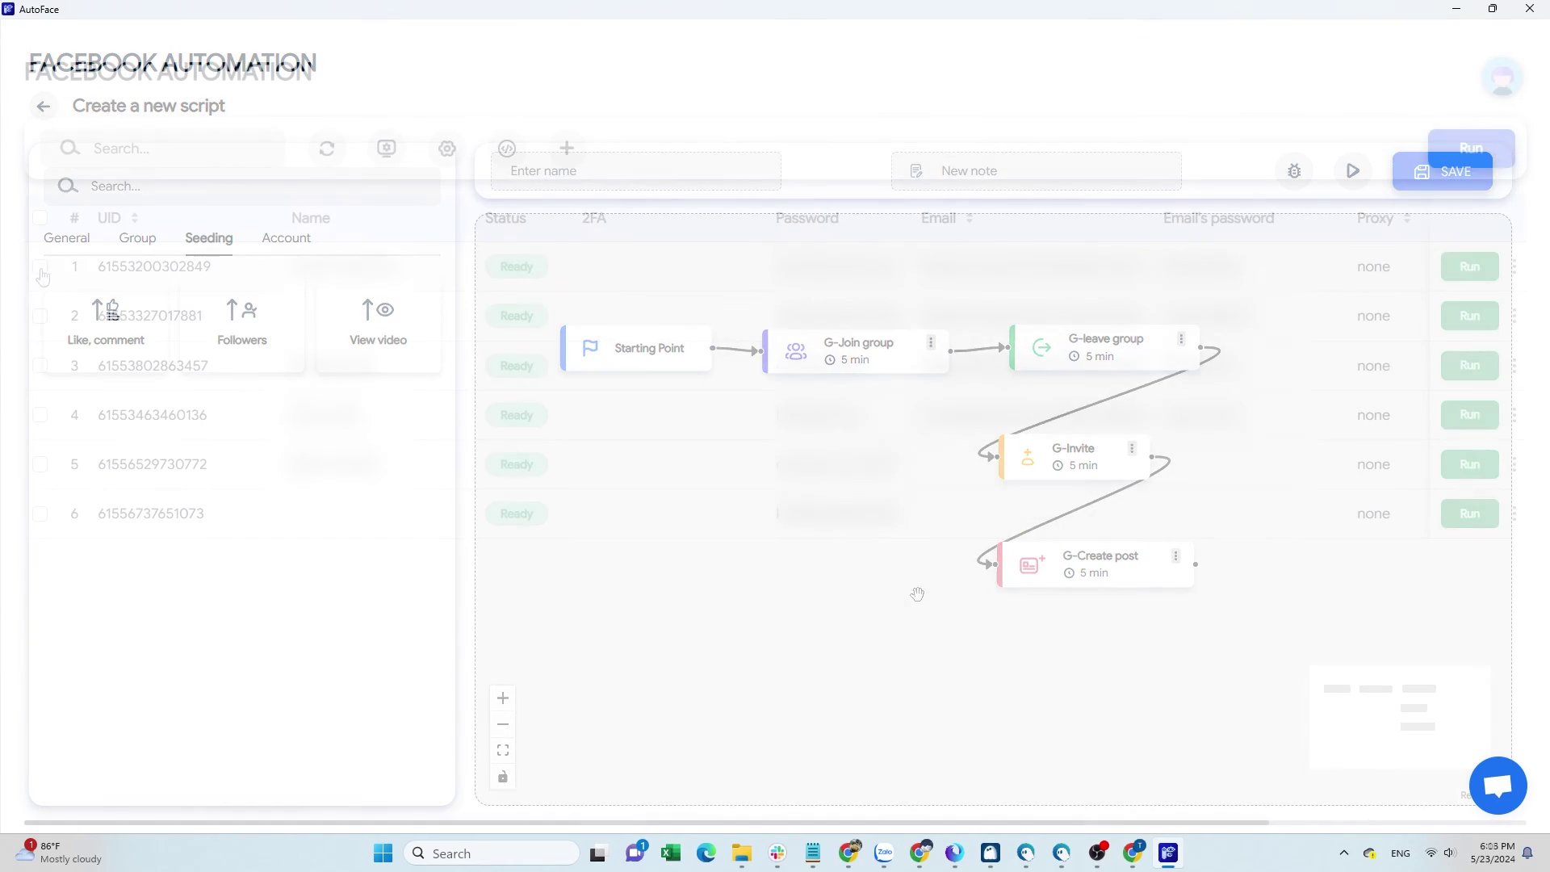
Run the Farm FB accounts script on all six accounts with 6 simultaneous profiles
left_click(39, 217)
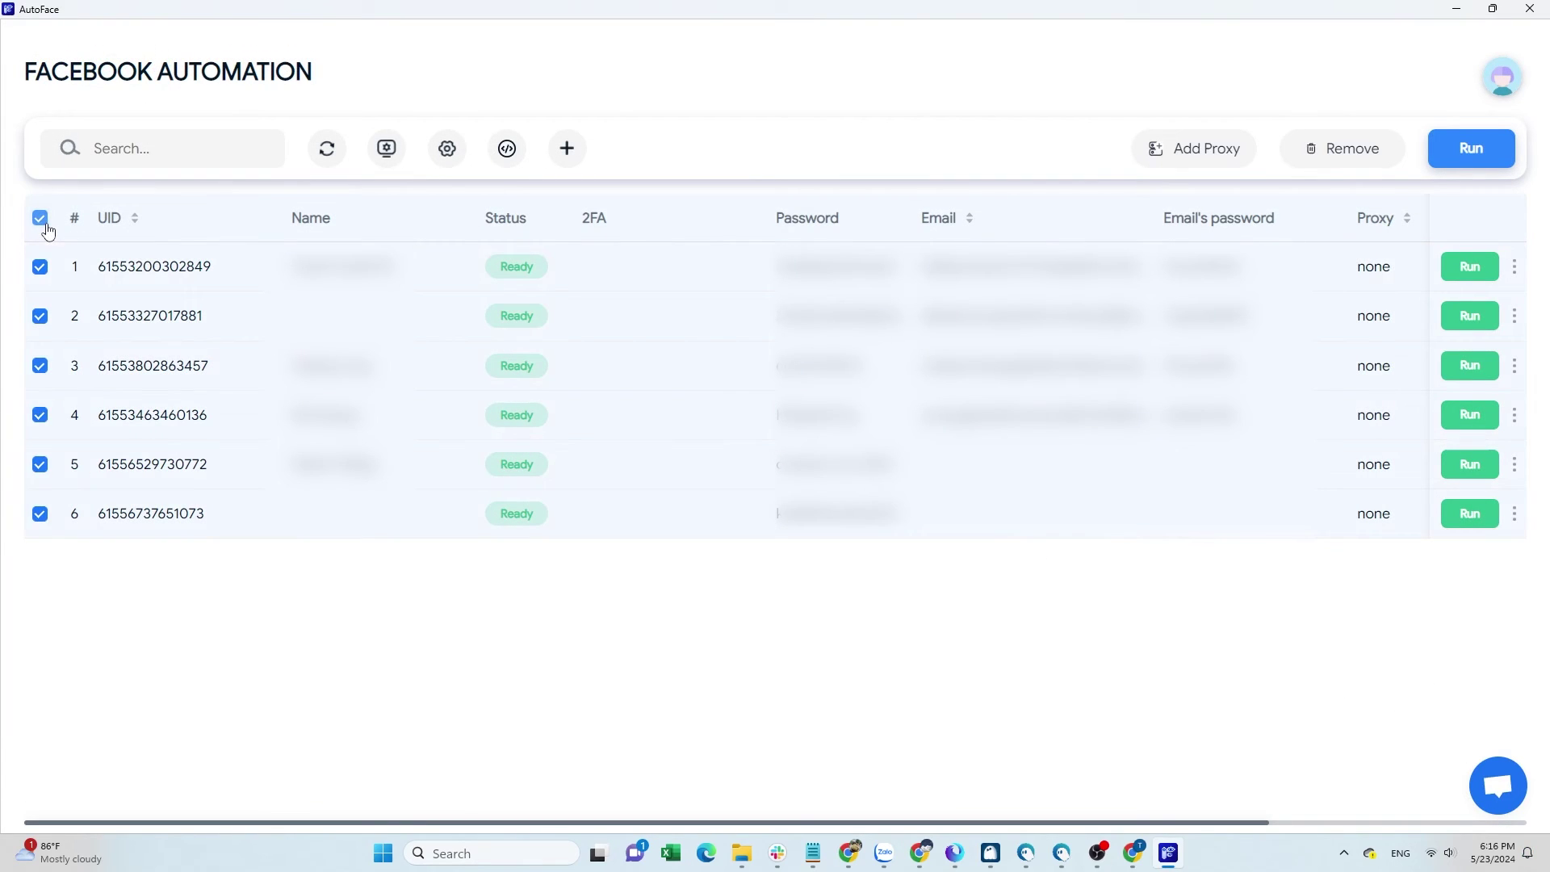
left_click(1490, 143)
left_click(523, 326)
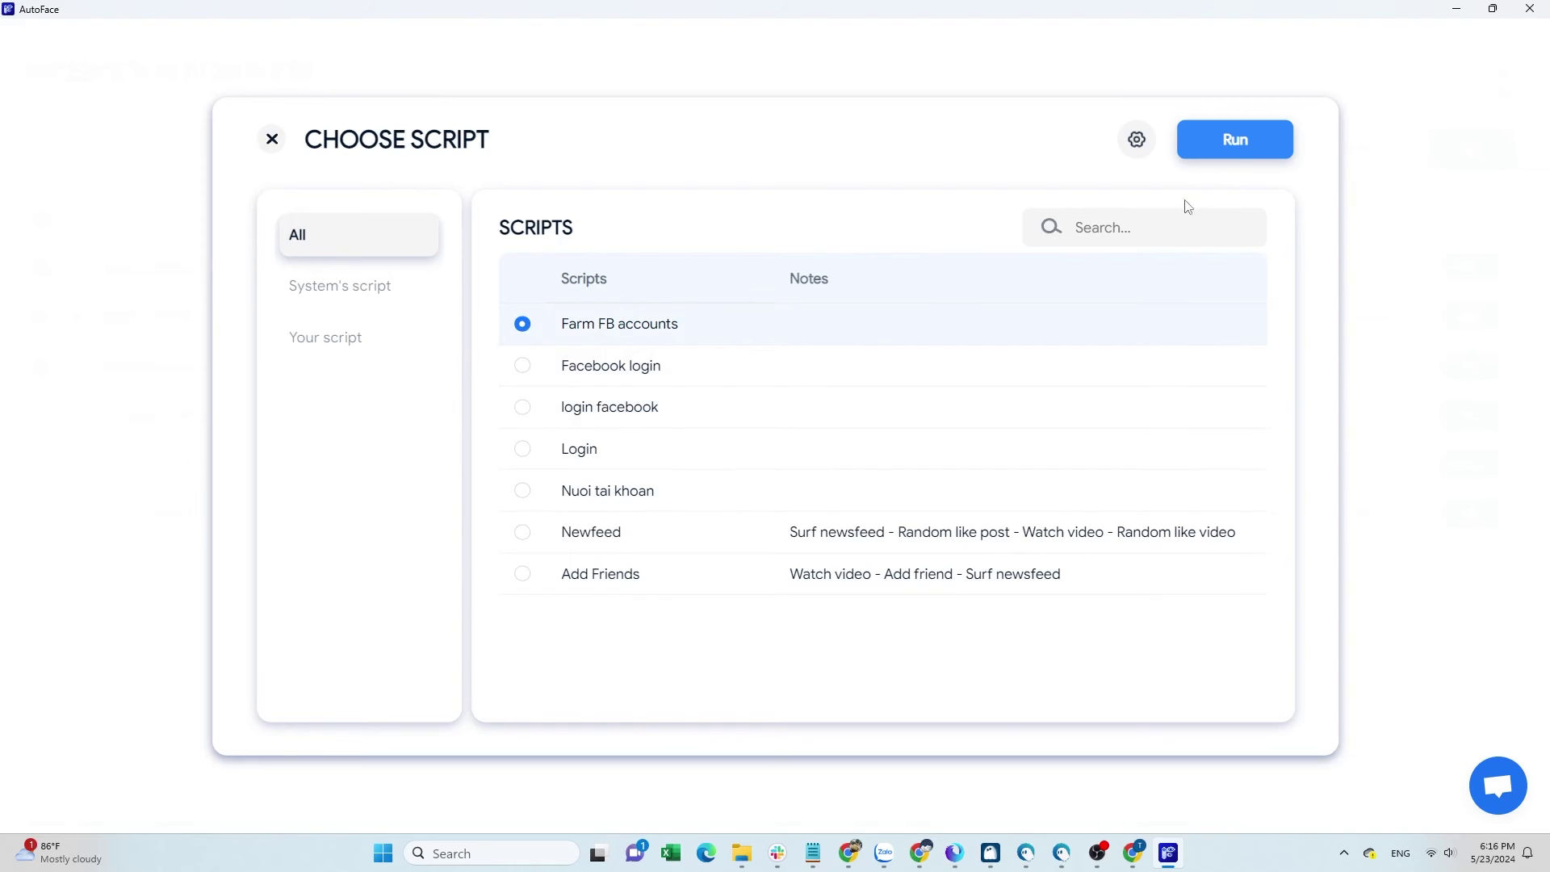
left_click(1137, 142)
double_click(317, 326)
type("6")
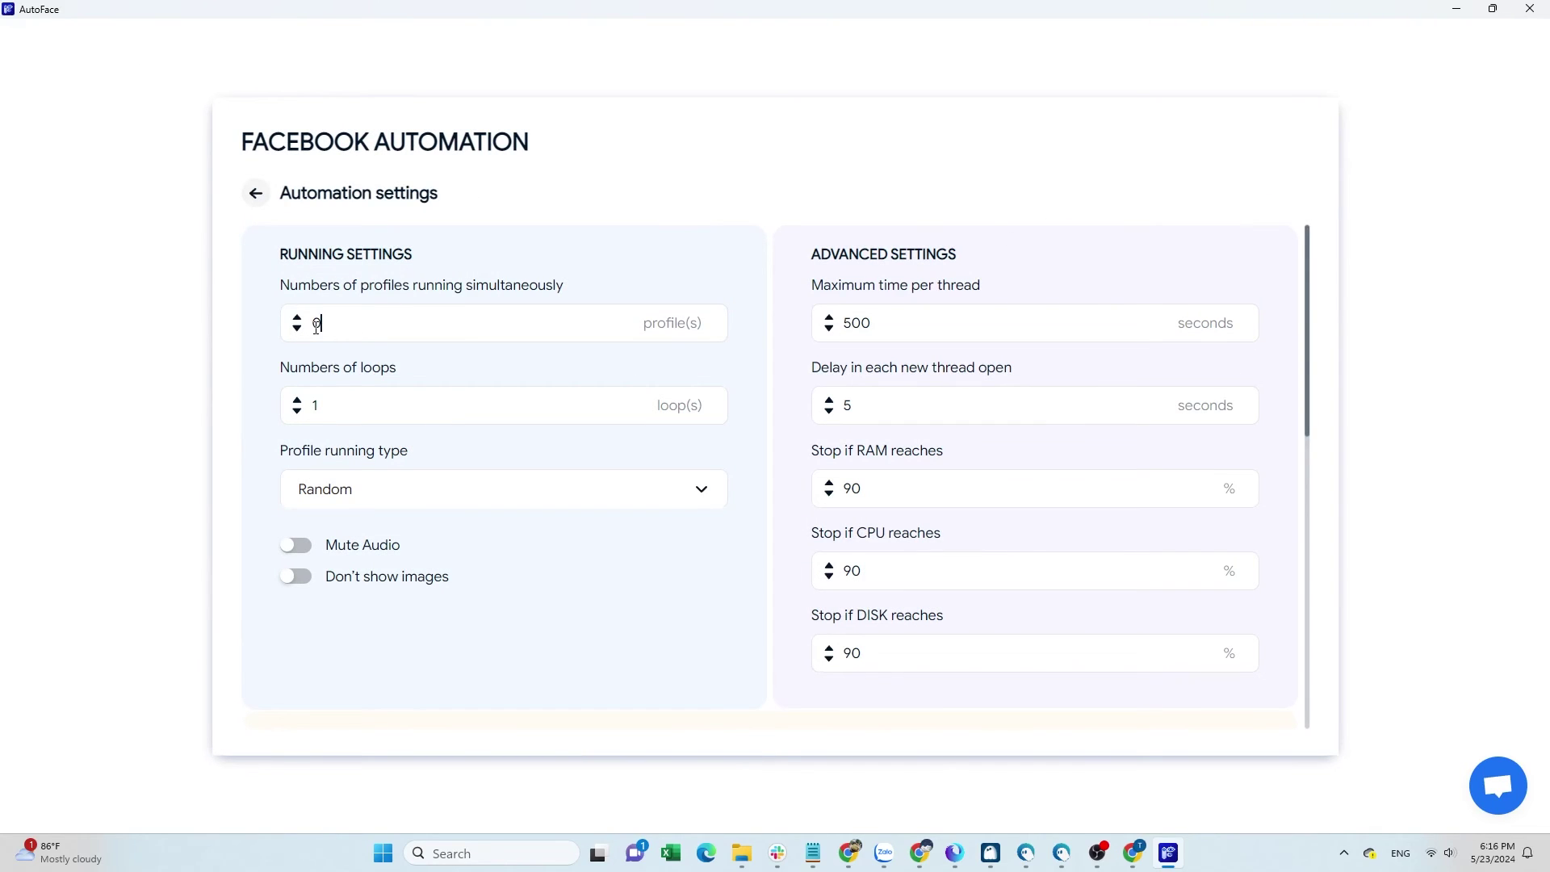
left_click(255, 193)
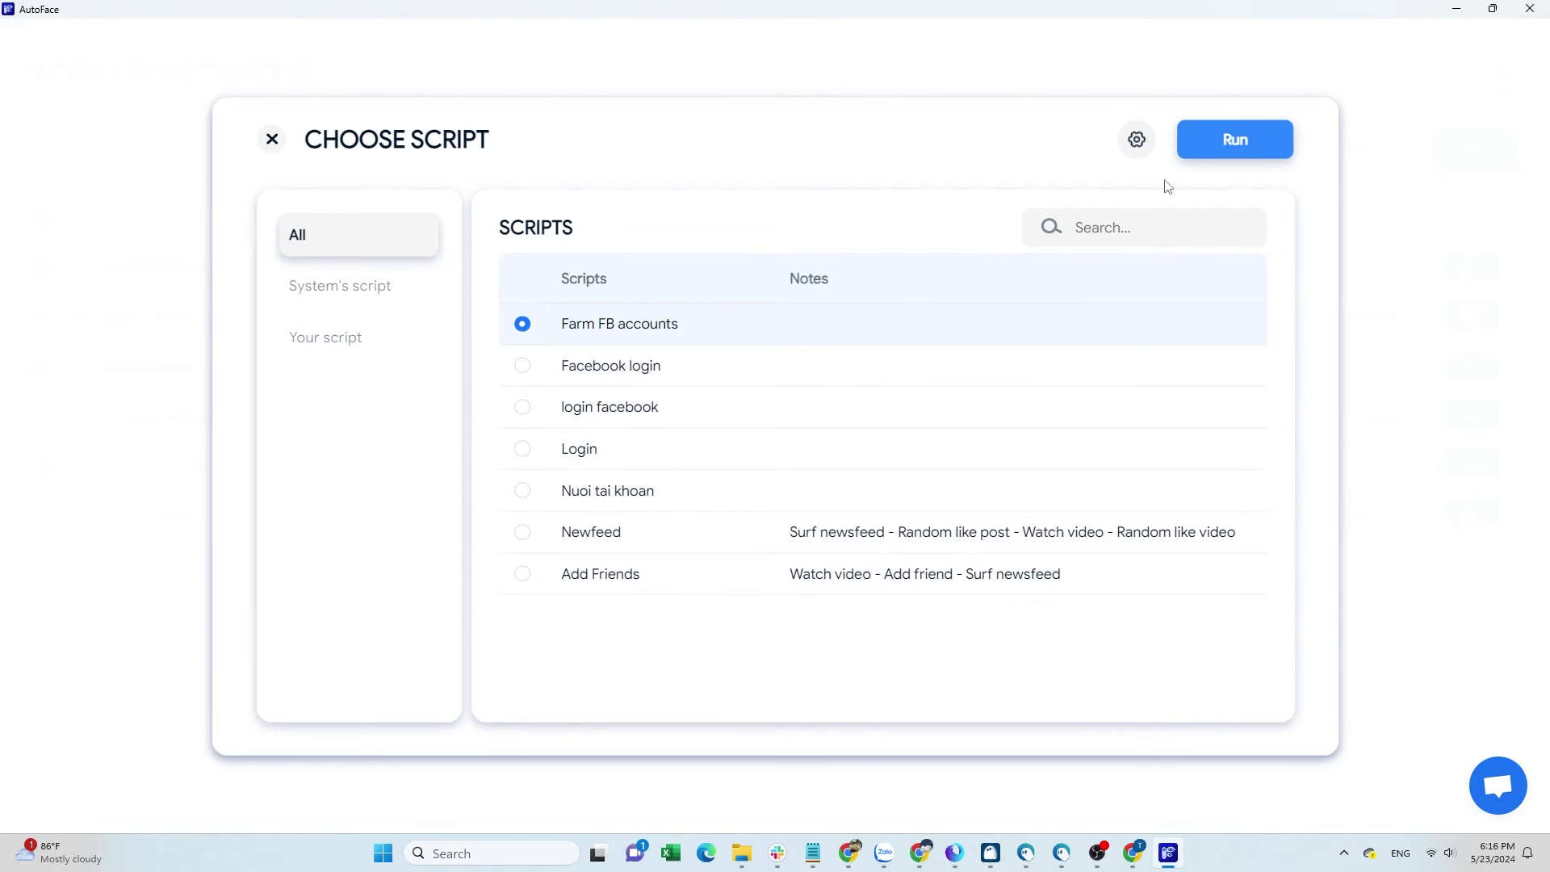
left_click(1223, 140)
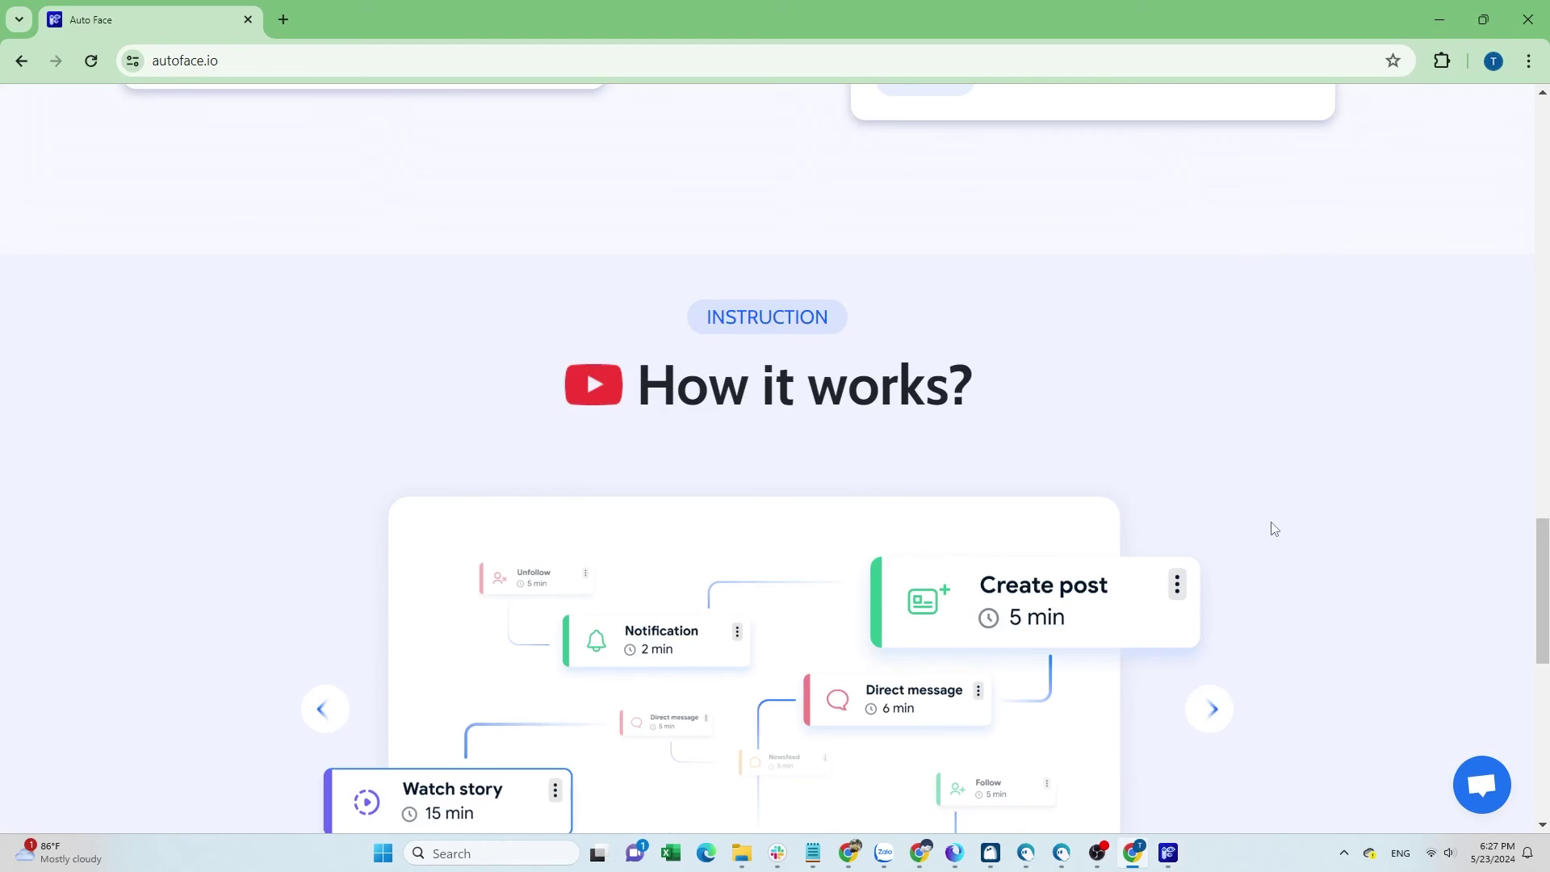
Scroll autoface.io down to the 30-profile FREE TRIAL banner and the footer
scroll(1271, 526, "down", 8)
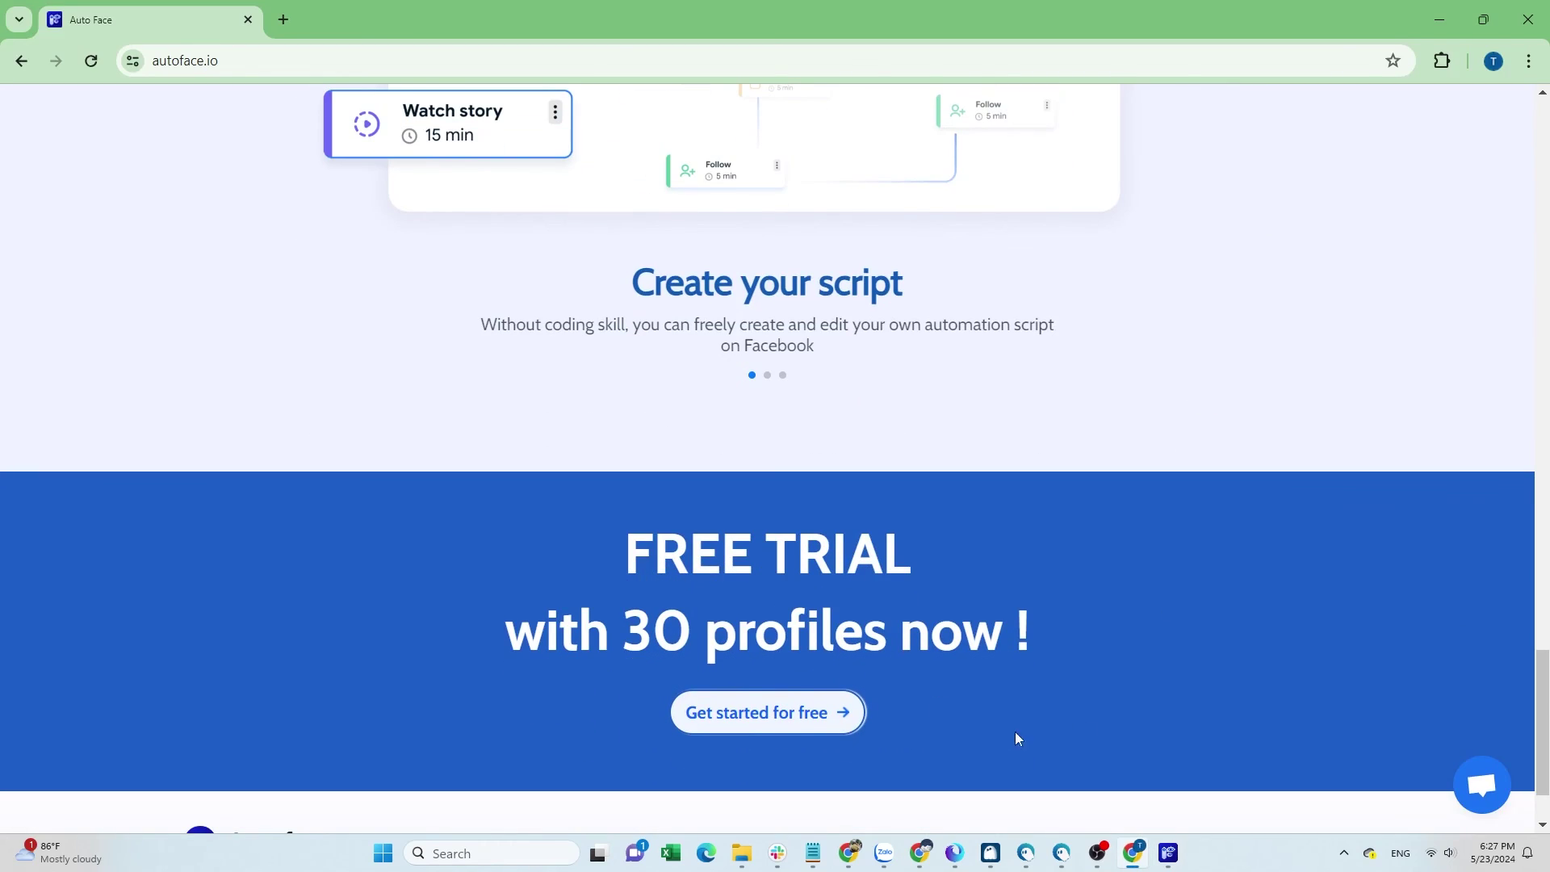
scroll(1015, 738, "down", 2)
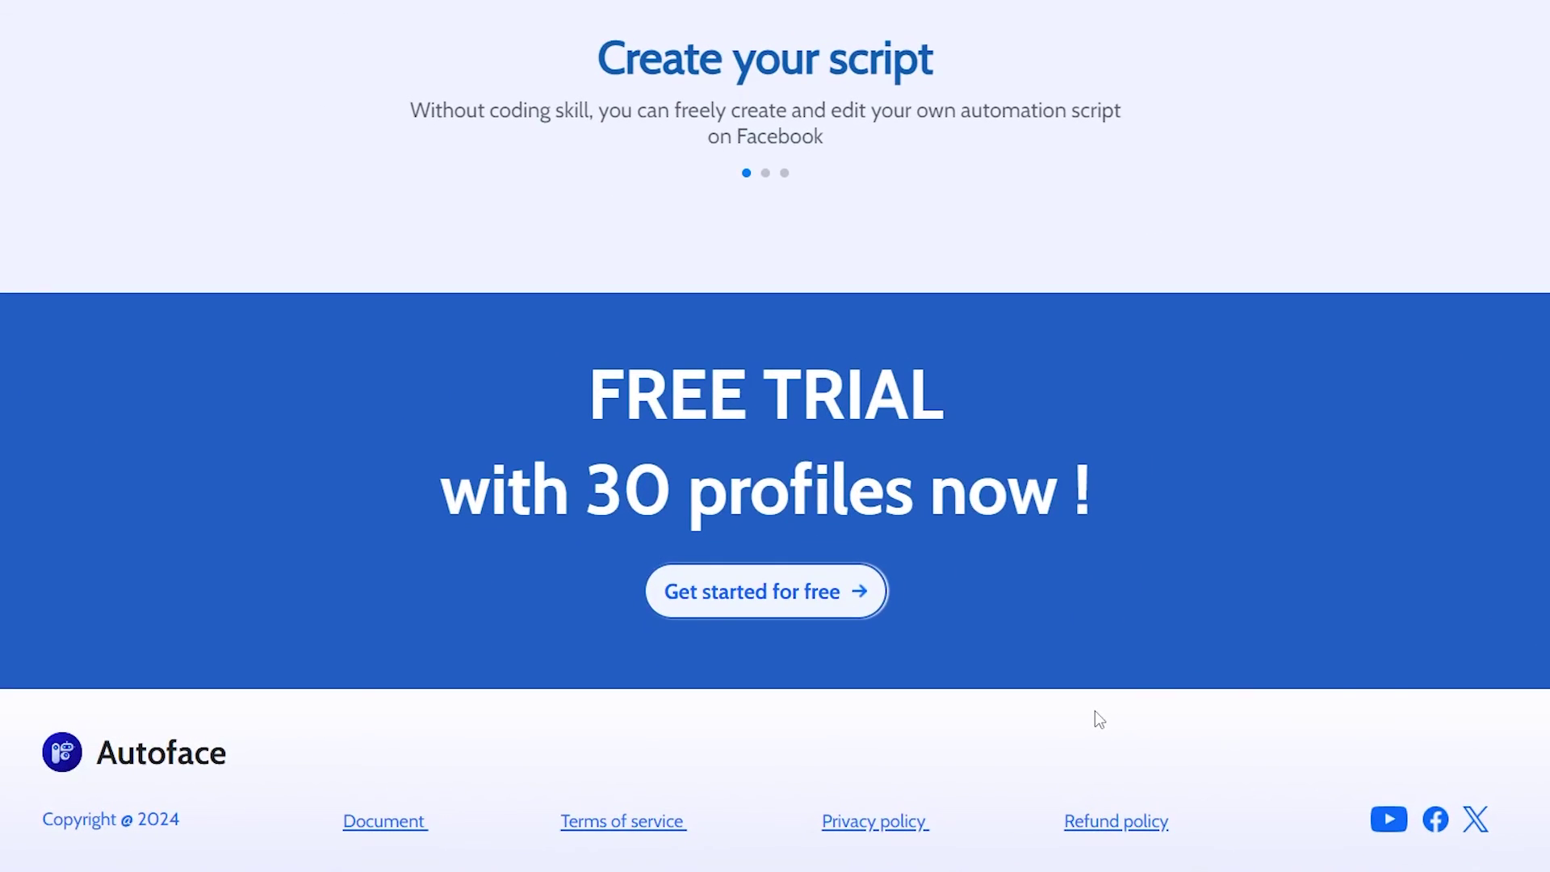